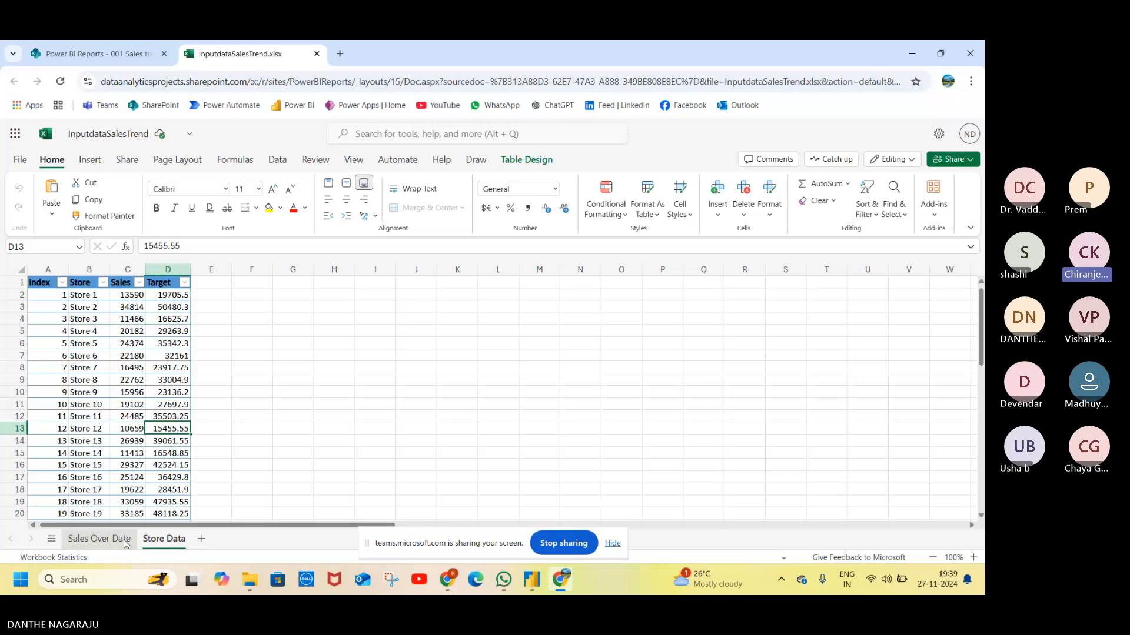
Step: Check the microphone privacy settings, close them, and hide the screen-sharing notification
left_click(823, 583)
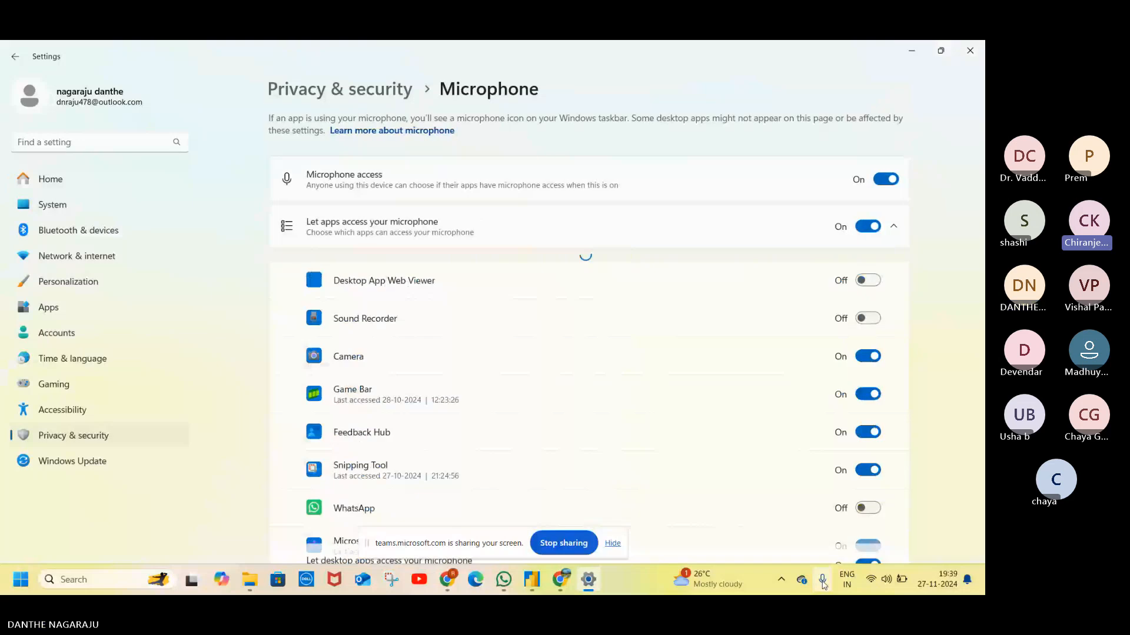
left_click(969, 53)
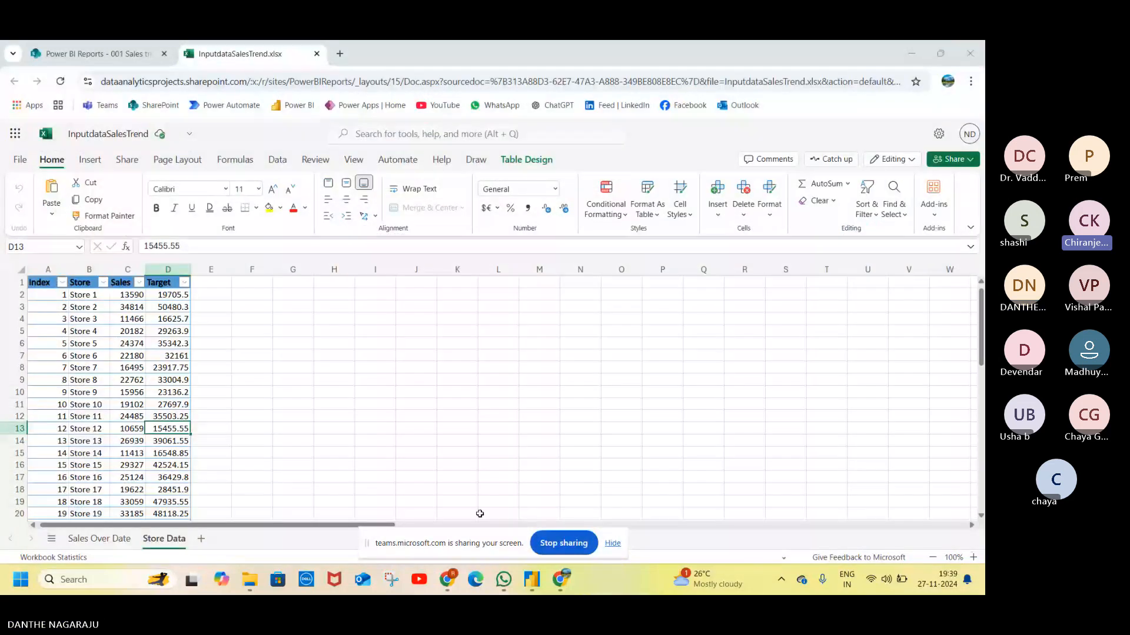
left_click(612, 543)
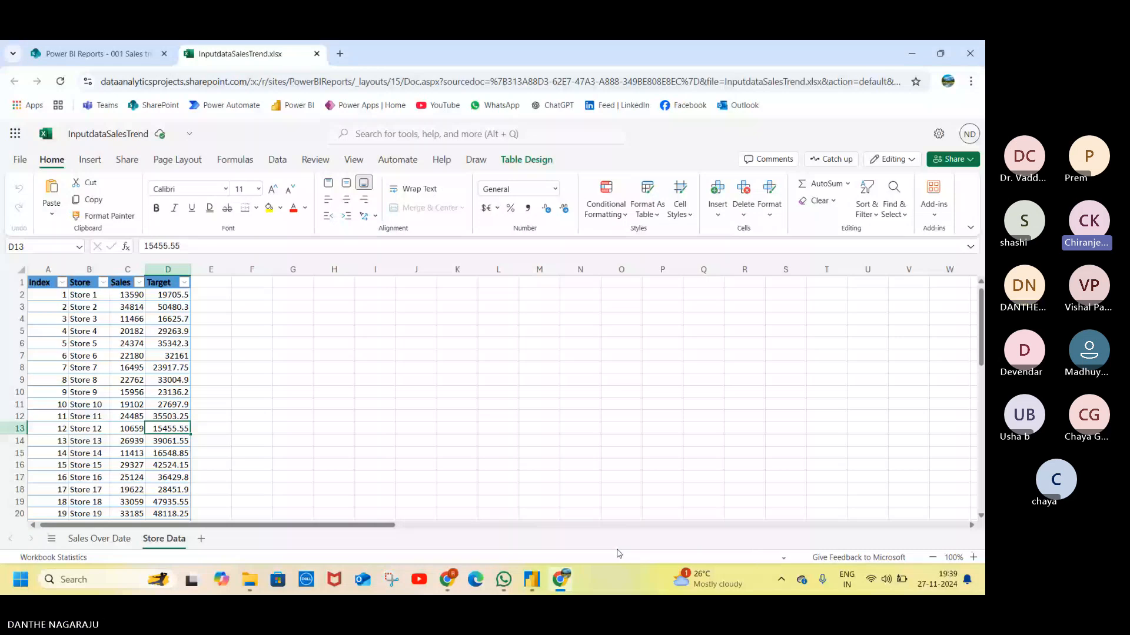
Step: Switch to Power BI Desktop, start a blank report and connect to the SharePoint folder data source
left_click(532, 580)
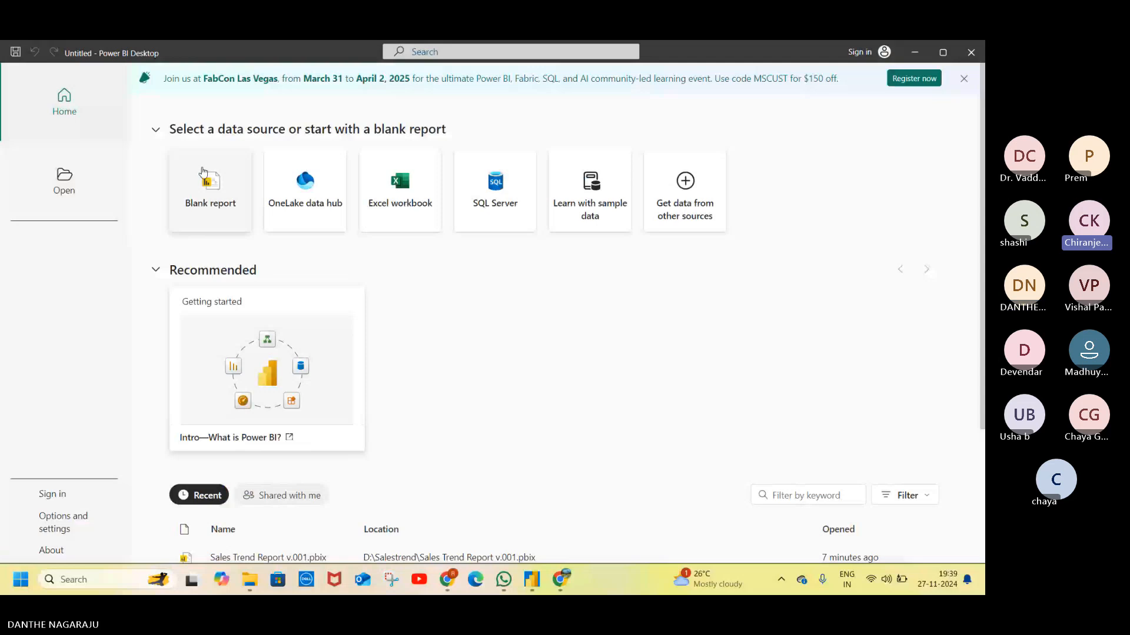
left_click(206, 175)
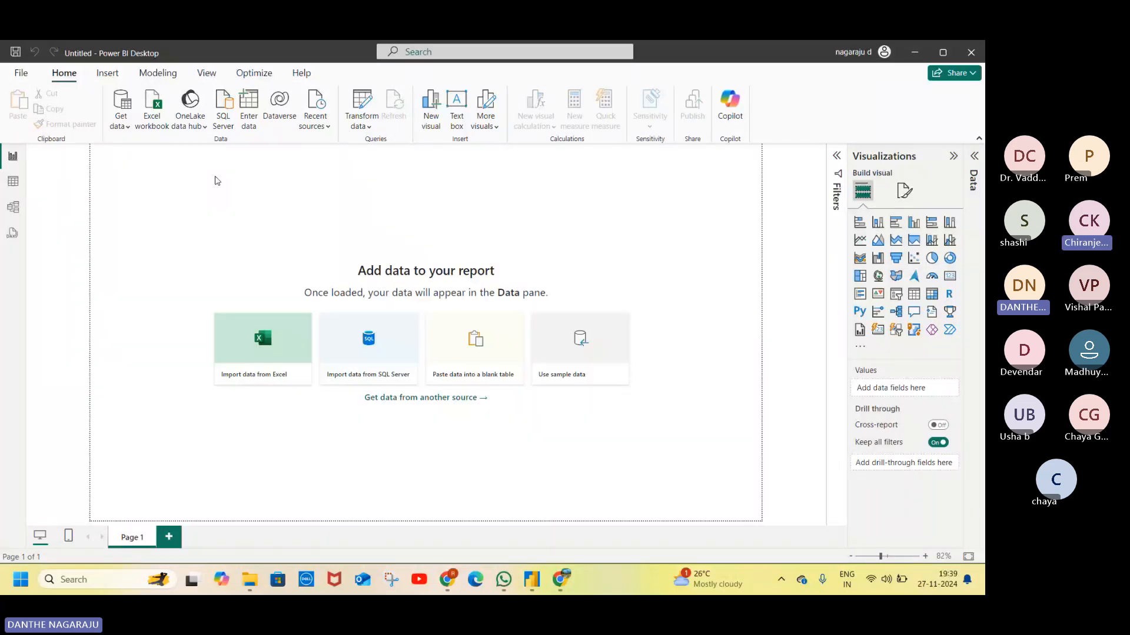
left_click(129, 130)
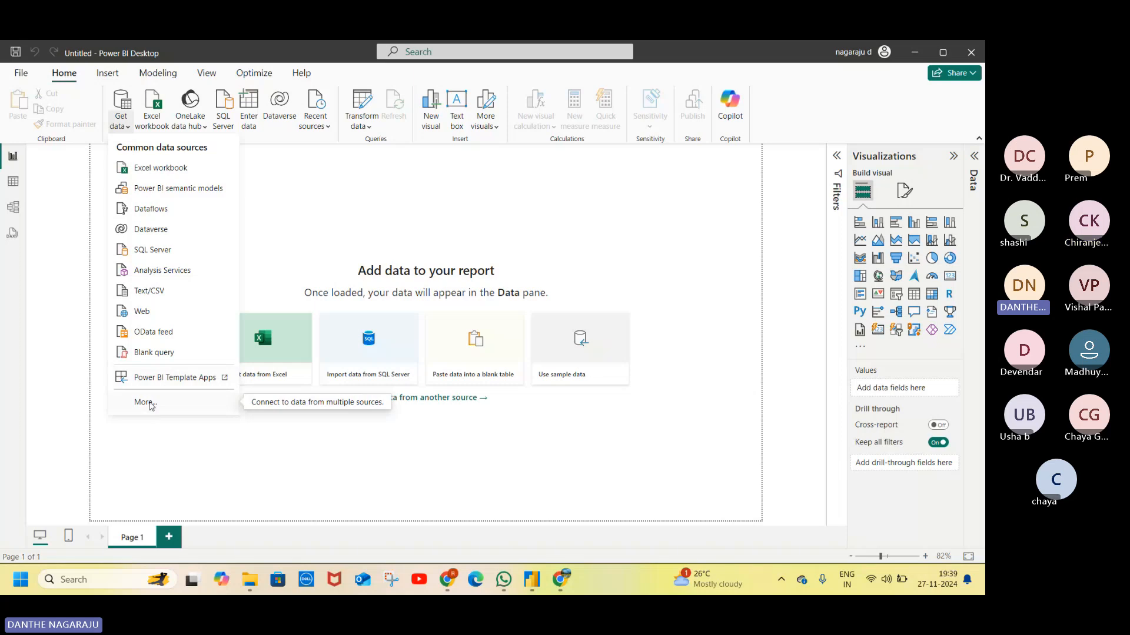
left_click(144, 402)
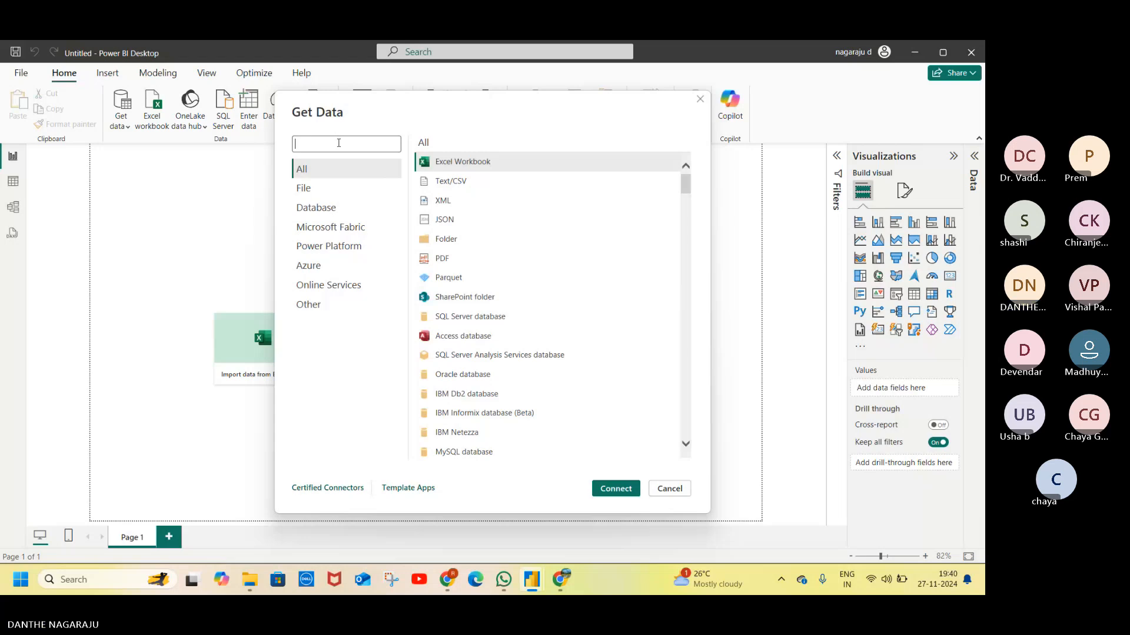
type("share")
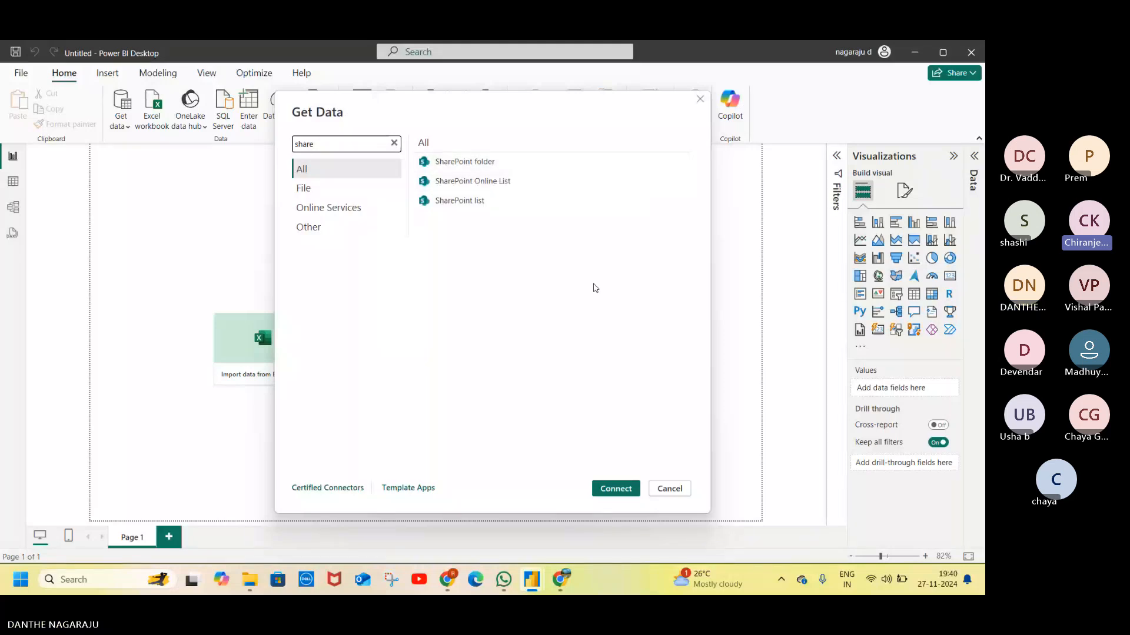
left_click(485, 169)
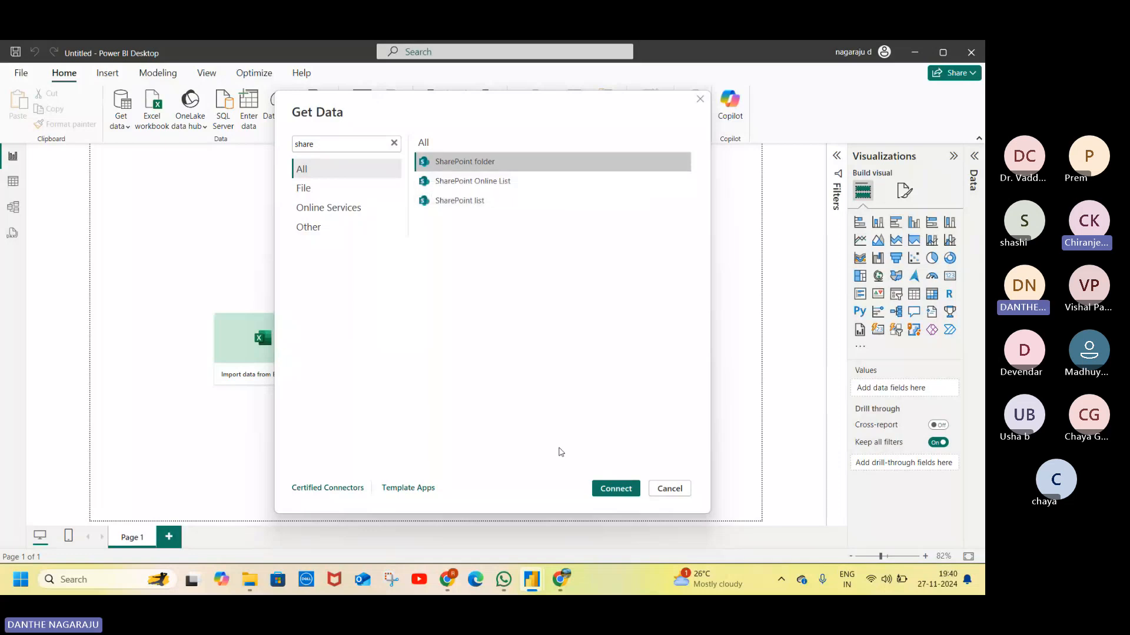
left_click(617, 489)
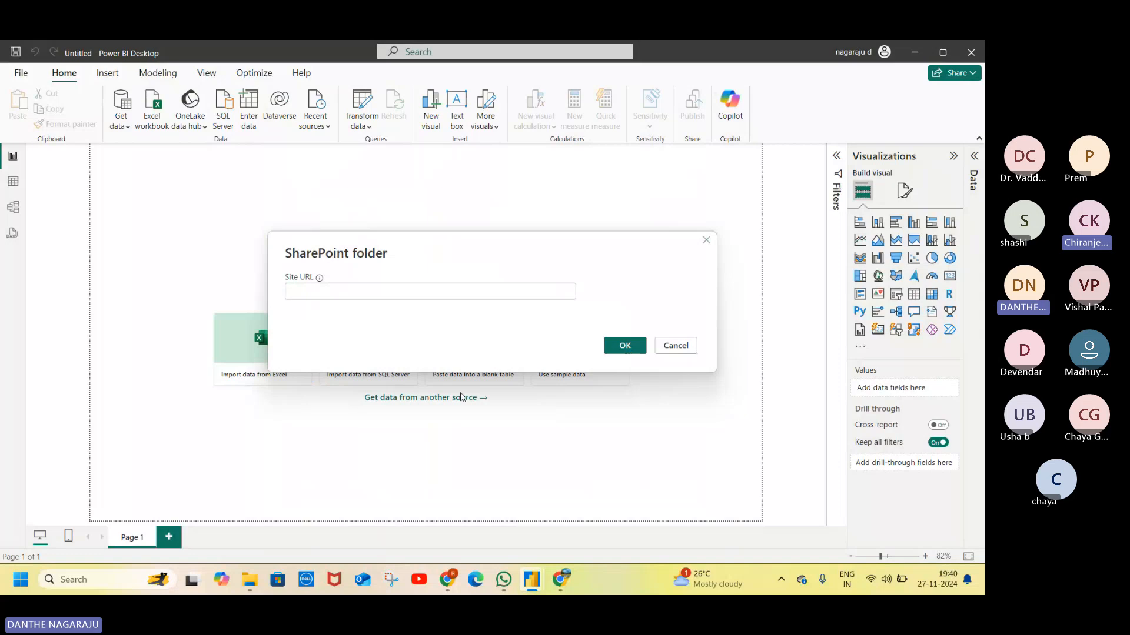
Step: In Chrome, copy the Power BI Reports site's address only up to "/sites/PowerBIReports/" from the SharePoint document library page
mouse_move(453, 586)
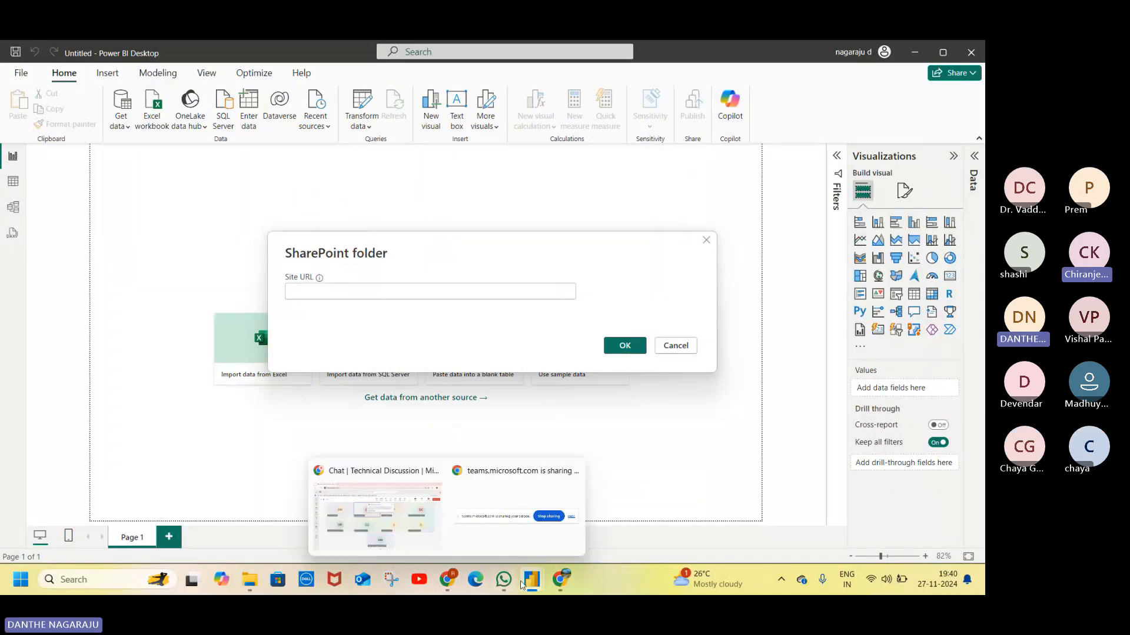
left_click(561, 581)
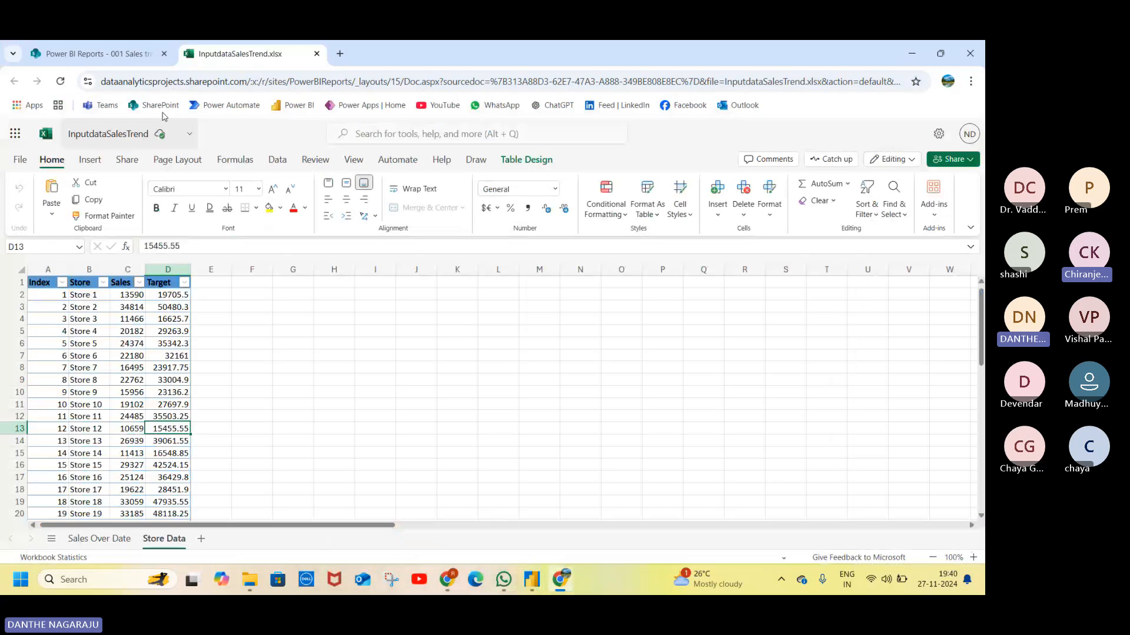
left_click(115, 55)
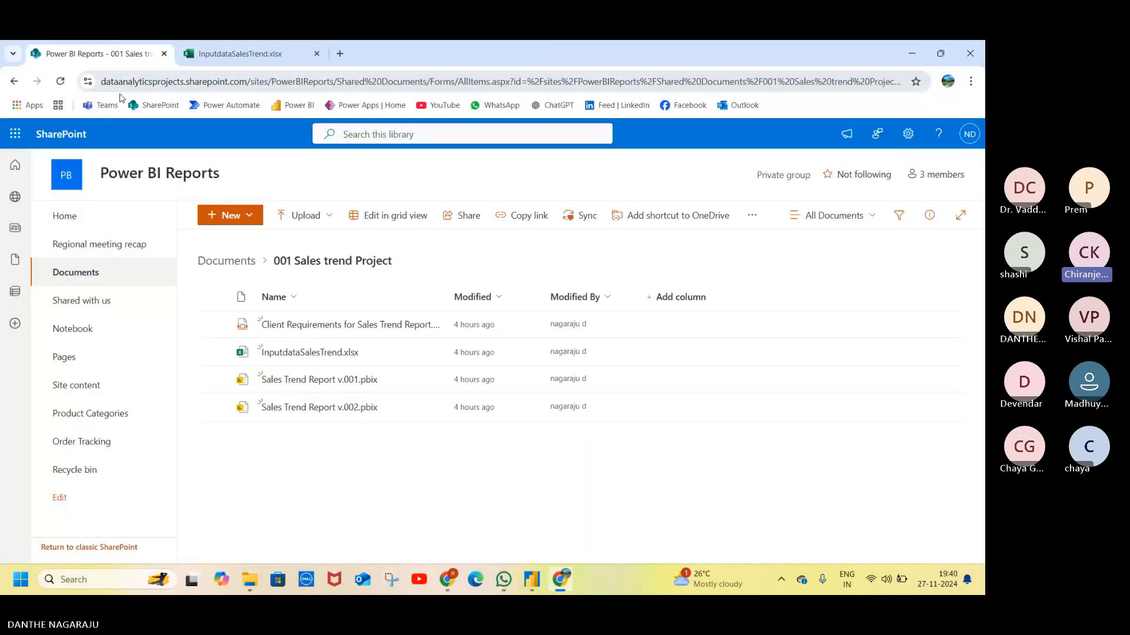
left_click(104, 83)
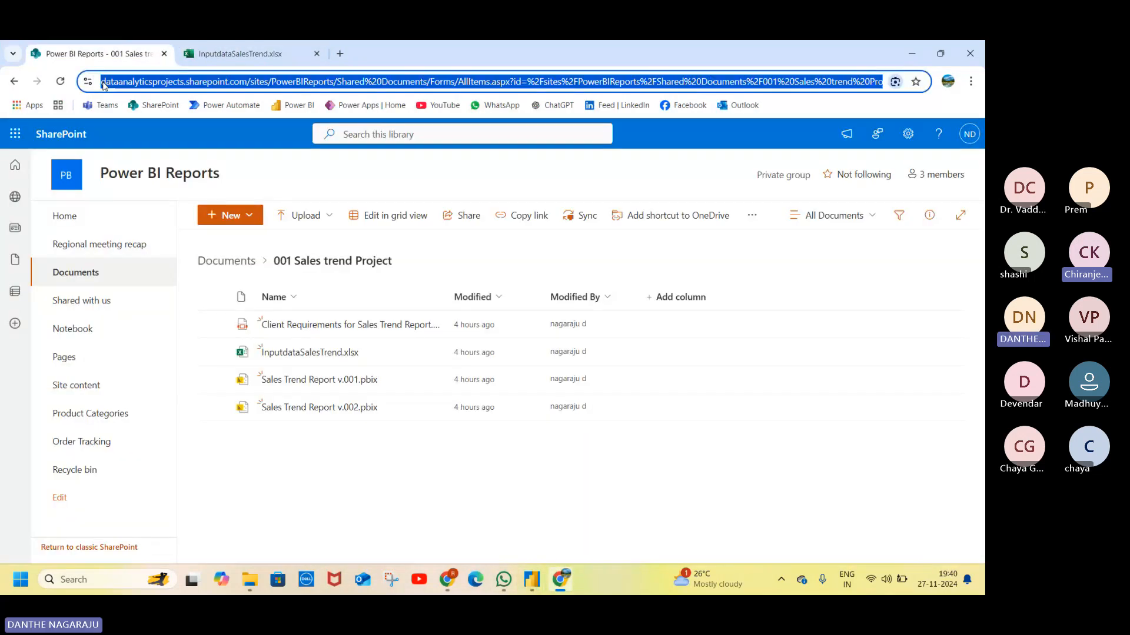
left_click(102, 82)
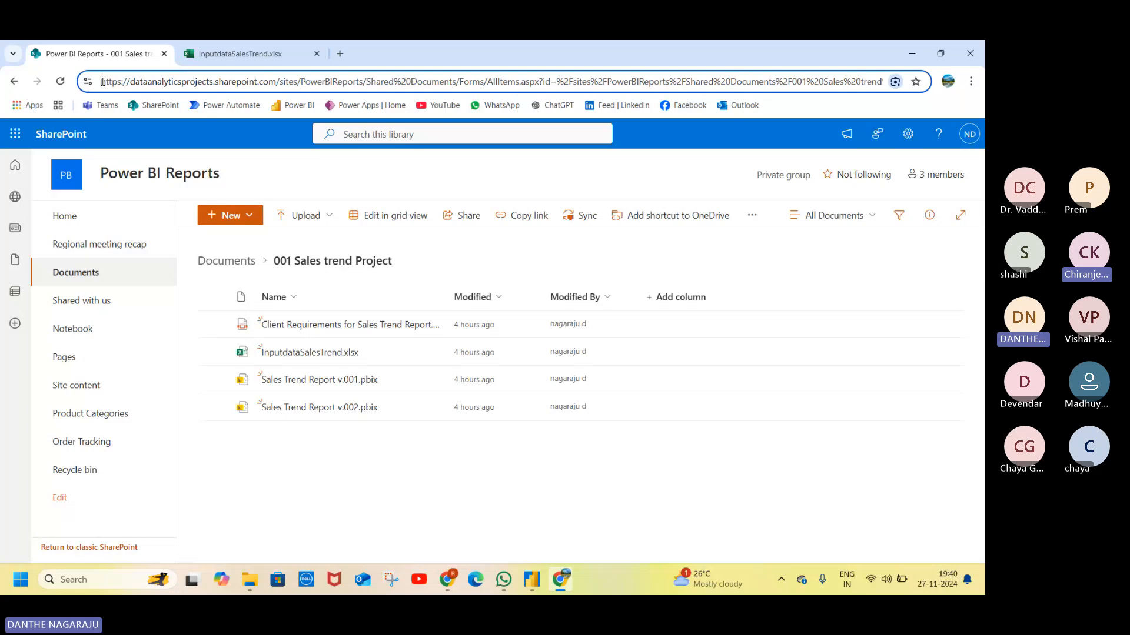
left_click_drag(102, 81, 306, 81)
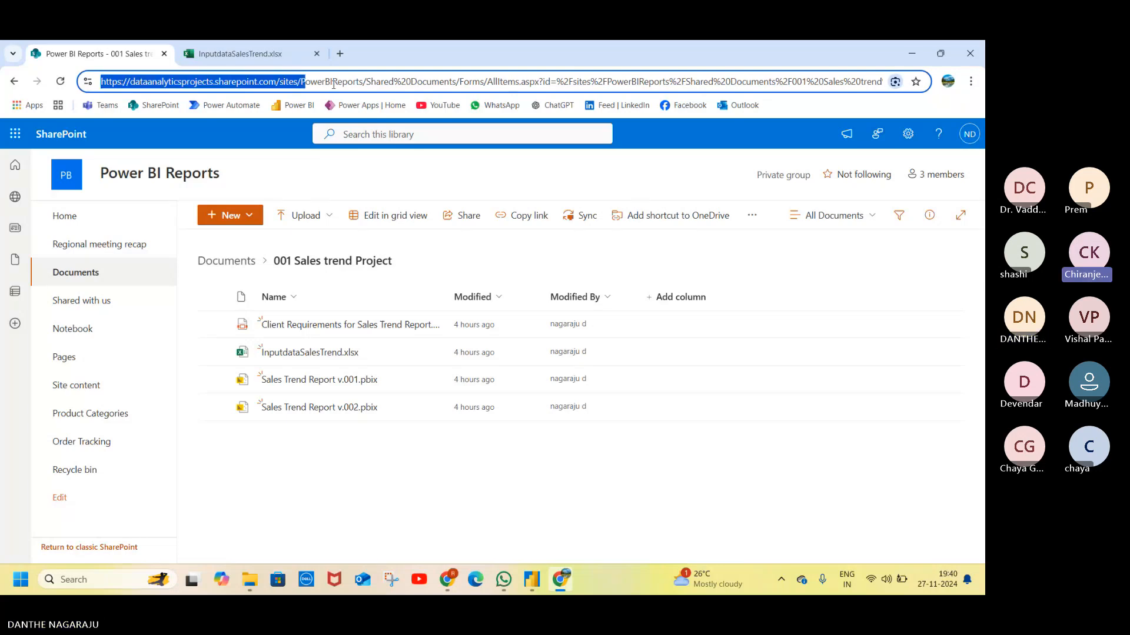
left_click(367, 82, "shift")
key("ctrl+c")
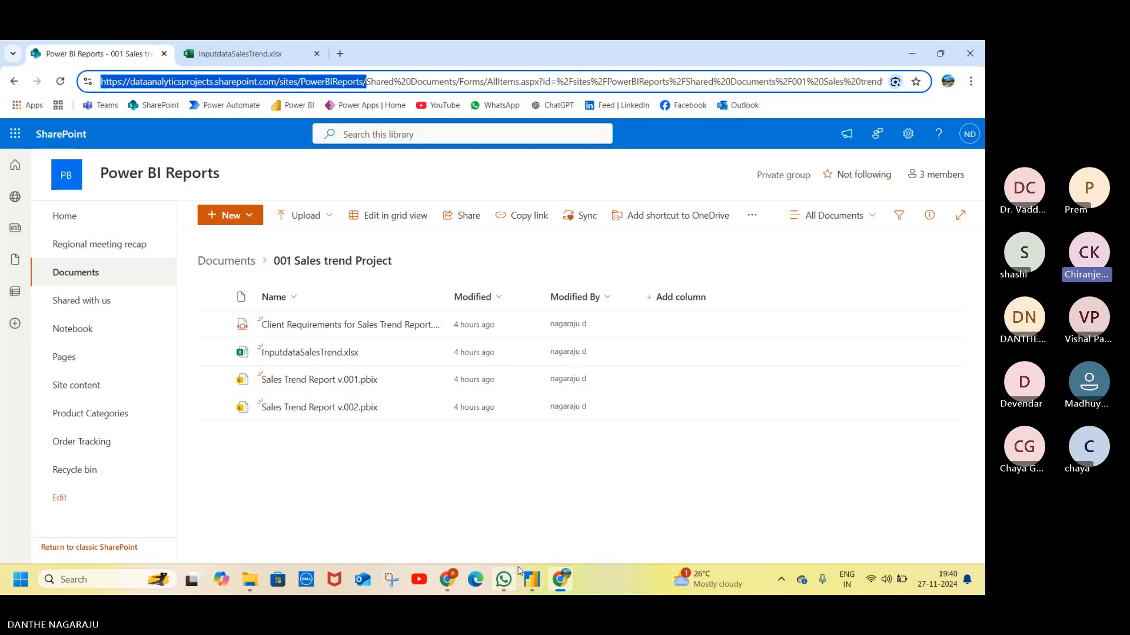
mouse_move(532, 579)
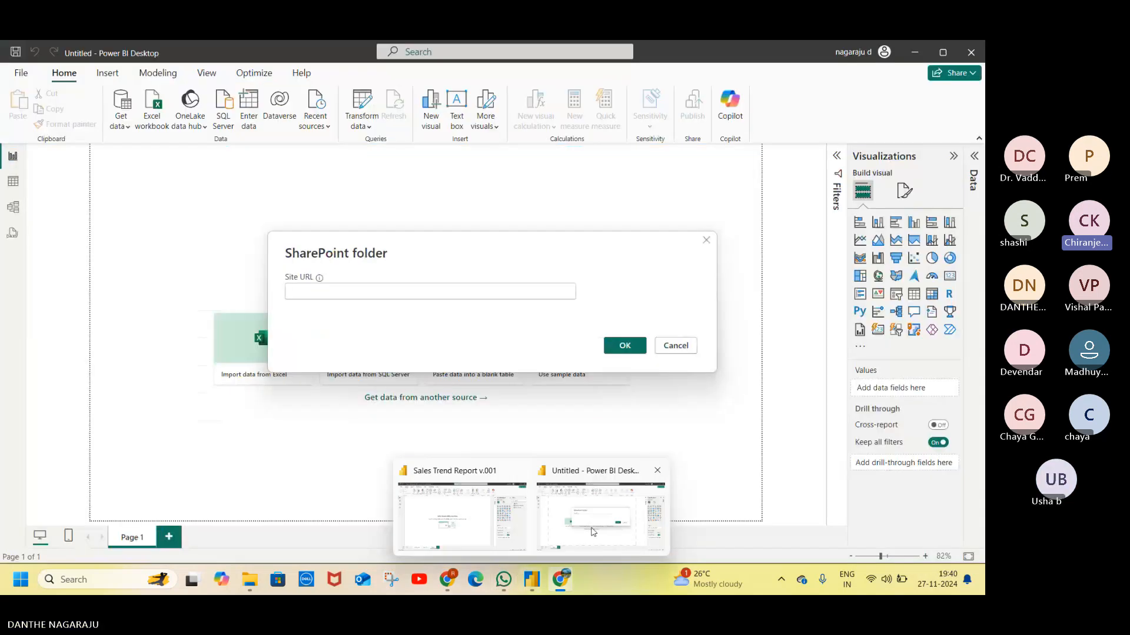
left_click(592, 532)
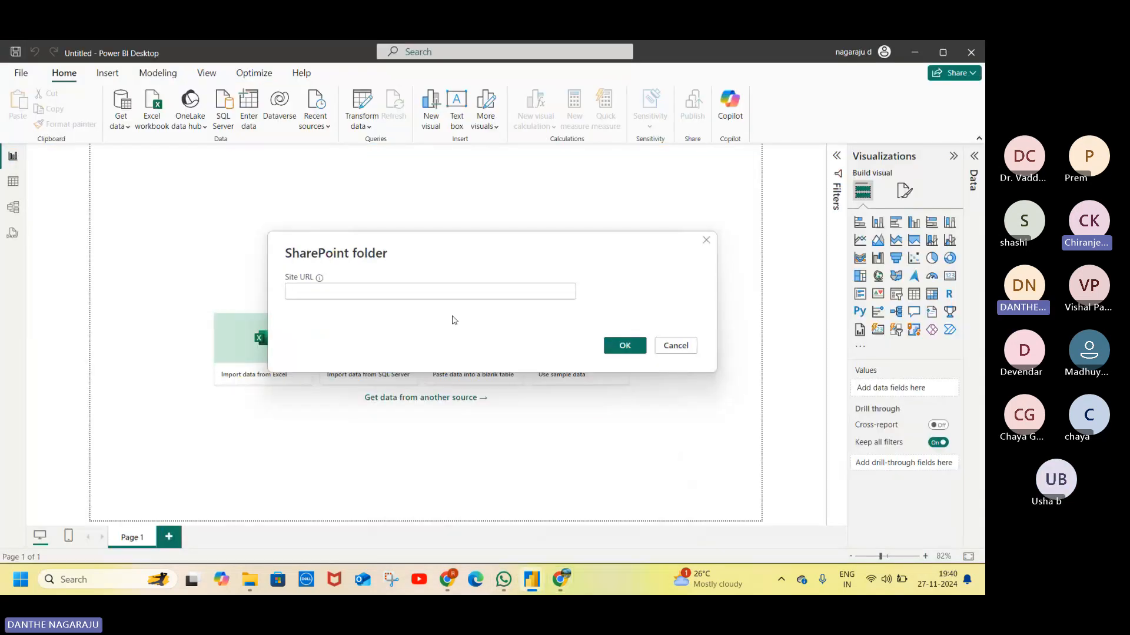
left_click(443, 293)
key("ctrl+v")
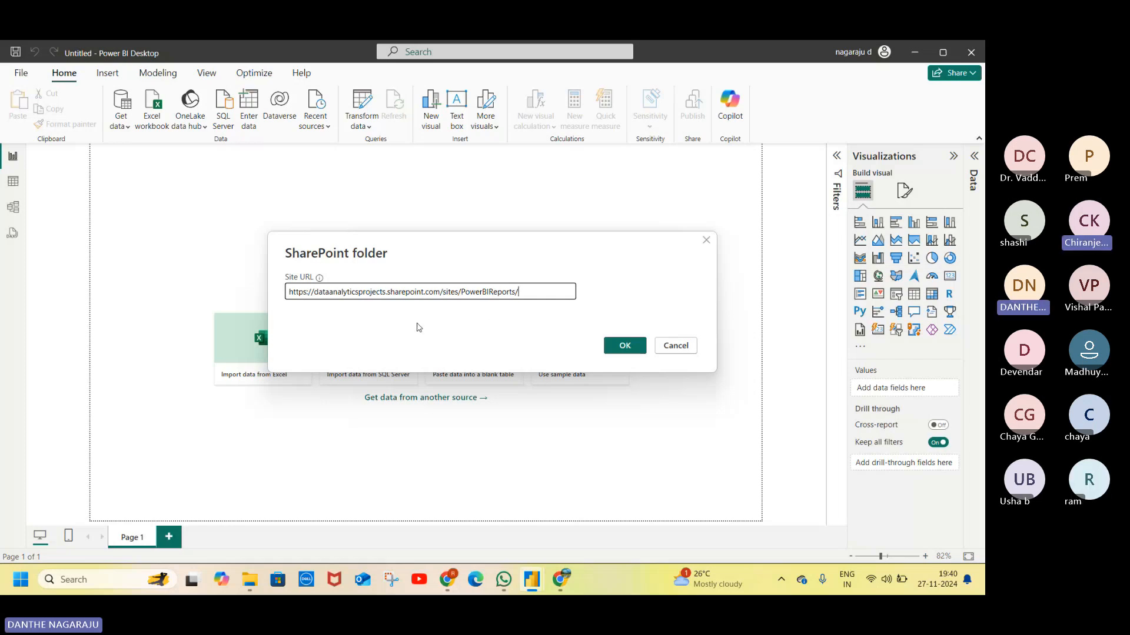
left_click(629, 348)
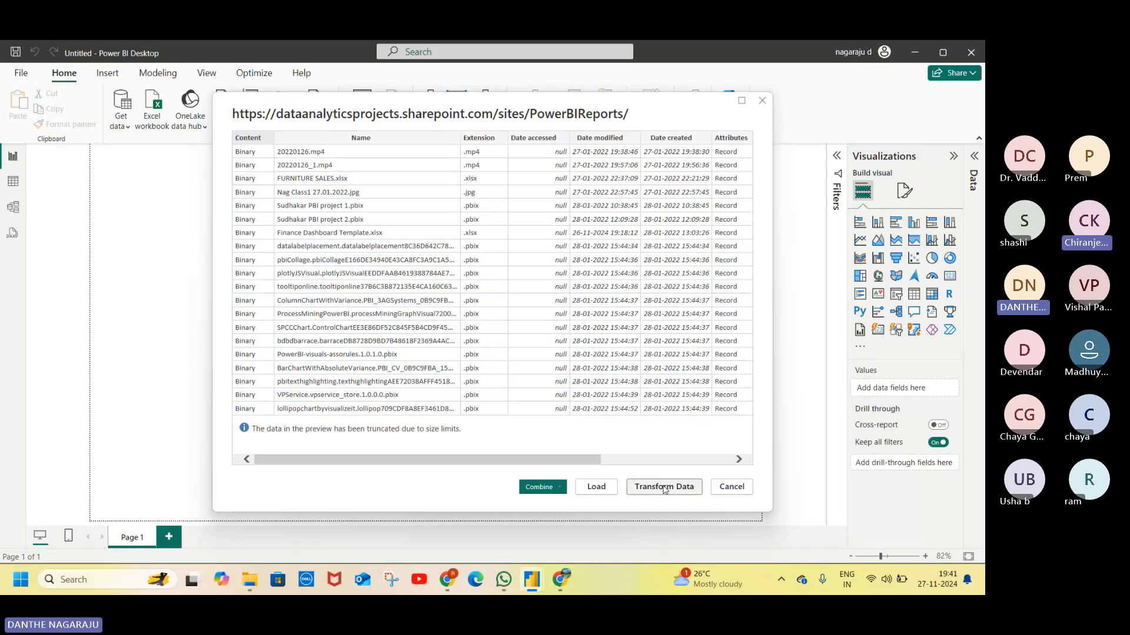
left_click(664, 487)
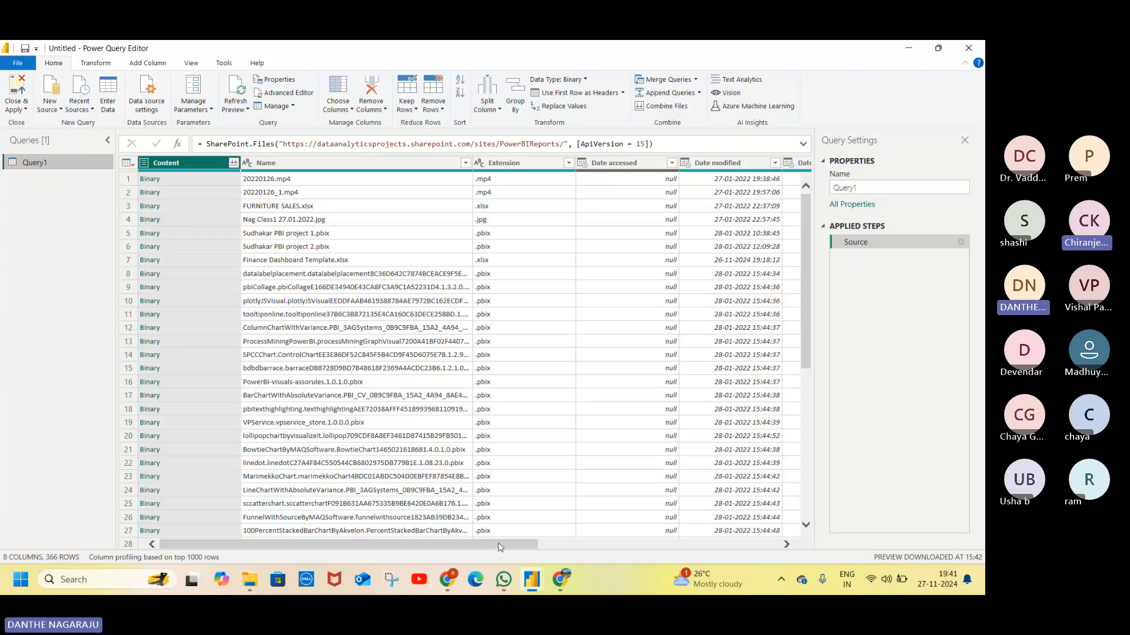
Step: Open the filter of the Folder Path column and view the ends of the listed folder paths
left_click_drag(500, 548, 758, 550)
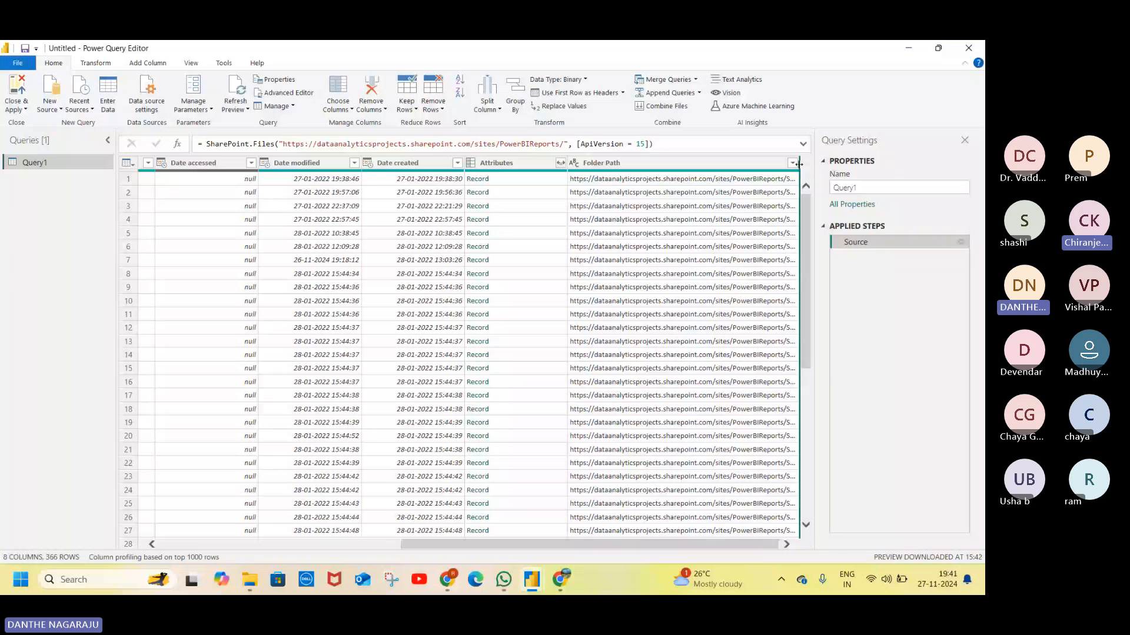
left_click(733, 164)
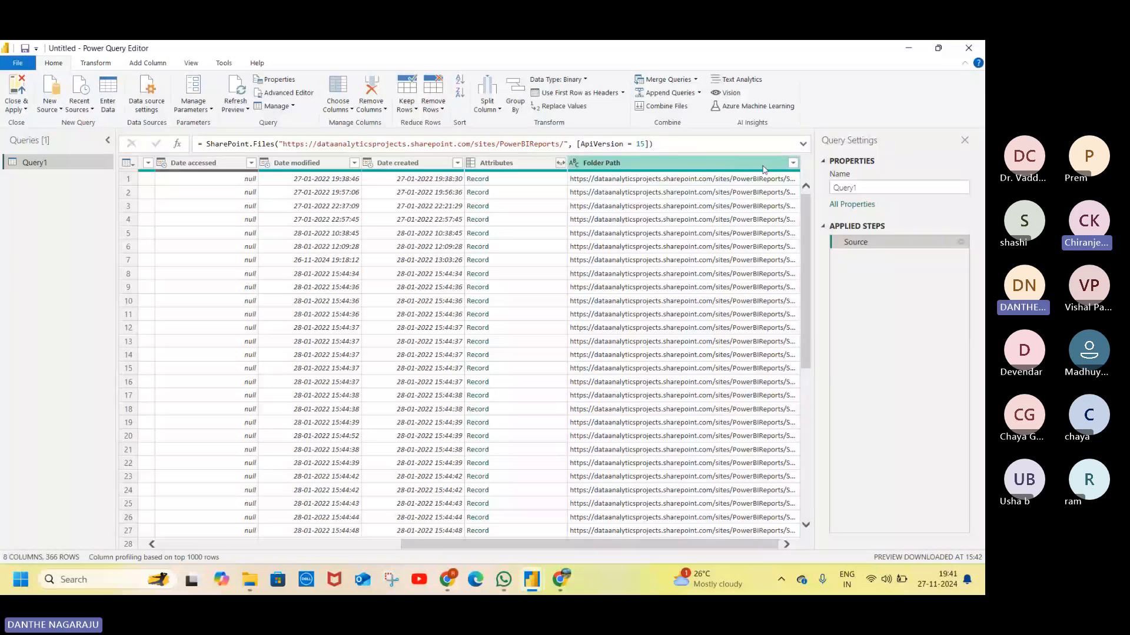
left_click(794, 163)
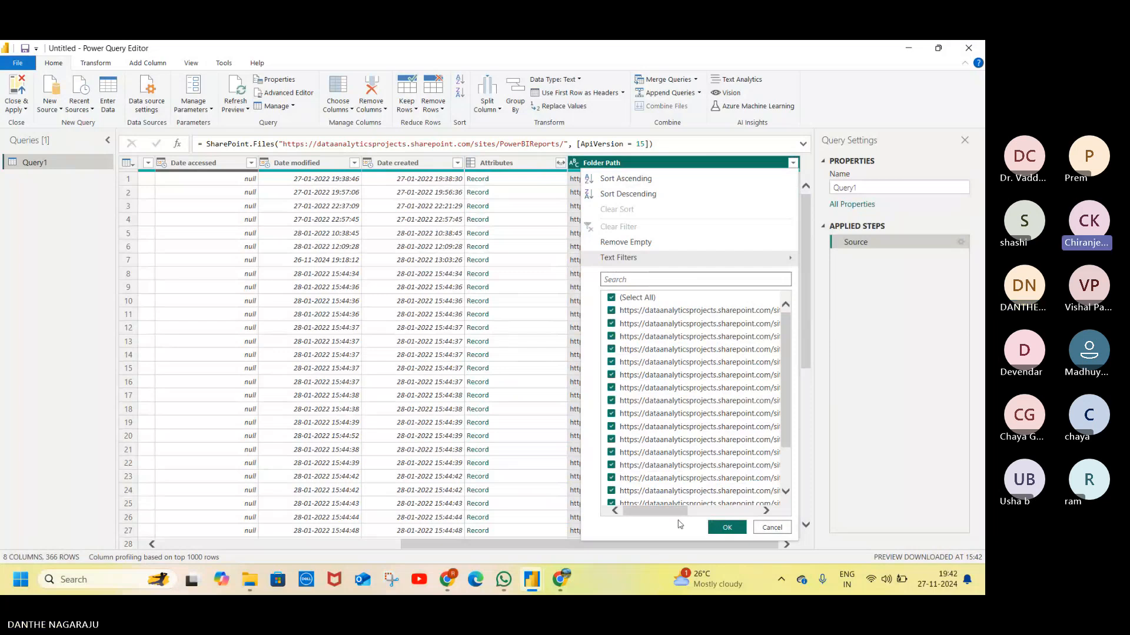
left_click_drag(672, 511, 745, 513)
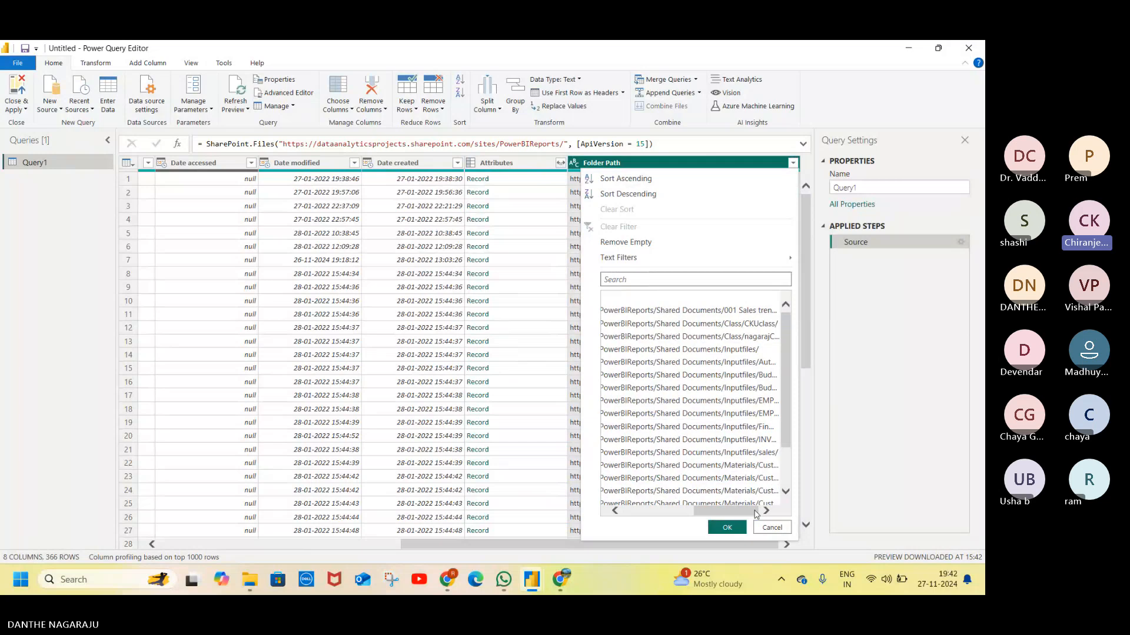
Step: Check the sales trend project's folder name in SharePoint in Chrome and return to the Power Query Editor
mouse_move(561, 585)
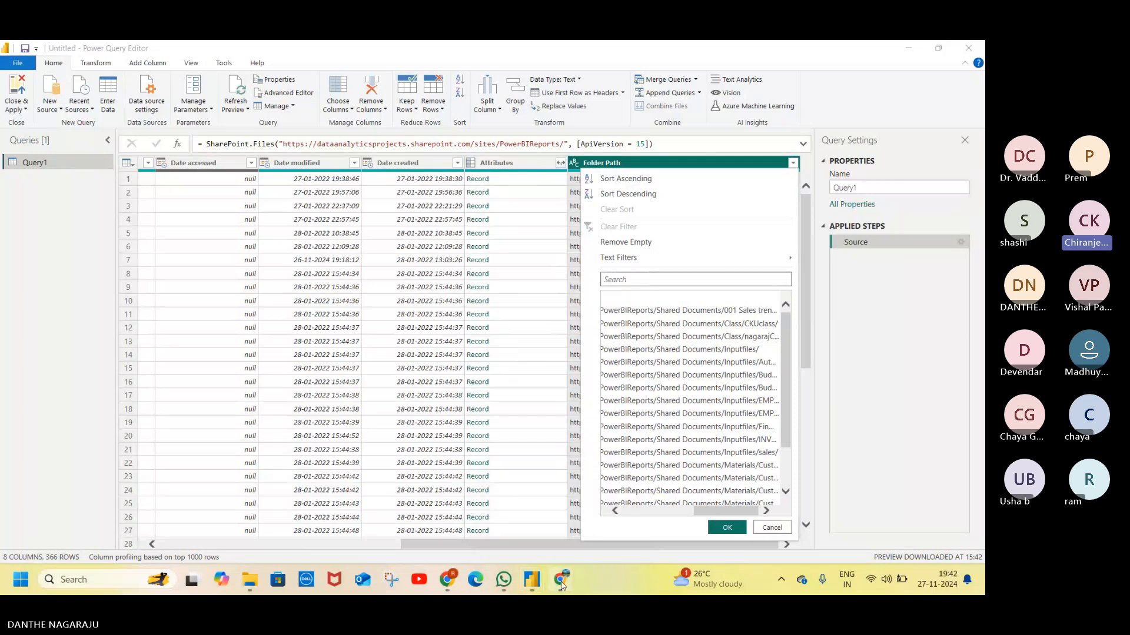
left_click(562, 582)
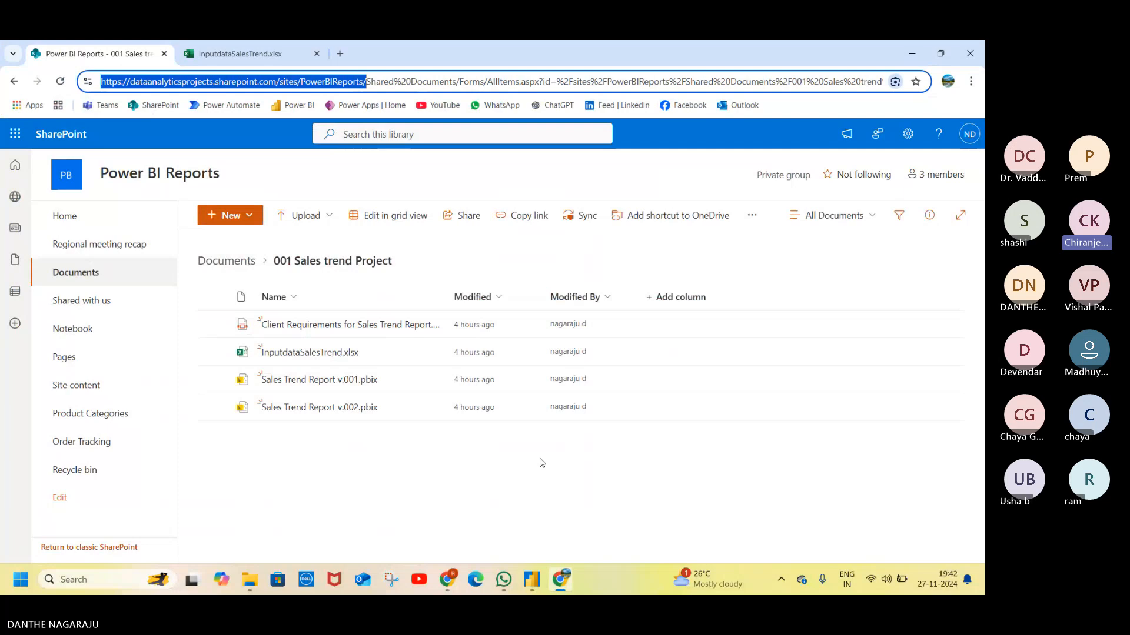
mouse_move(532, 578)
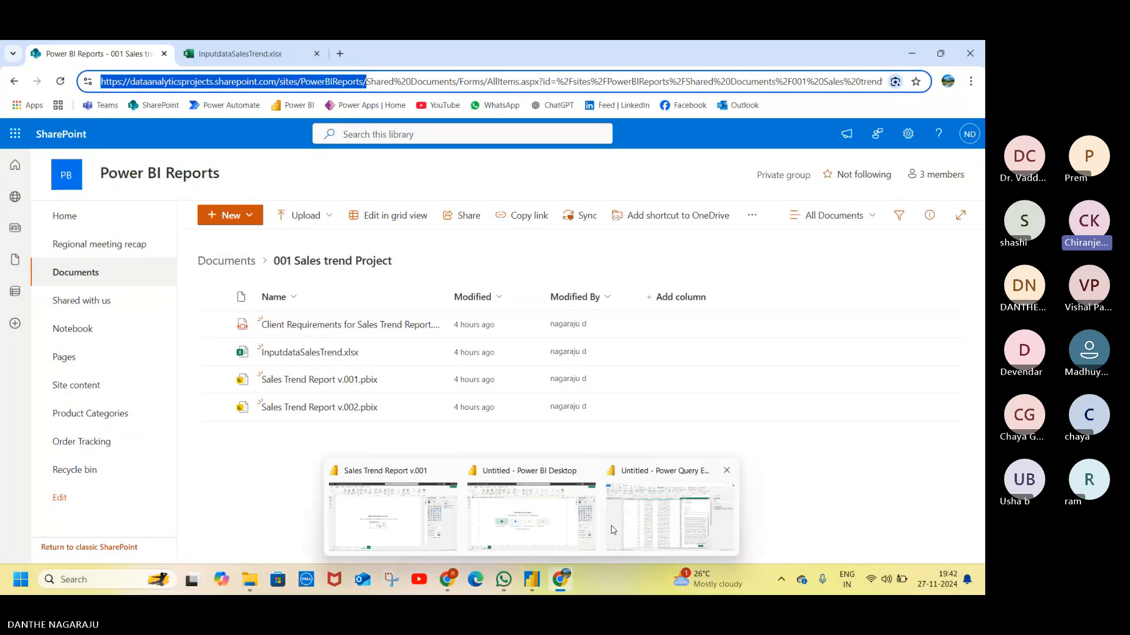
mouse_move(621, 526)
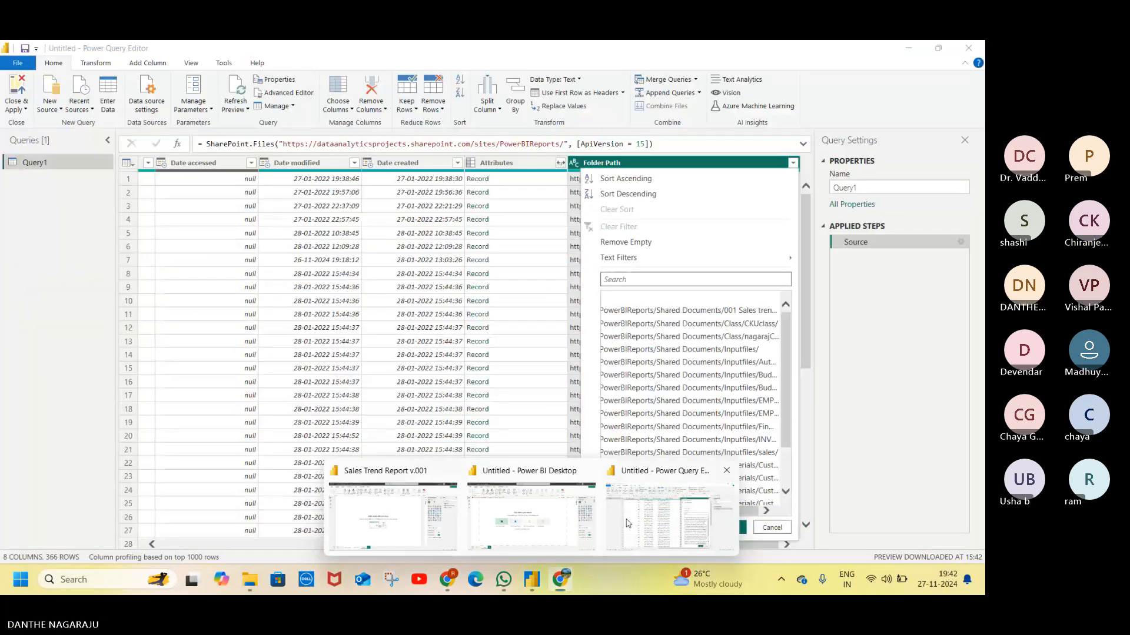
left_click(628, 523)
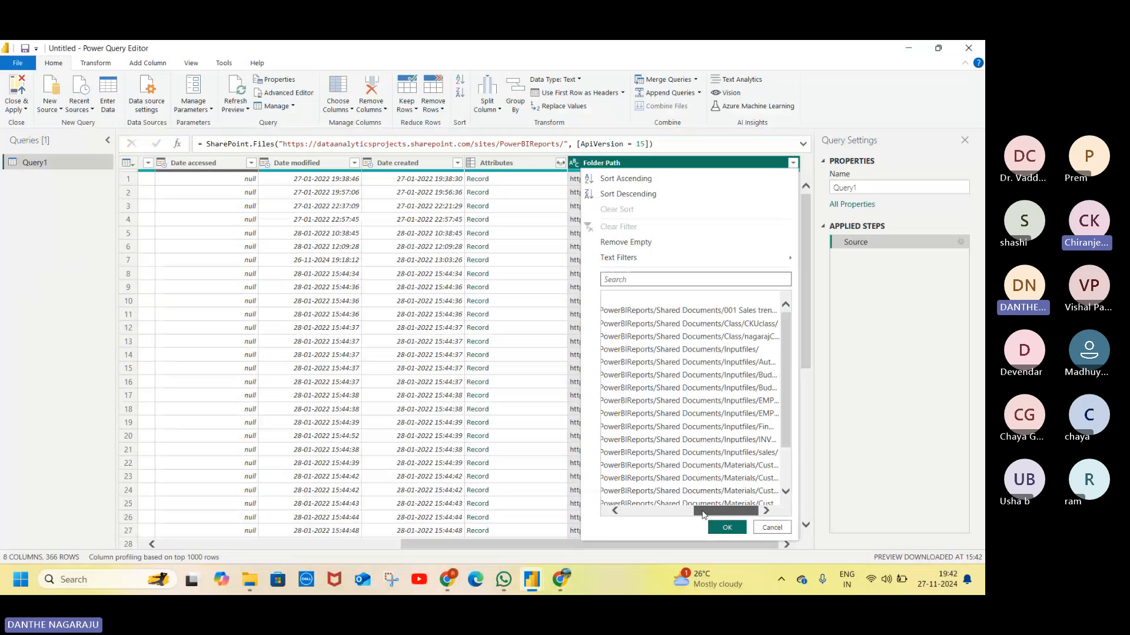
Step: Filter the Folder Path column to only the folder path found by searching for 001
mouse_move(702, 515)
left_mouse_down()
mouse_move(623, 513)
mouse_move(706, 516)
left_mouse_up()
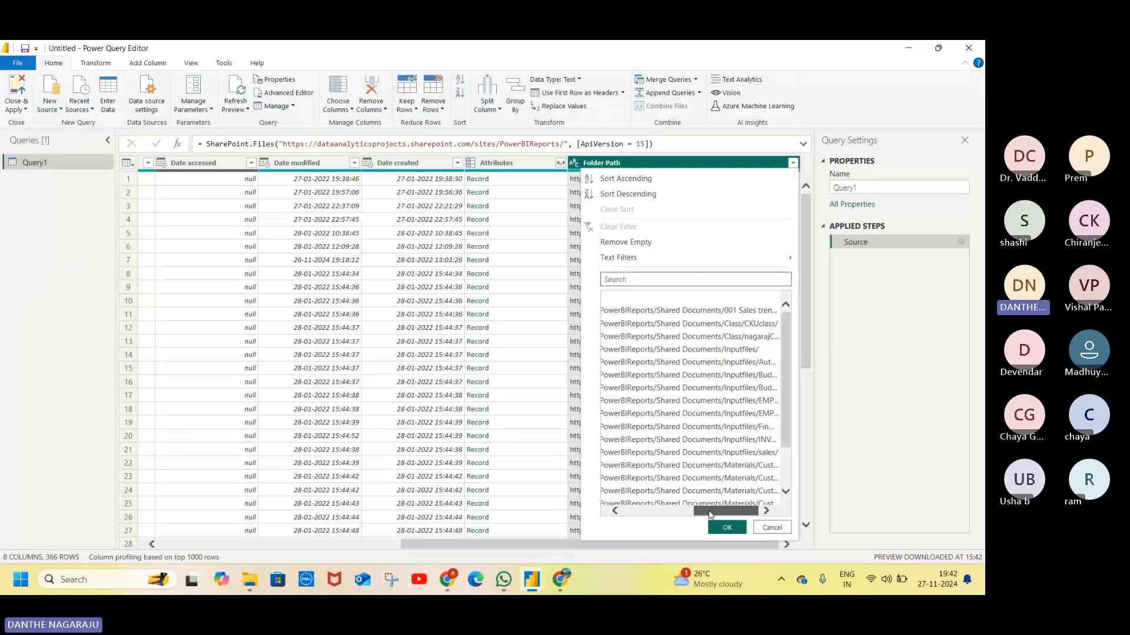
left_click_drag(710, 515, 641, 515)
left_click(642, 280)
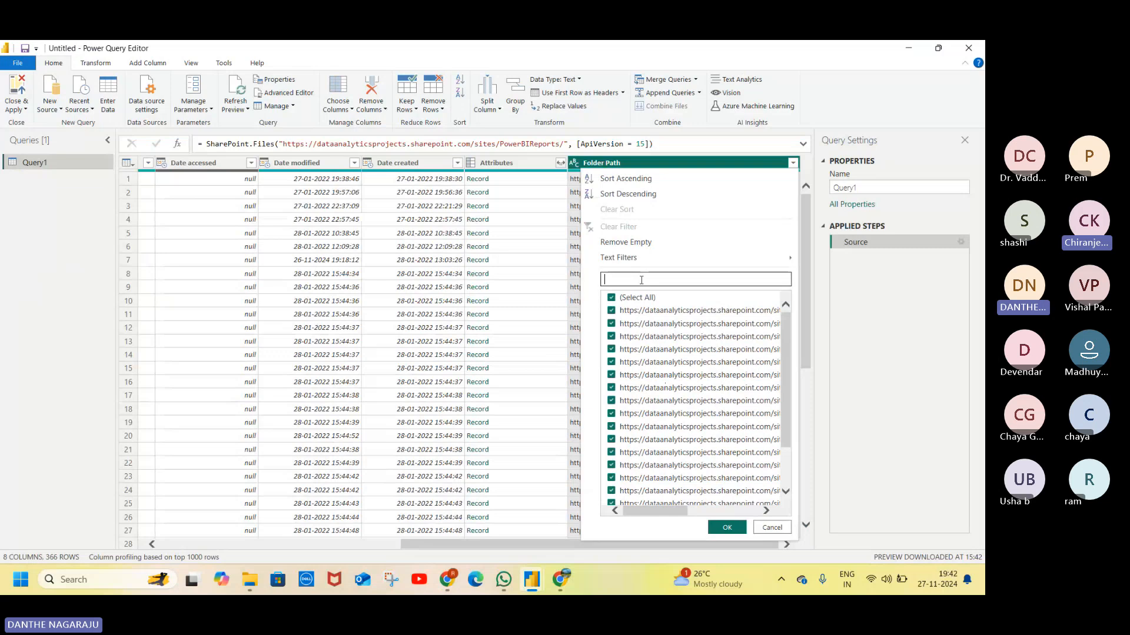
type("001")
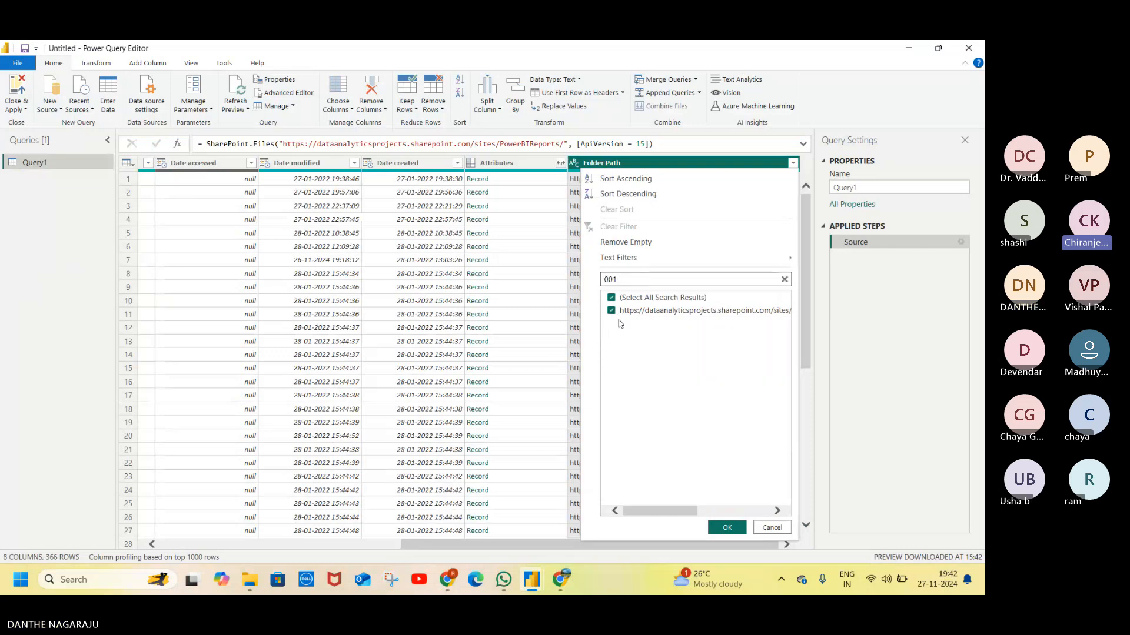
left_click(613, 303)
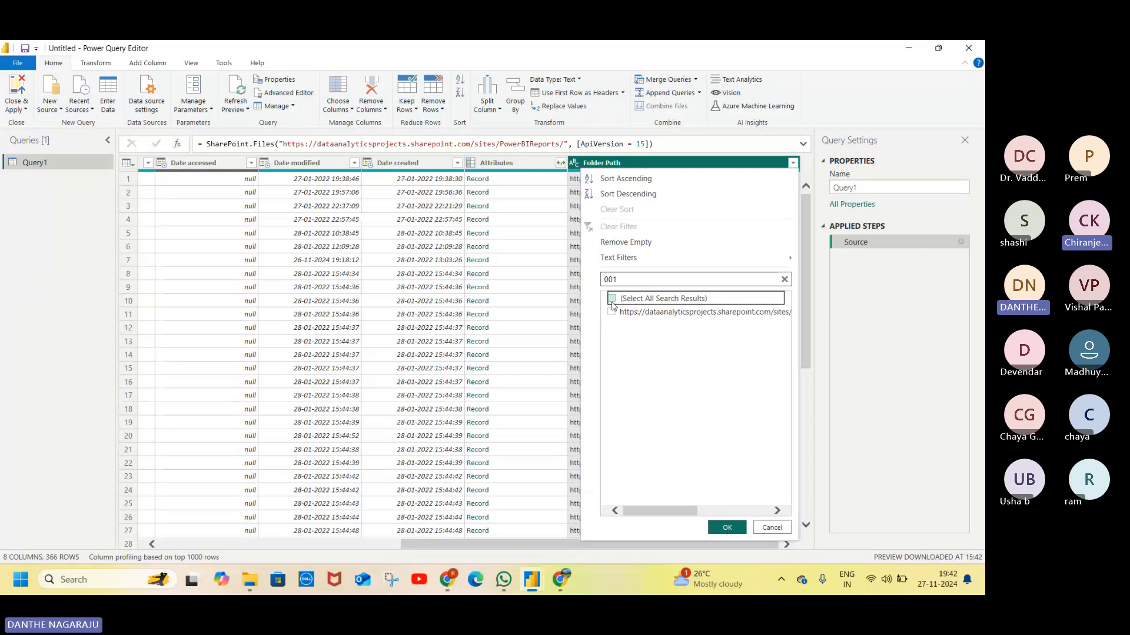
left_click(612, 311)
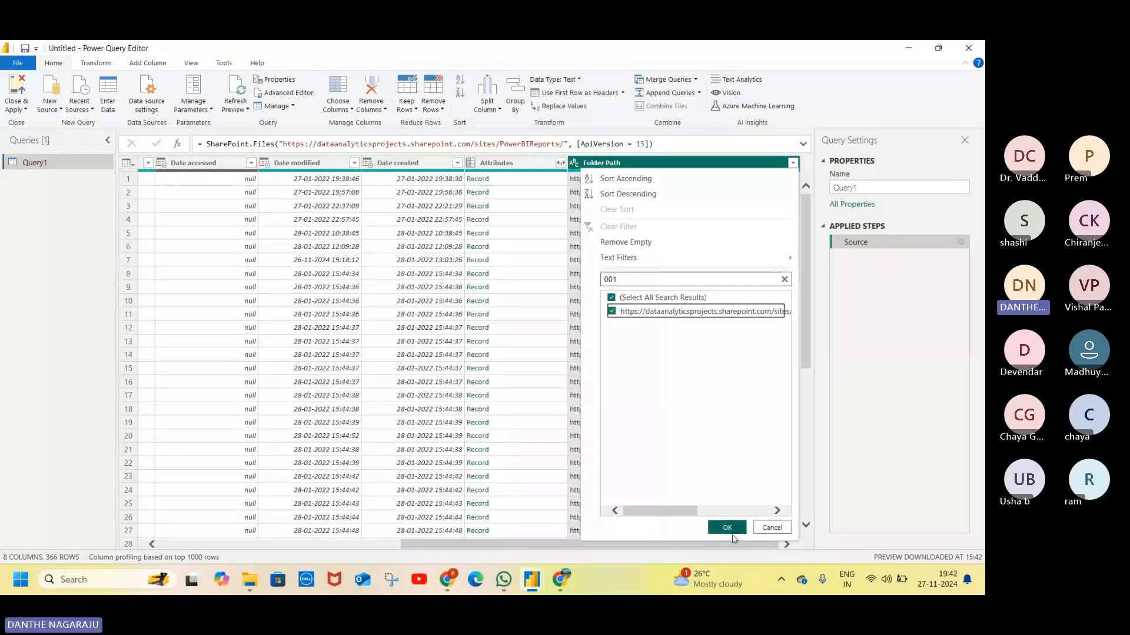
left_click(727, 528)
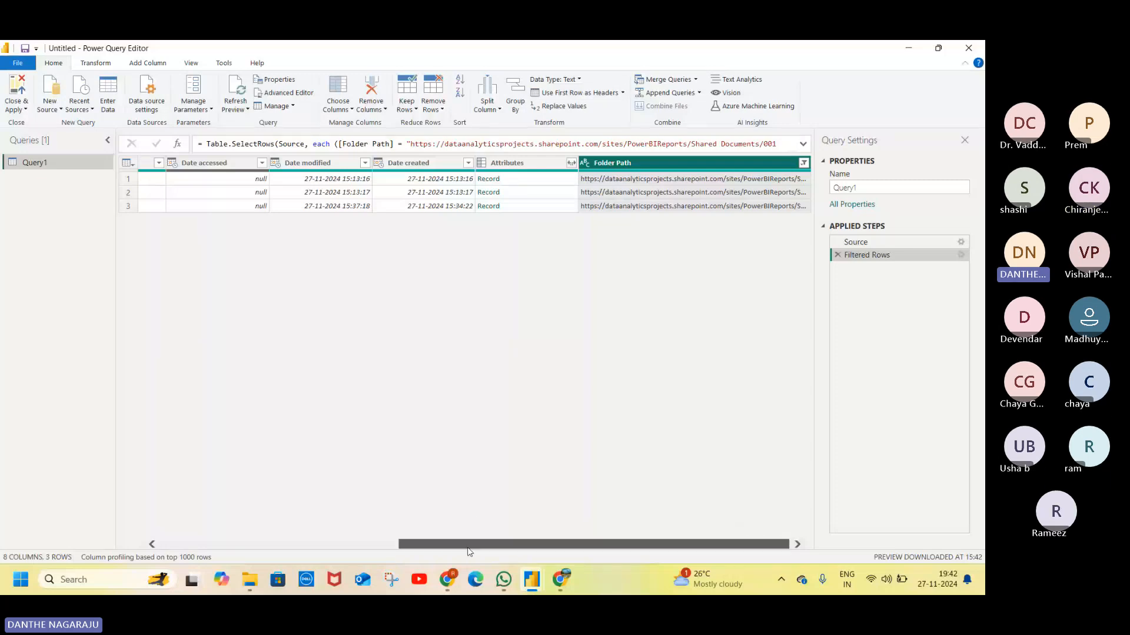
left_click_drag(452, 547, 224, 552)
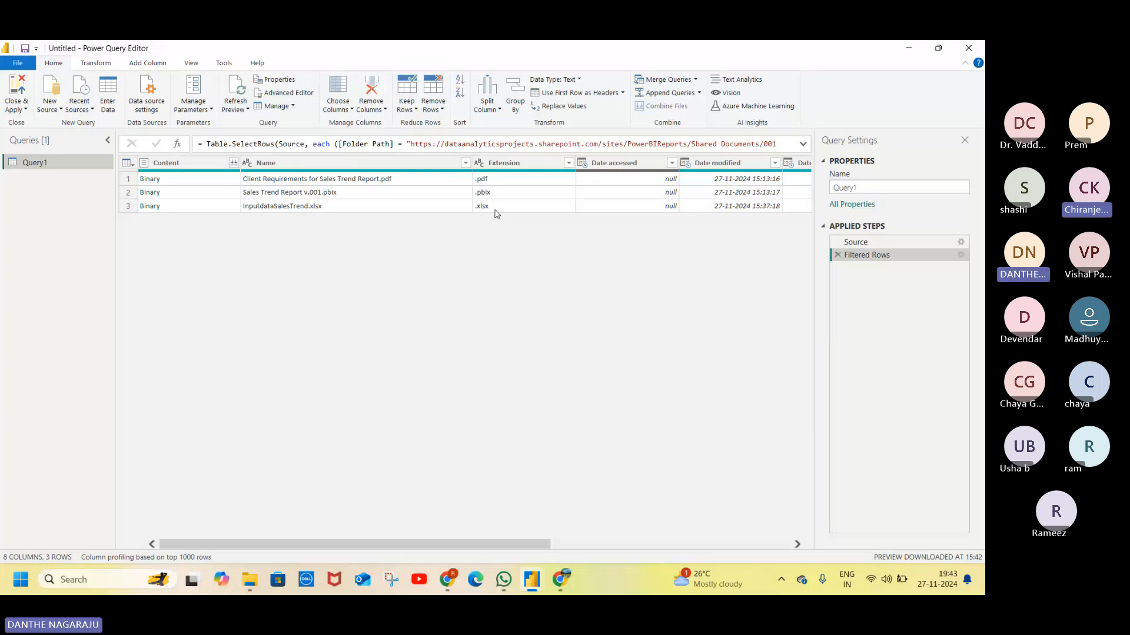
left_click(150, 206)
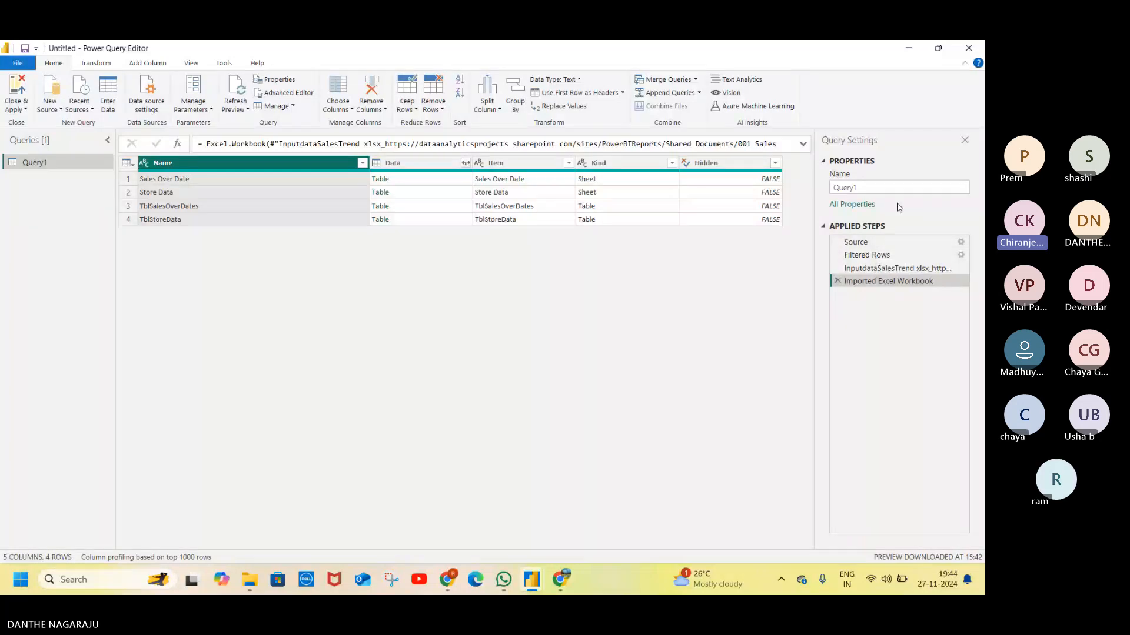
left_click(837, 281)
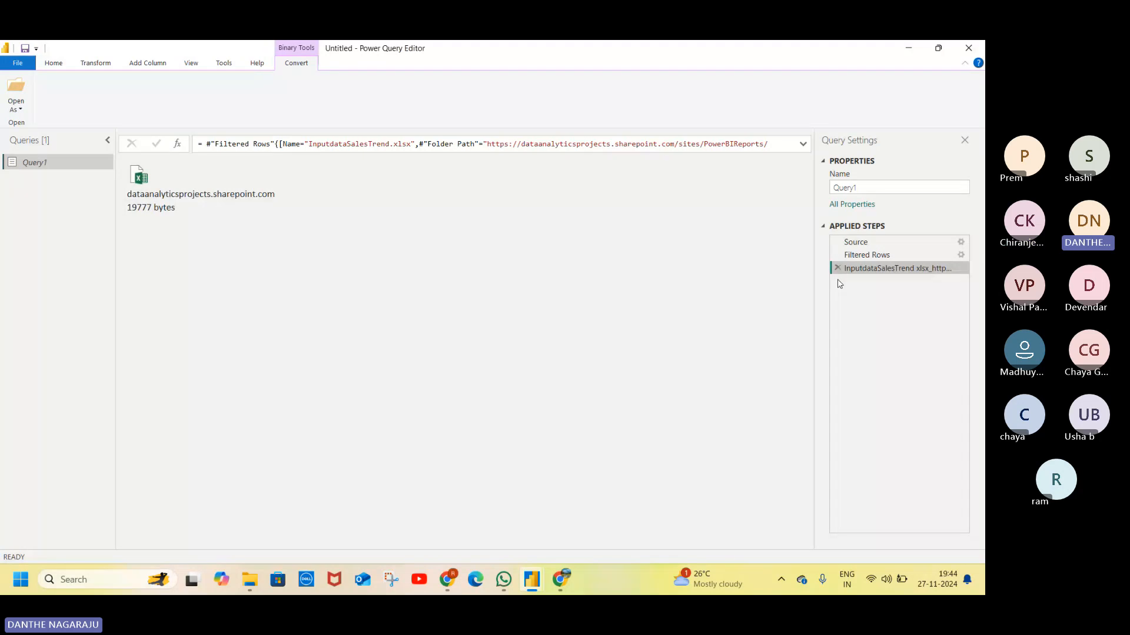
left_click(837, 268)
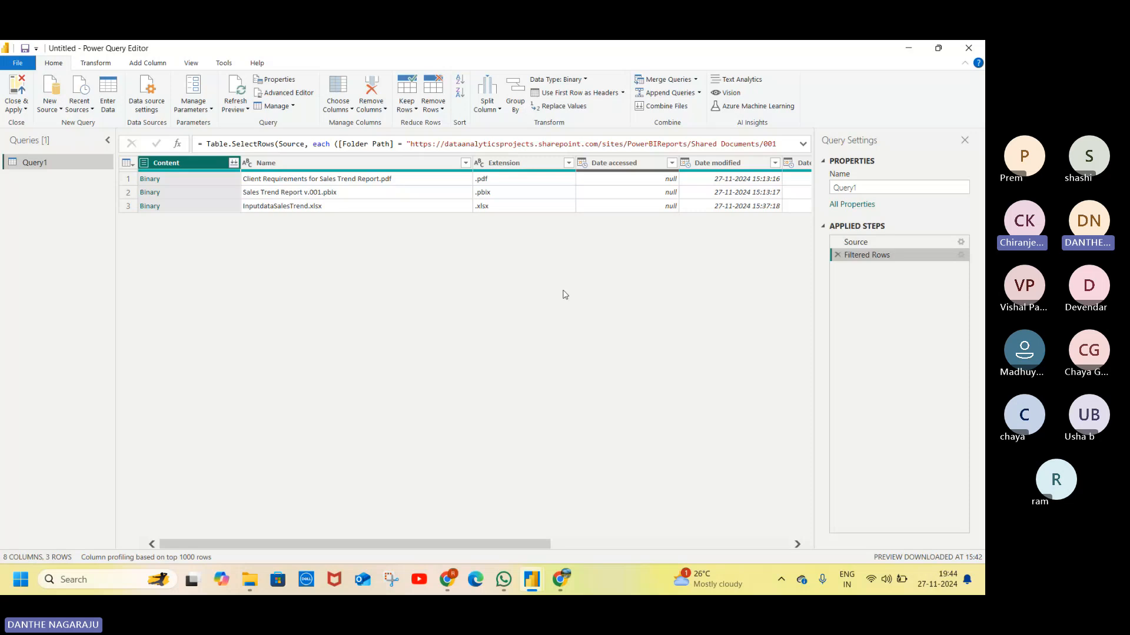
Step: Open the InputdataSalesTrend.xlsx workbook from the filtered file list and drill into its TblSalesOverDates table
left_click(150, 207)
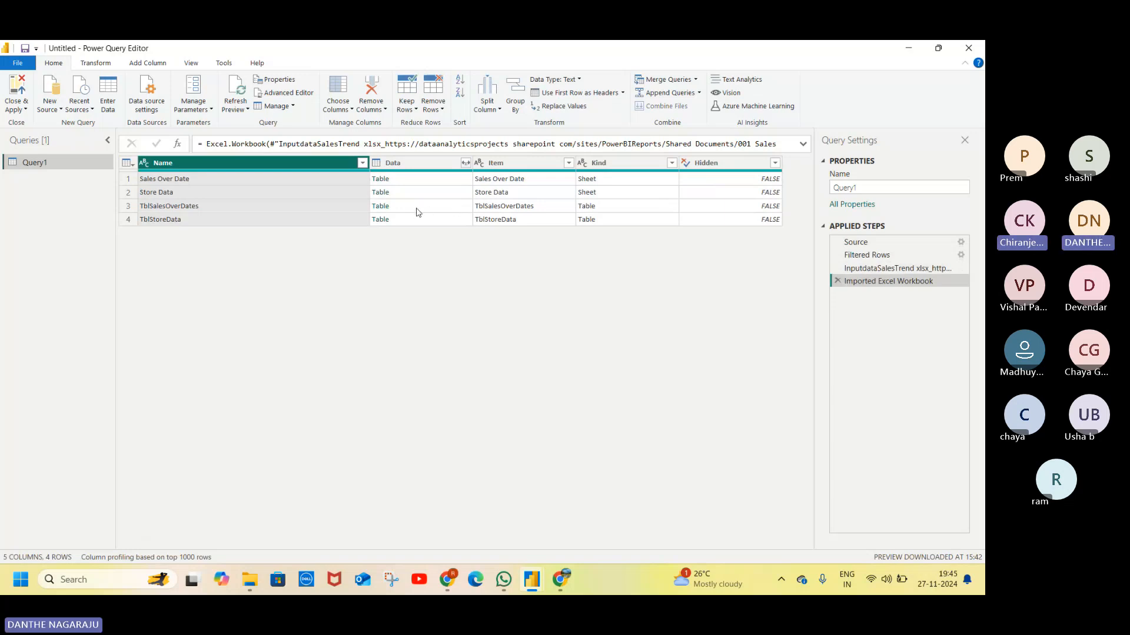
left_click(384, 207)
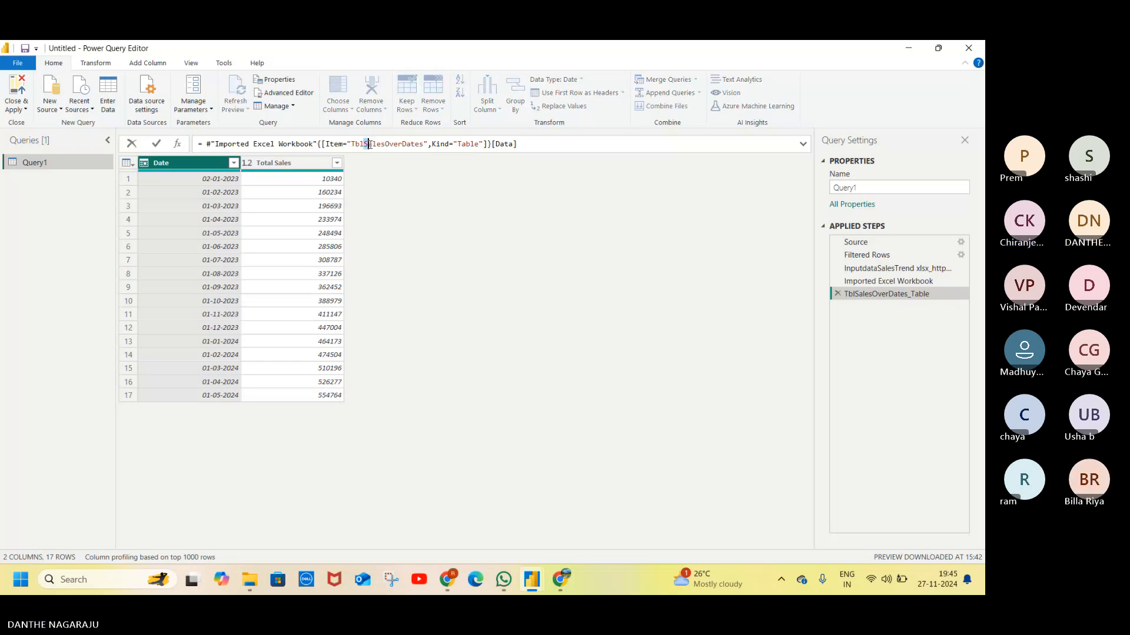
Step: Rename Query1 as SalesOverDates, taking the name from the table name in its formula
left_click_drag(364, 144, 424, 144)
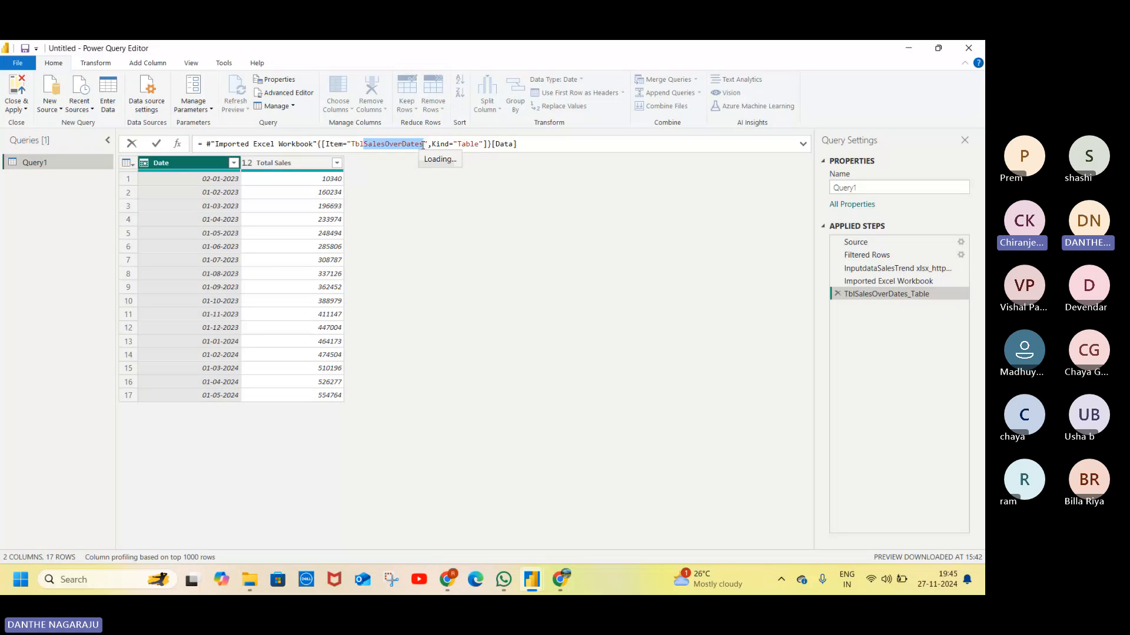
left_click(468, 234)
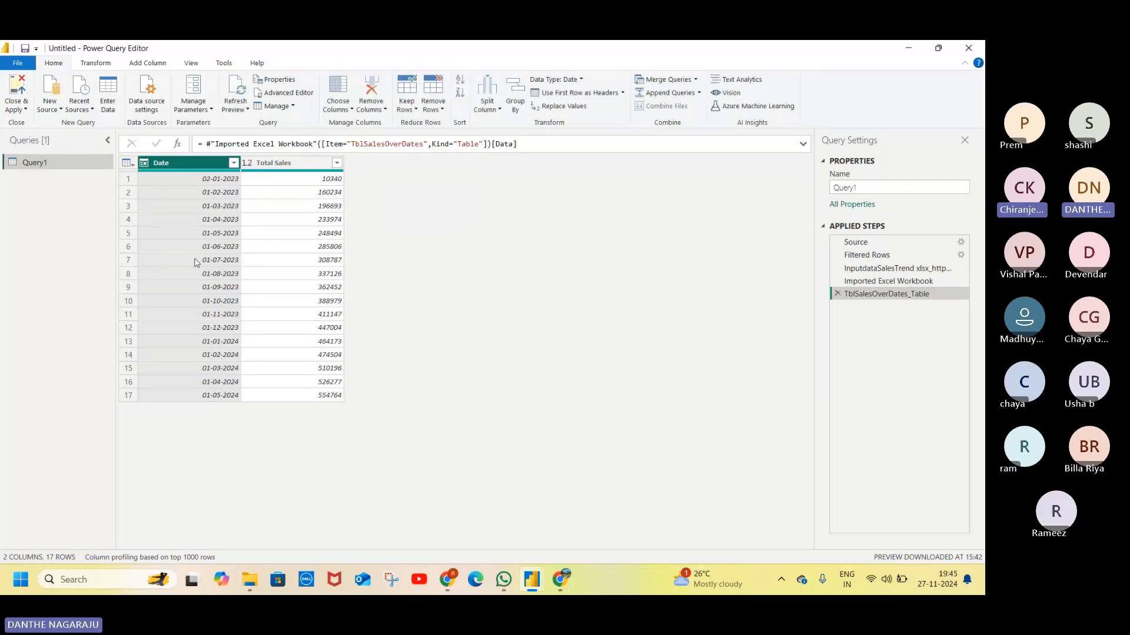
right_click(58, 168)
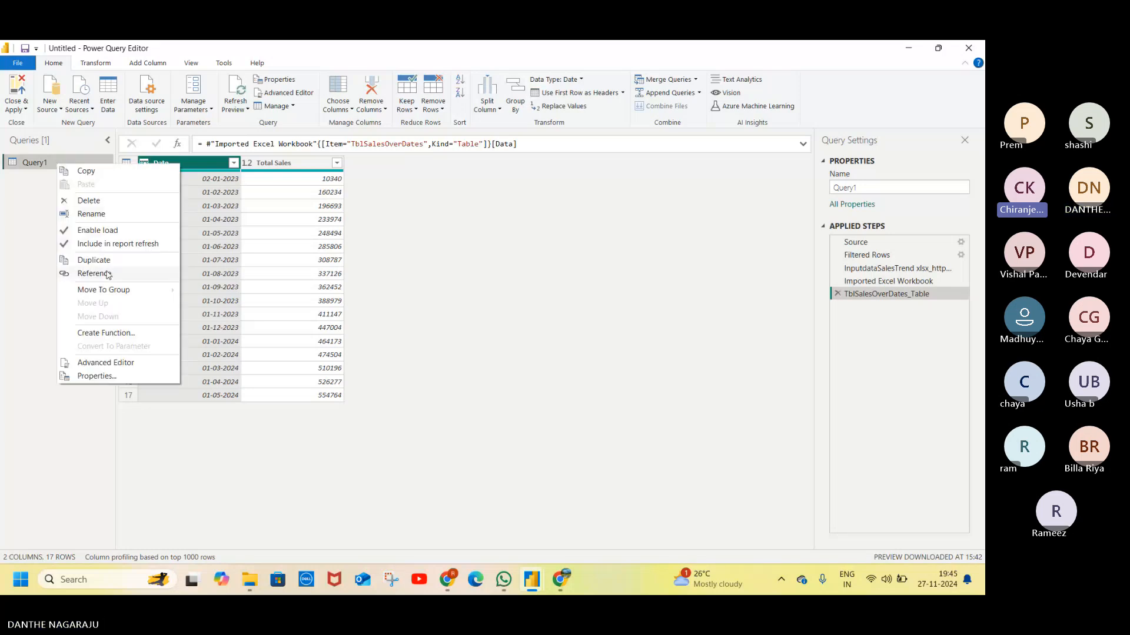
left_click(94, 216)
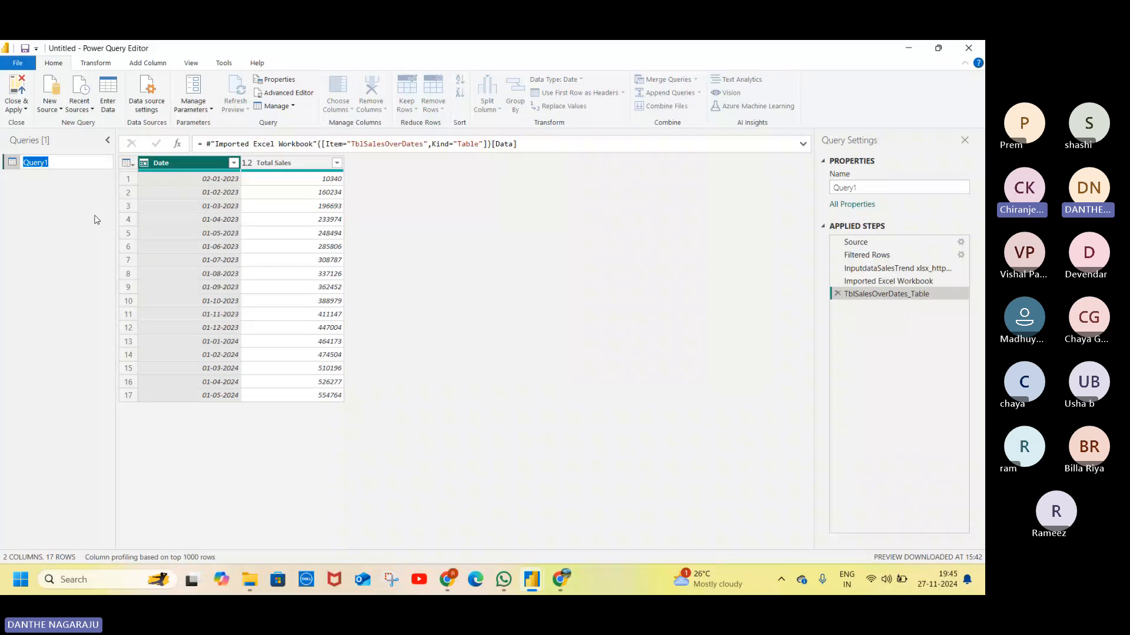
type("SalesOverDates")
left_click(58, 162)
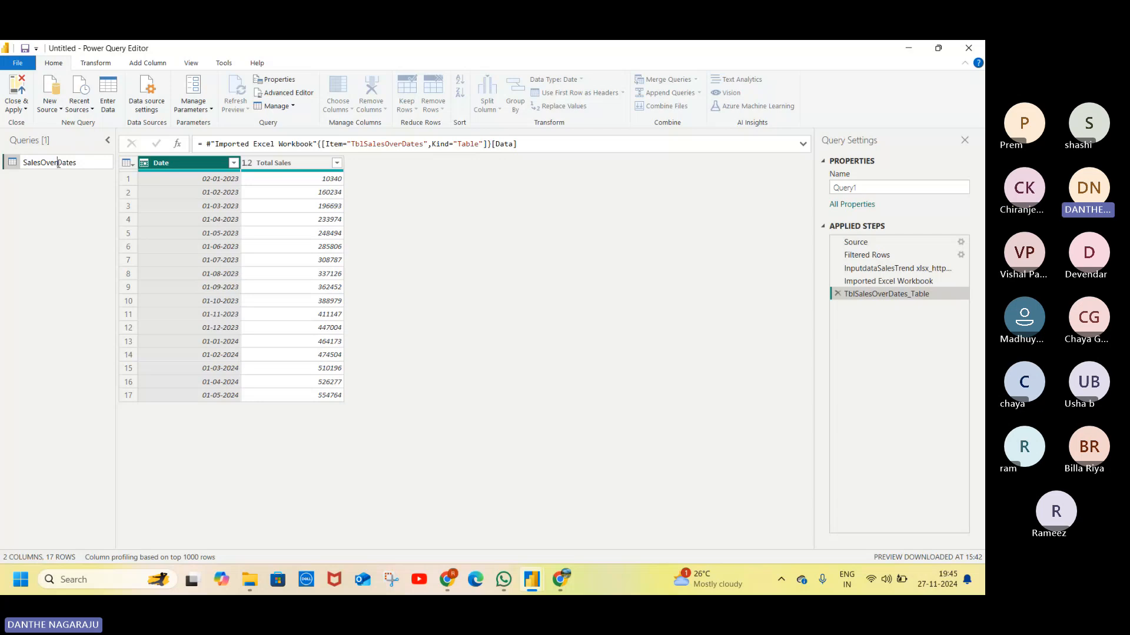
left_click(66, 203)
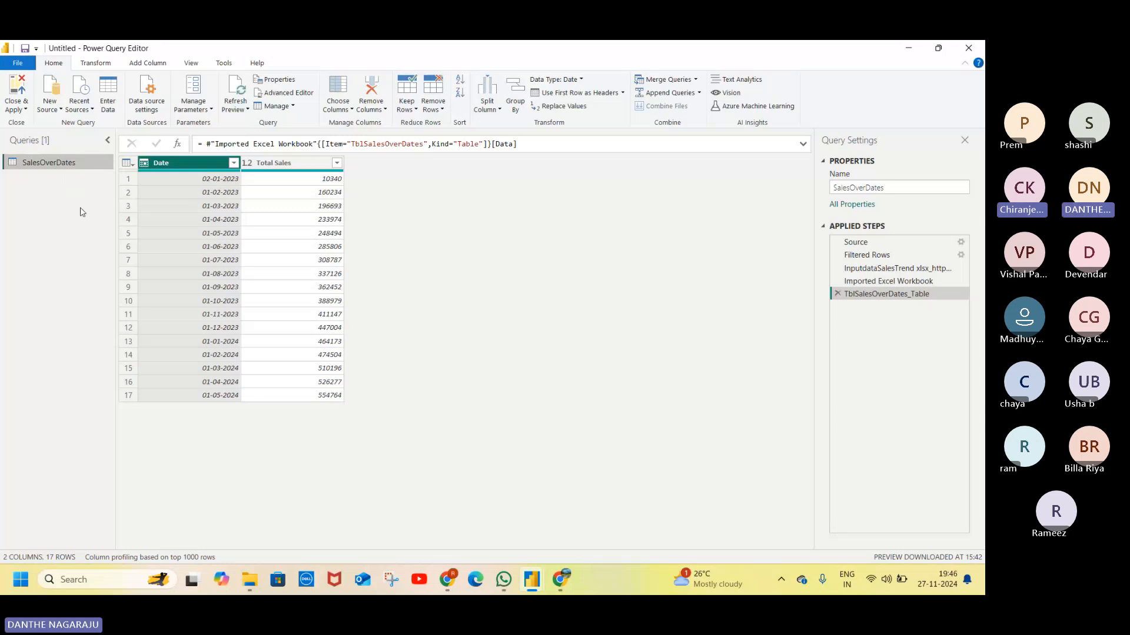
Step: Copy the SalesOverDates query and paste it as a second query in the query list
right_click(65, 166)
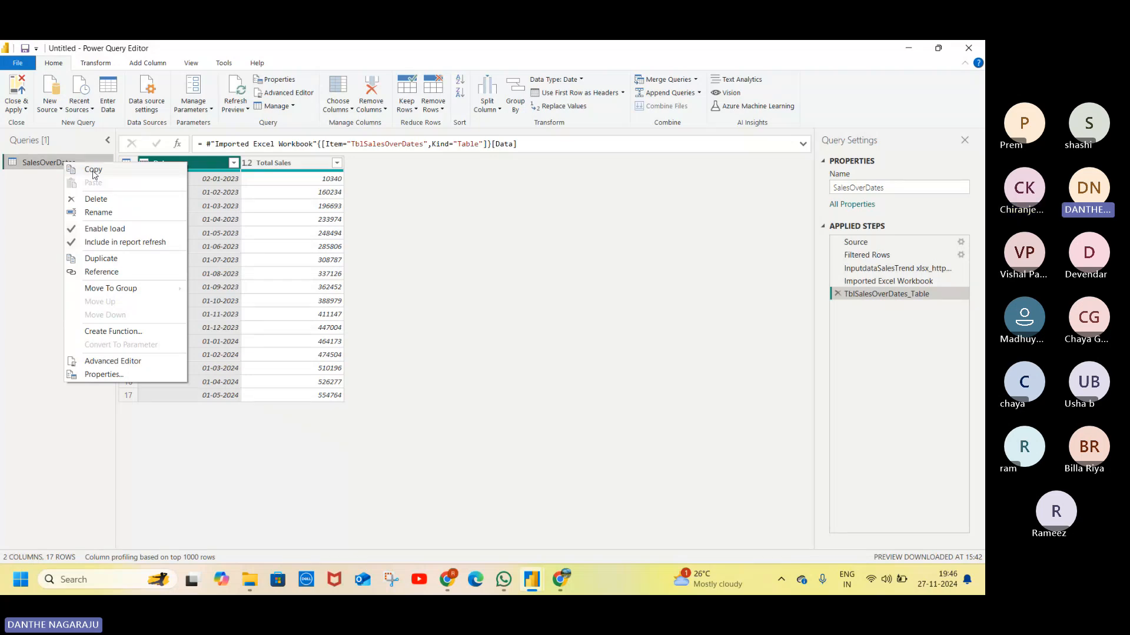
left_click(93, 171)
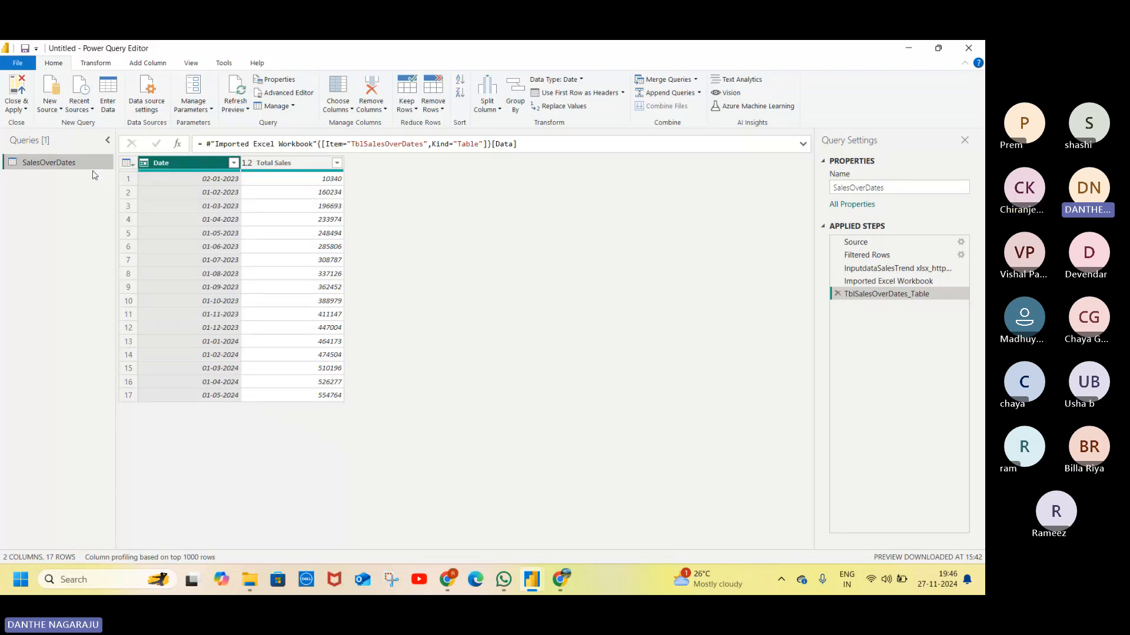
right_click(71, 201)
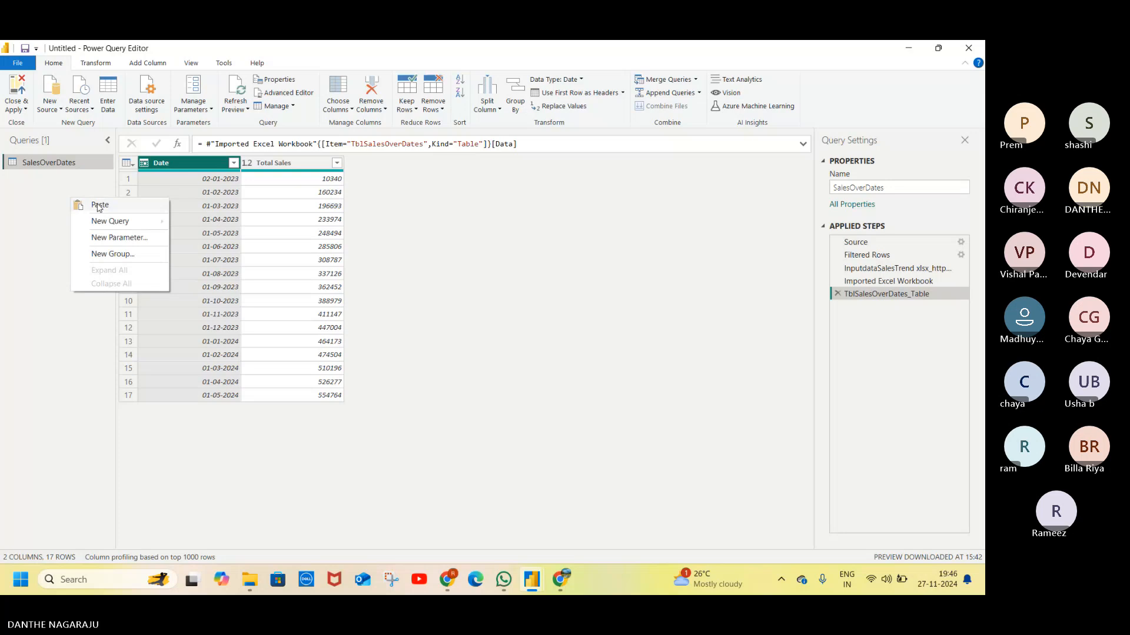
left_click(98, 205)
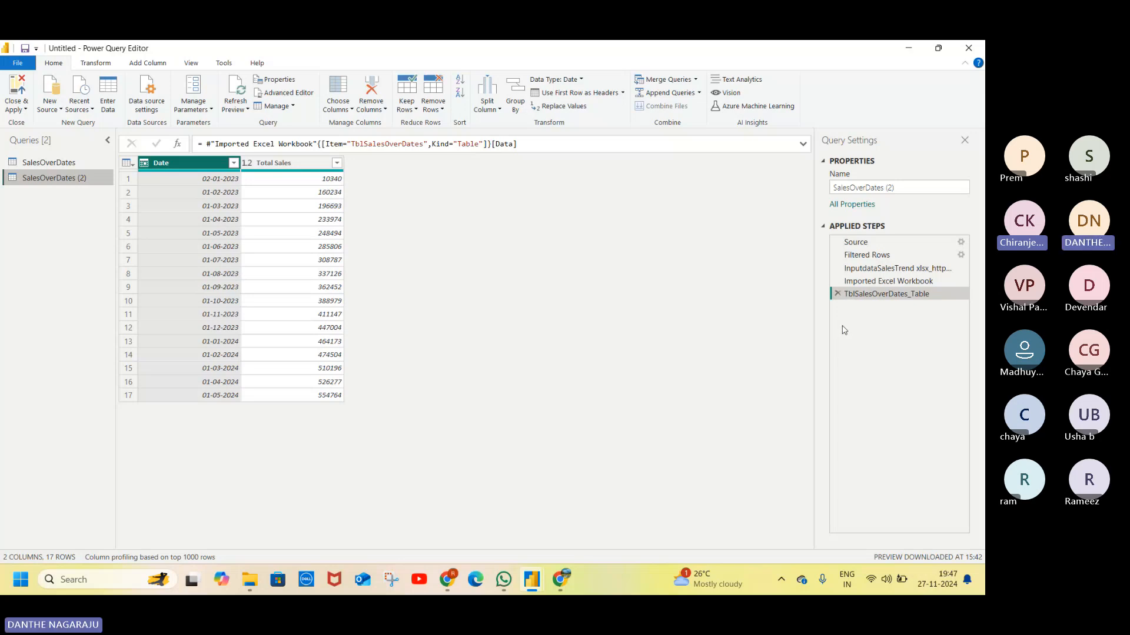
Step: Replace the last applied step of the pasted query with a drill-down into TblStoreData and rename the query as StoreData
left_click(837, 294)
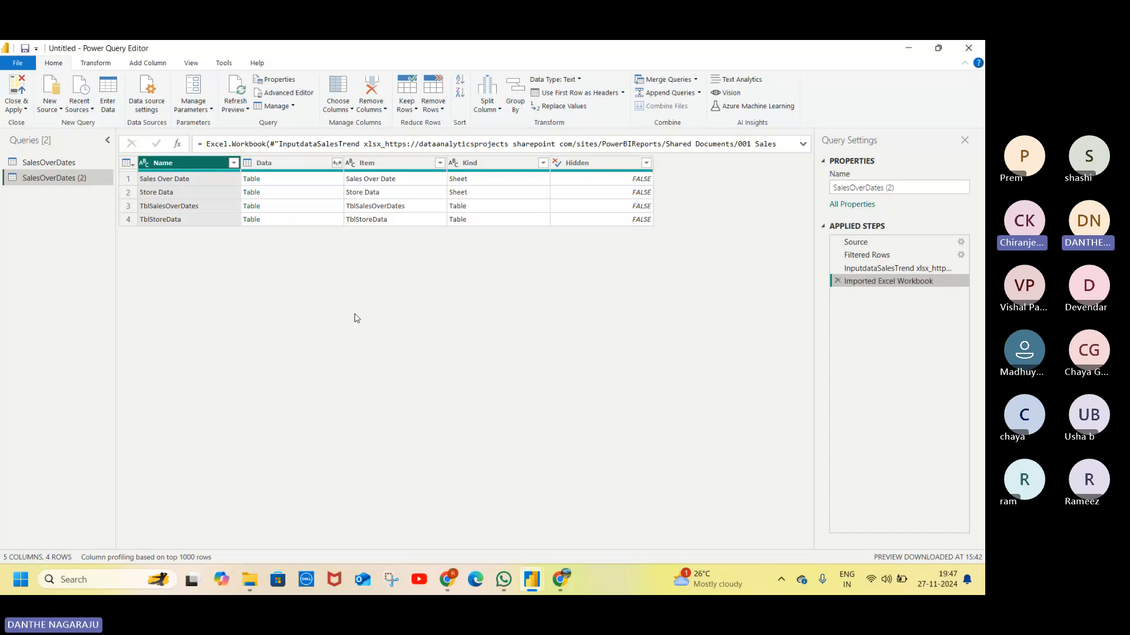
left_click(254, 221)
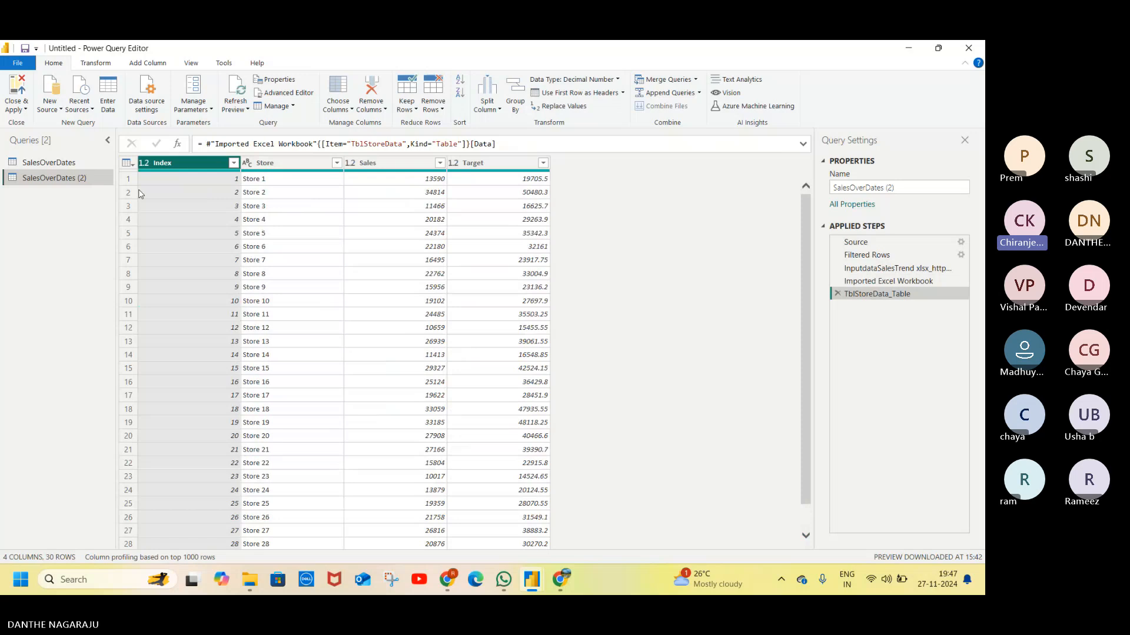
right_click(89, 182)
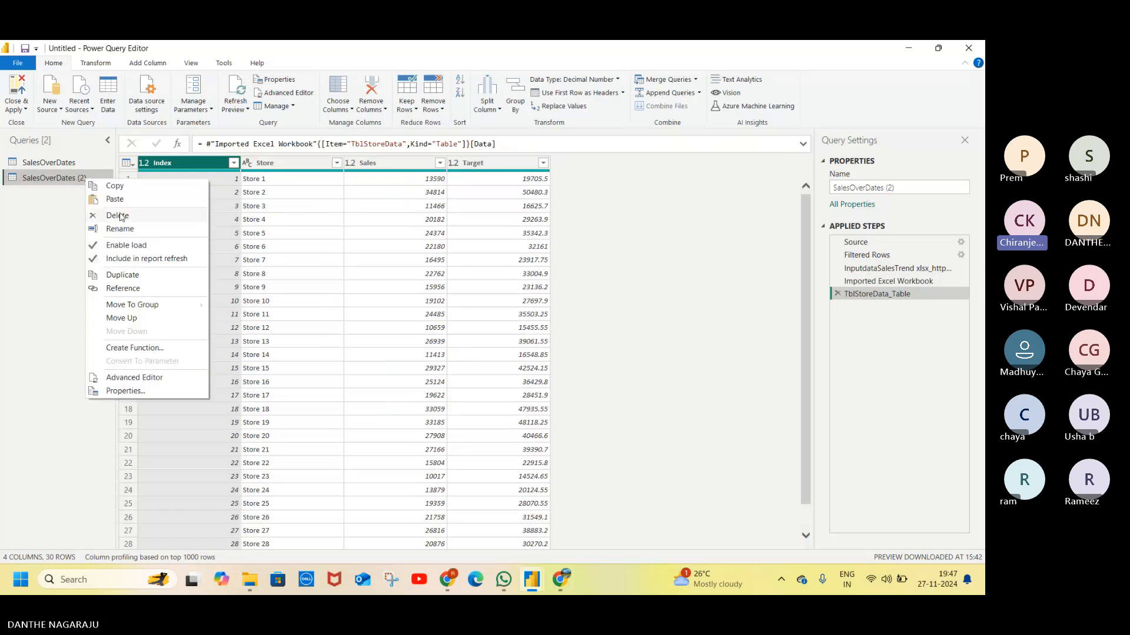
left_click(127, 230)
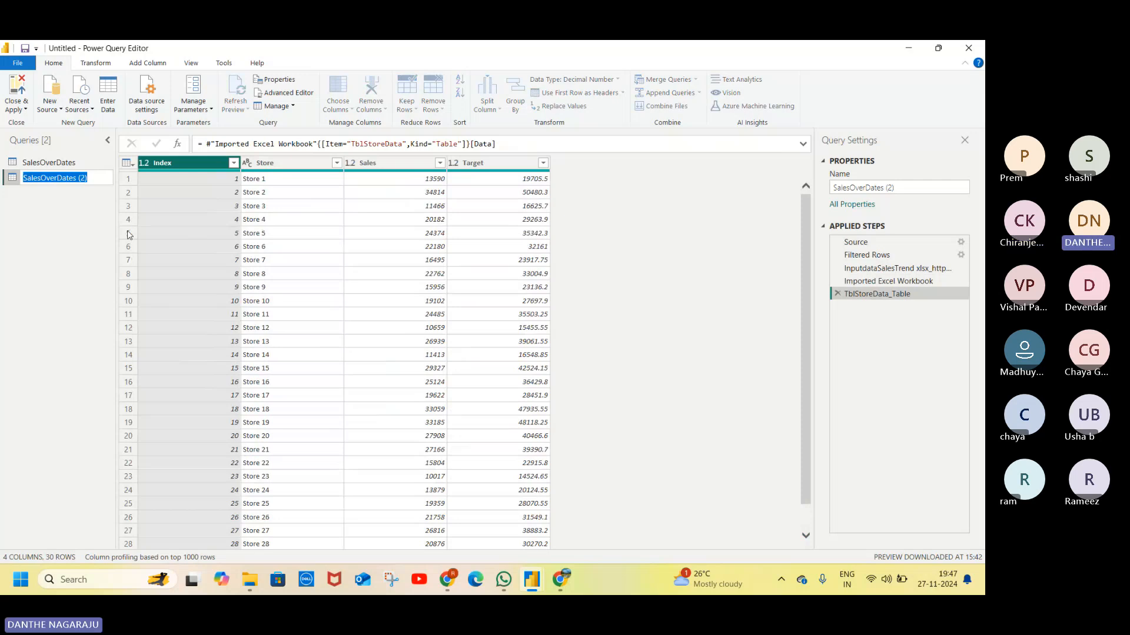
type("S")
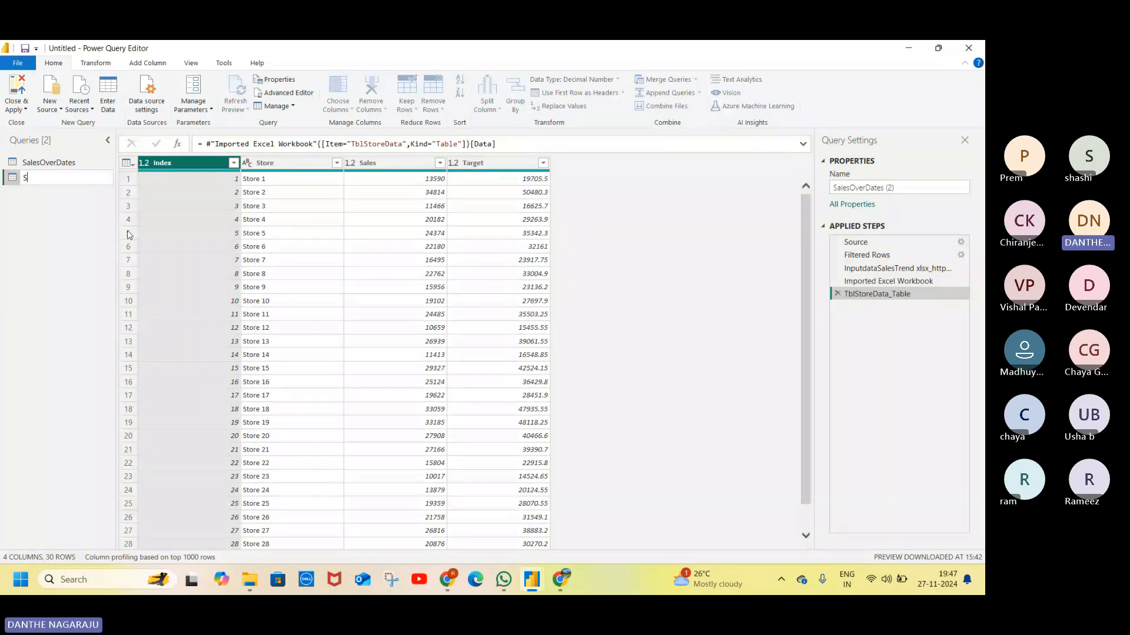
type("toreData")
key("Return")
left_click(91, 229)
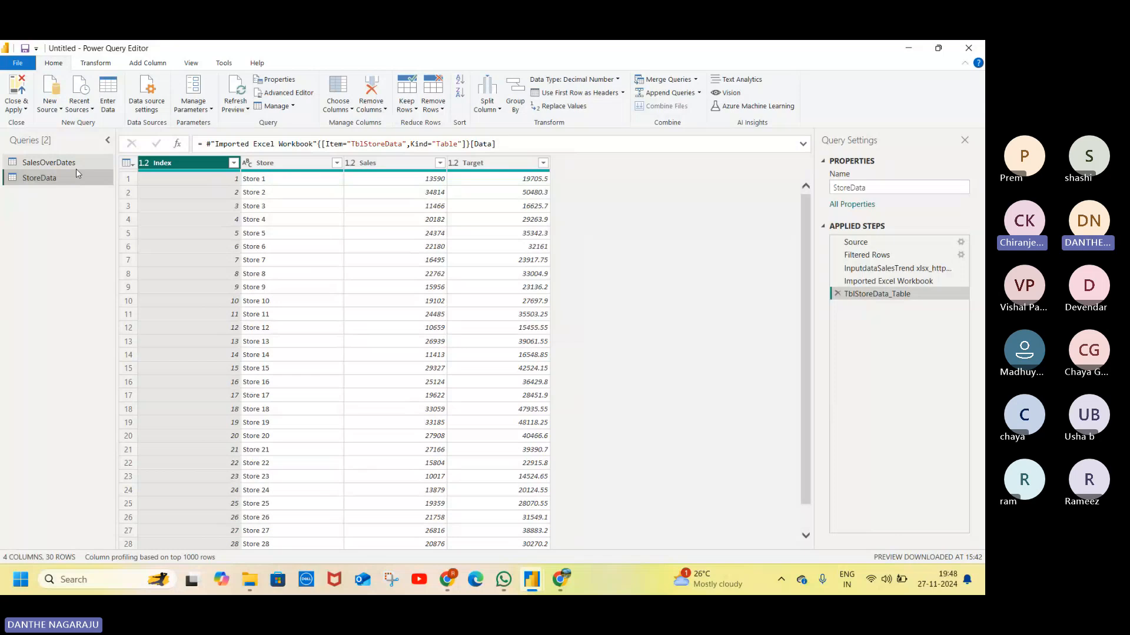
Step: Close the query editor while applying the changes to load both queries, and switch the report to Table view
left_click(25, 110)
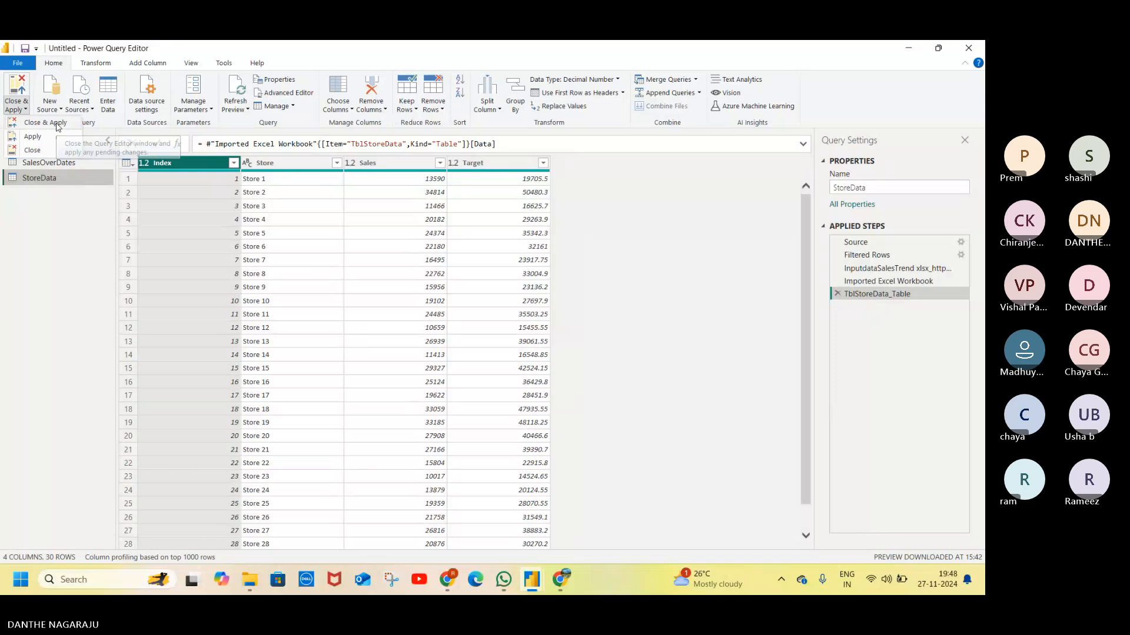
left_click(57, 124)
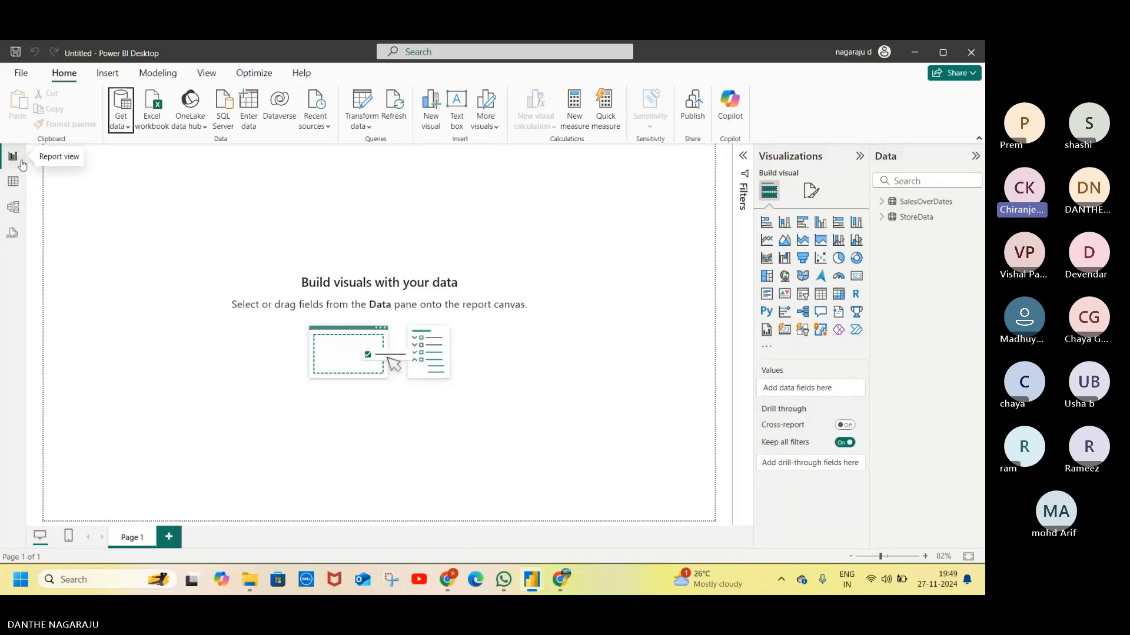
left_click(14, 184)
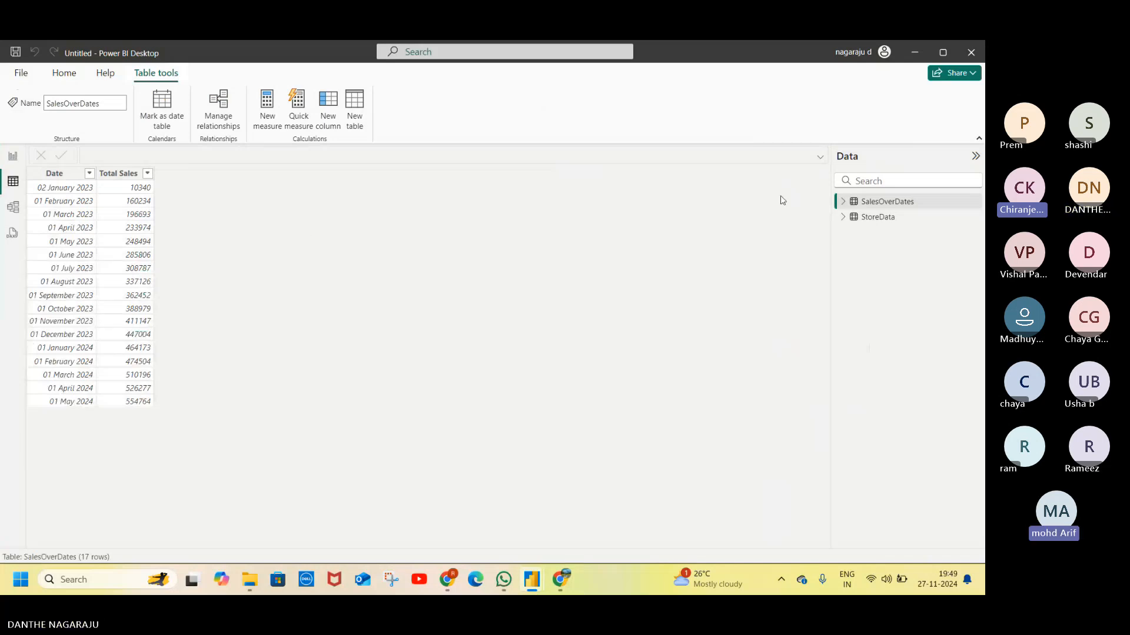
Step: Expand the SalesOverDates and StoreData tables and examine their fields and rows, including the Index column
left_click(843, 203)
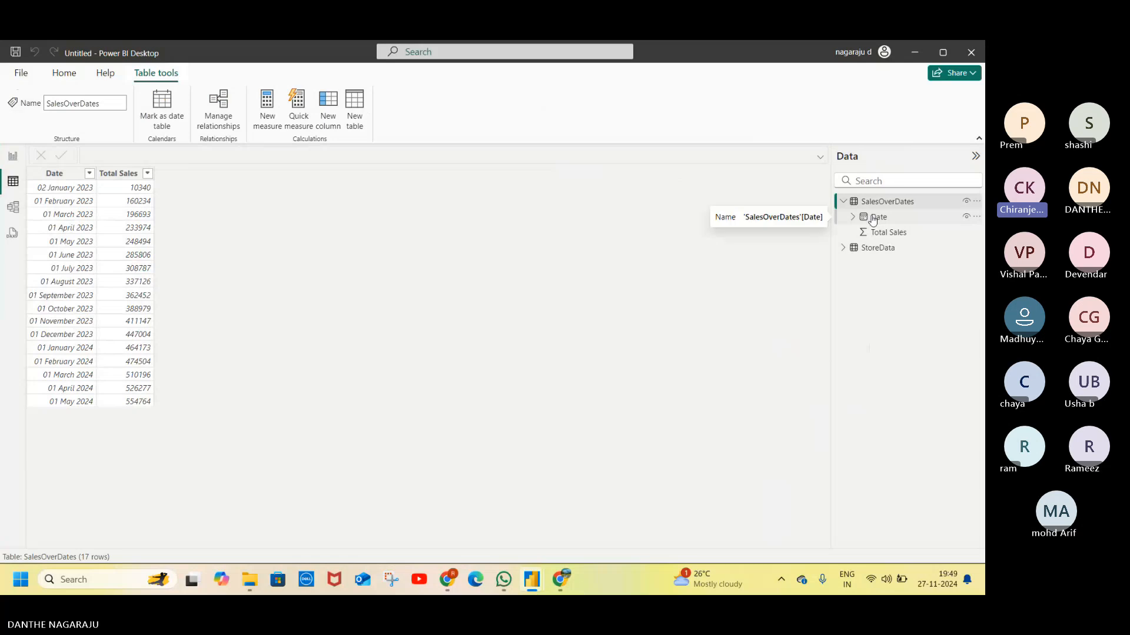
left_click(868, 253)
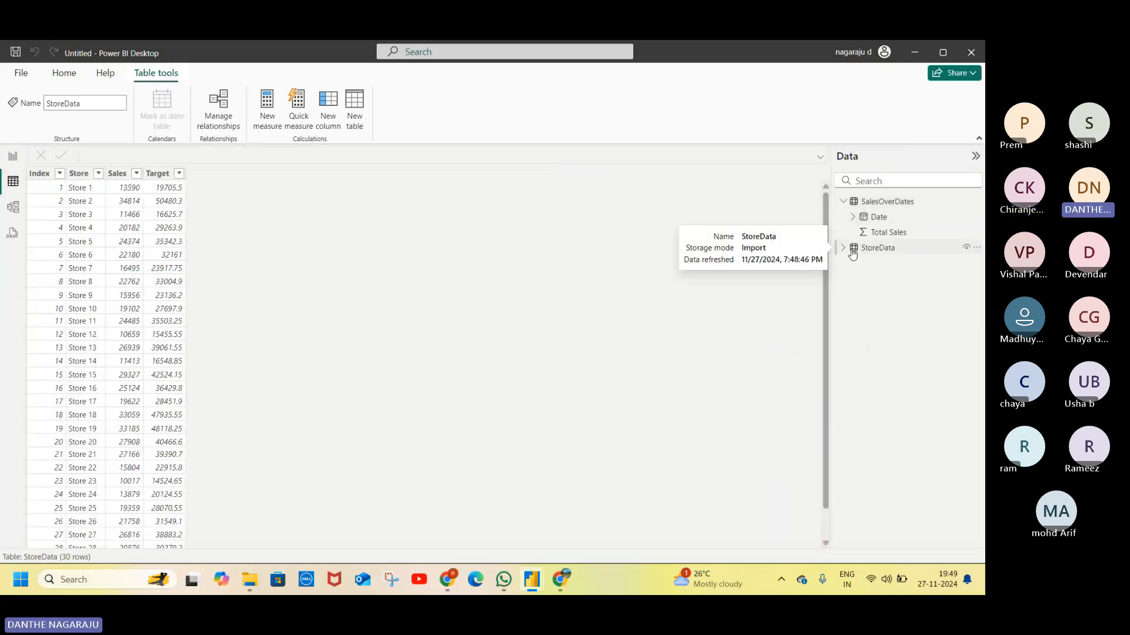
left_click(843, 250)
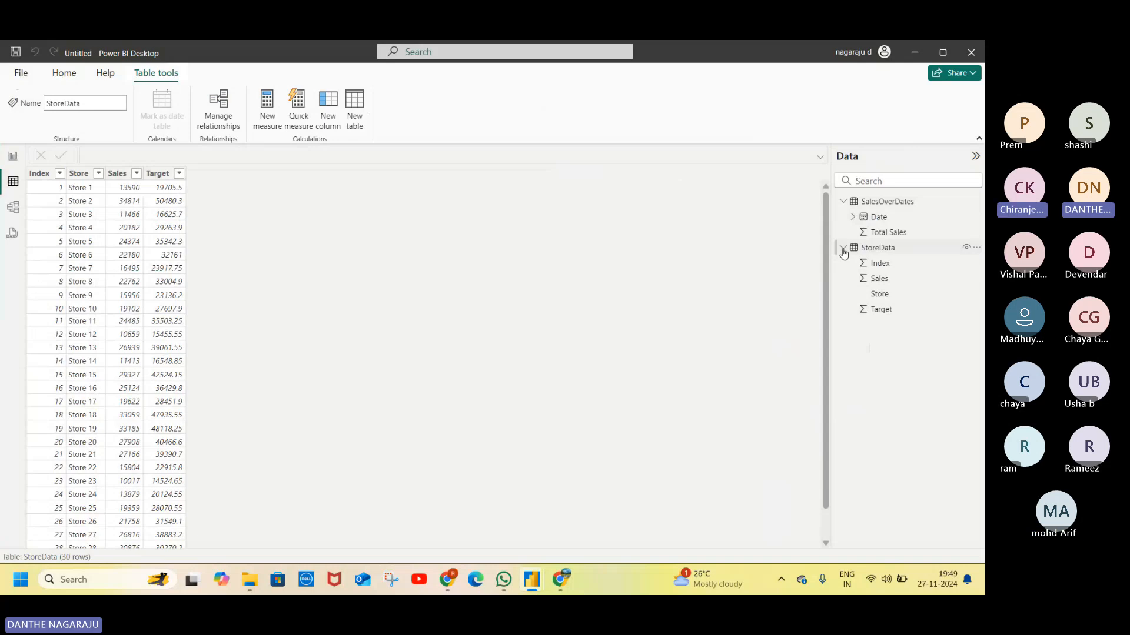
left_click(882, 268)
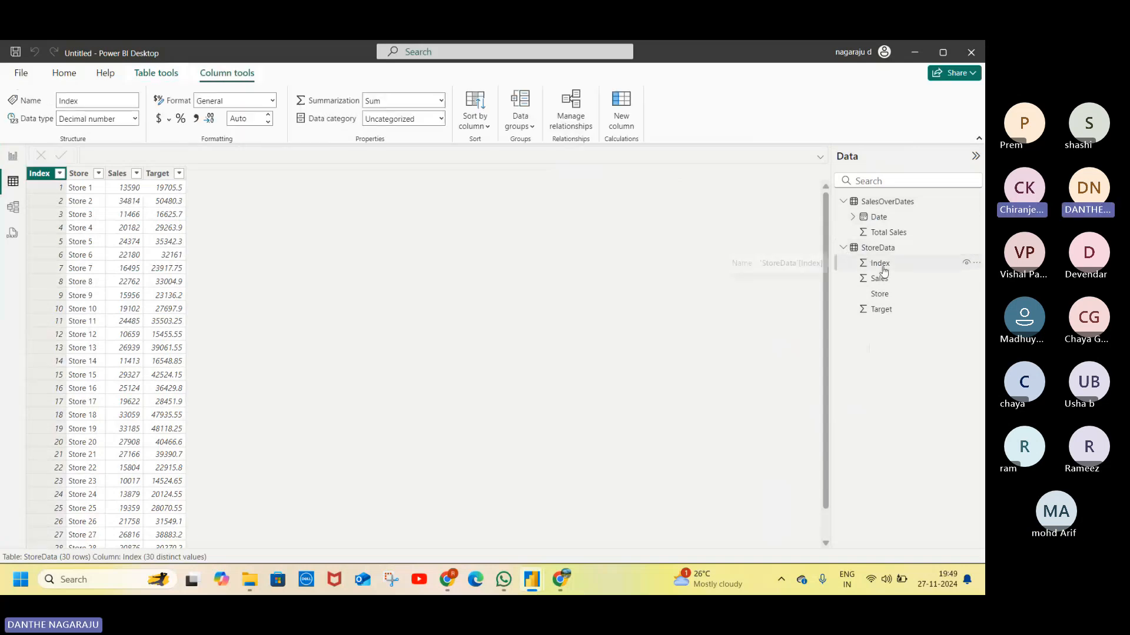
Step: Examine the Store and Target columns of the StoreData table, then collapse its field list
left_click(882, 296)
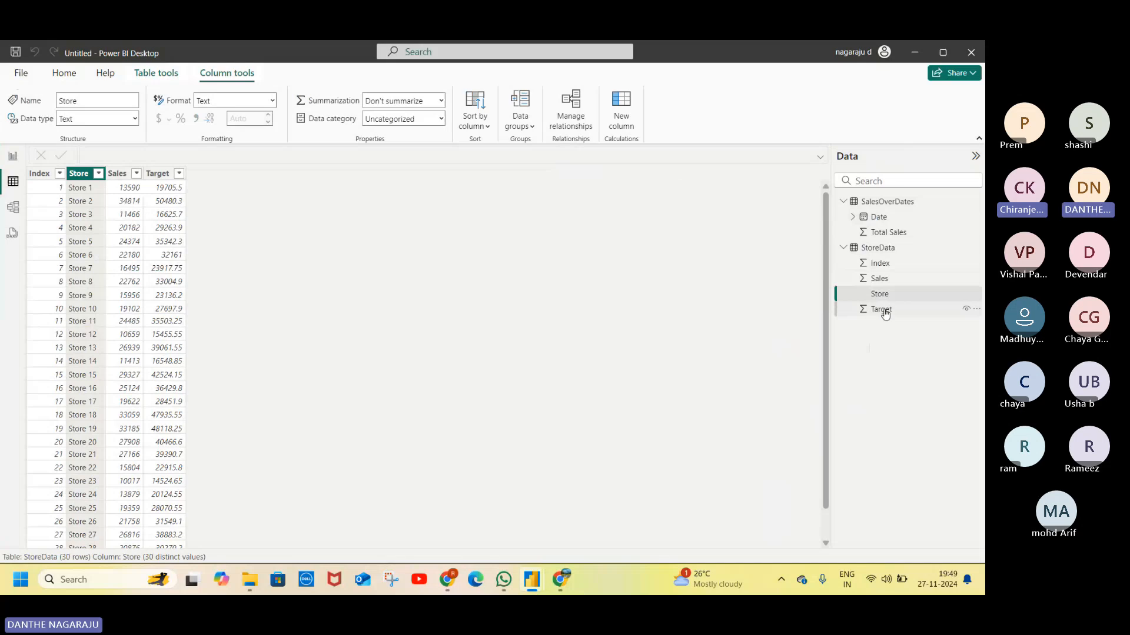
left_click(885, 313)
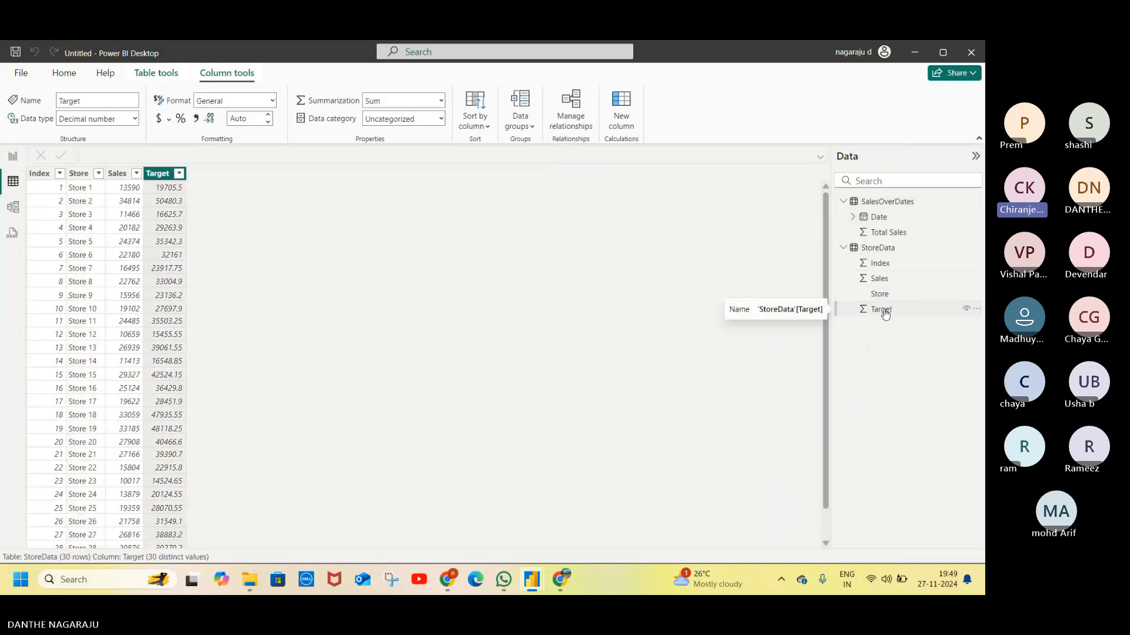
left_click(879, 248)
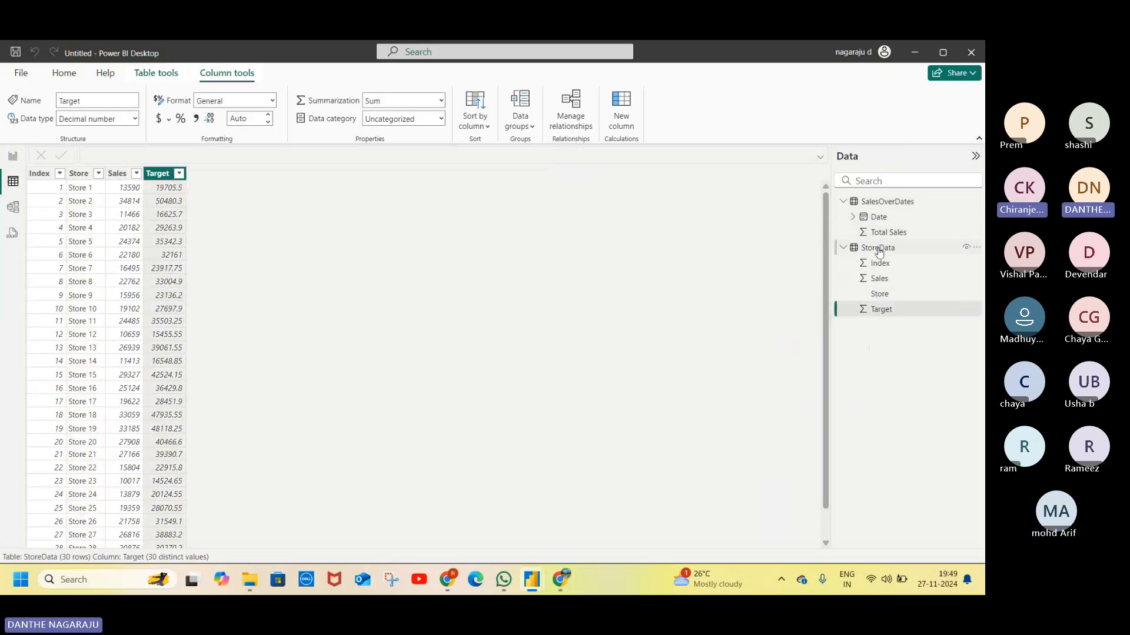
left_click(843, 247)
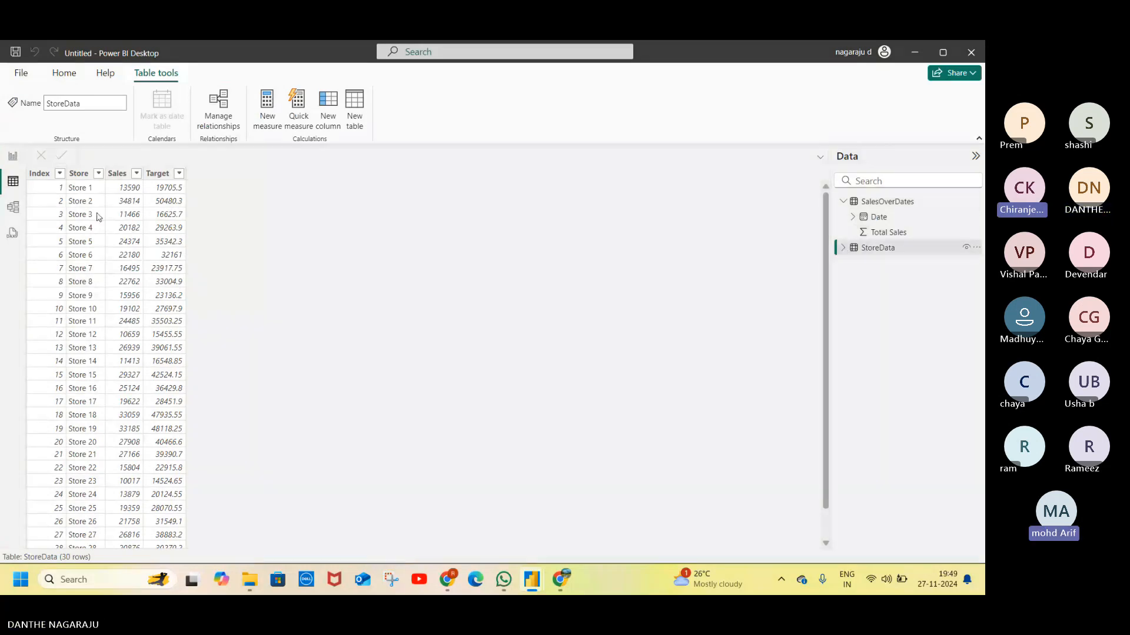
Step: Look at the two table cards in Model view and the sample query in DAX query view, dismissing its introduction
left_click(13, 207)
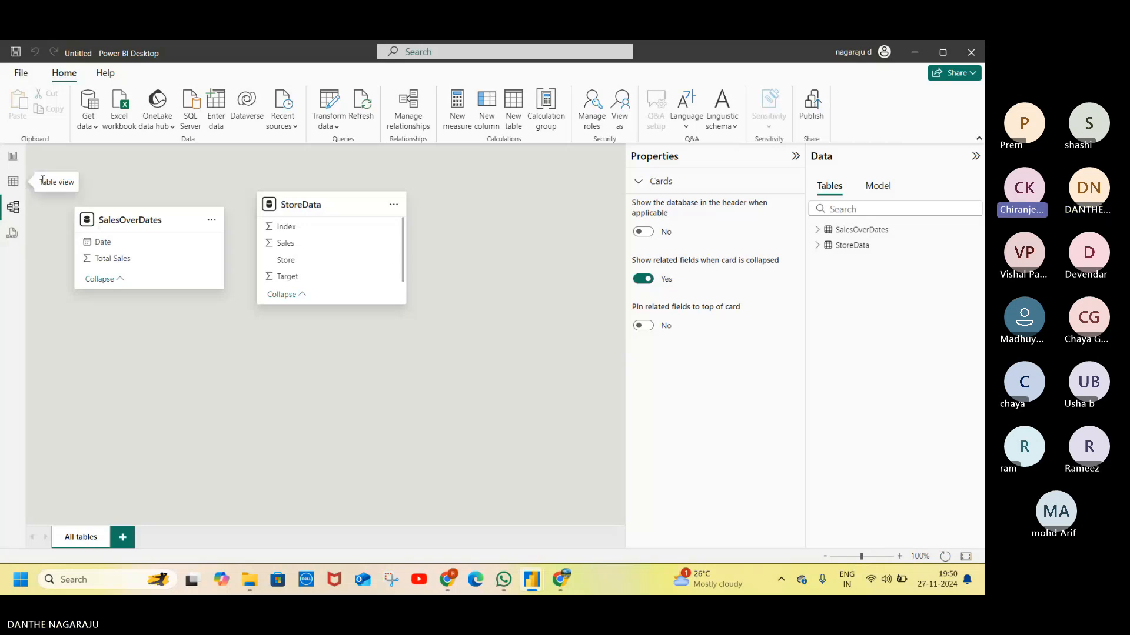
left_click(14, 234)
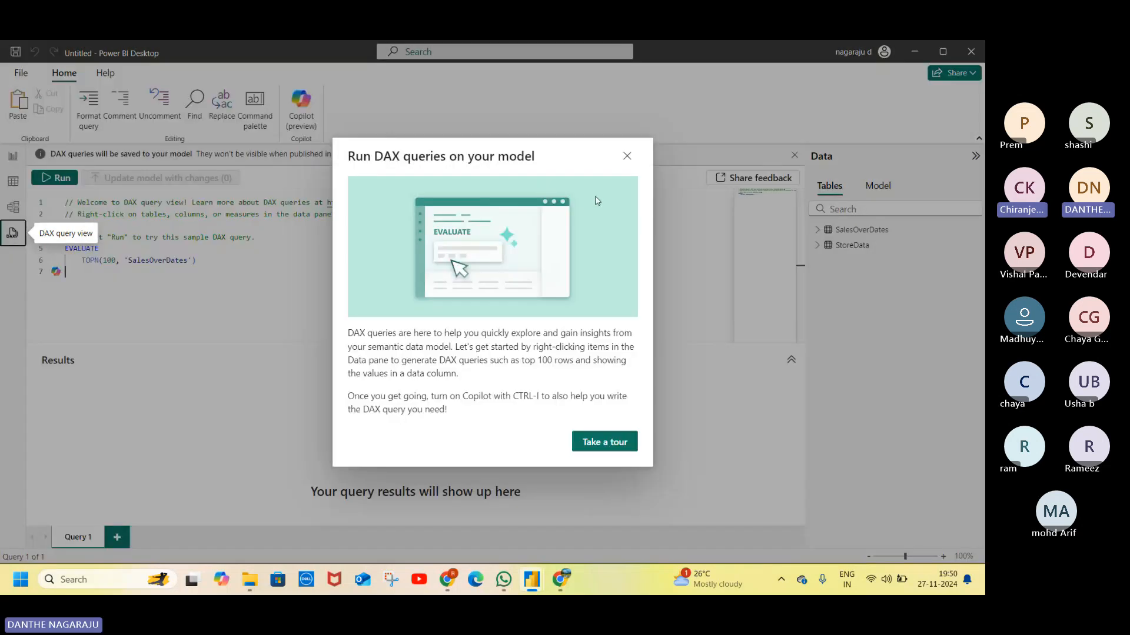
left_click(627, 158)
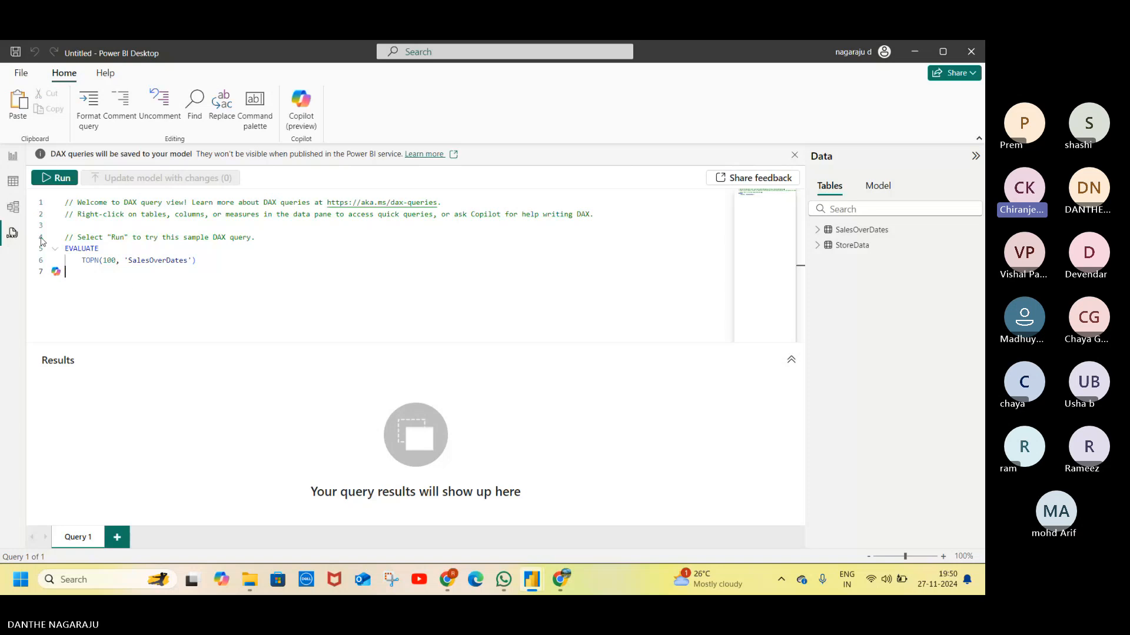
Step: Return to Report view, show the filter area, and expand the StoreData and SalesOverDates fields
left_click(14, 164)
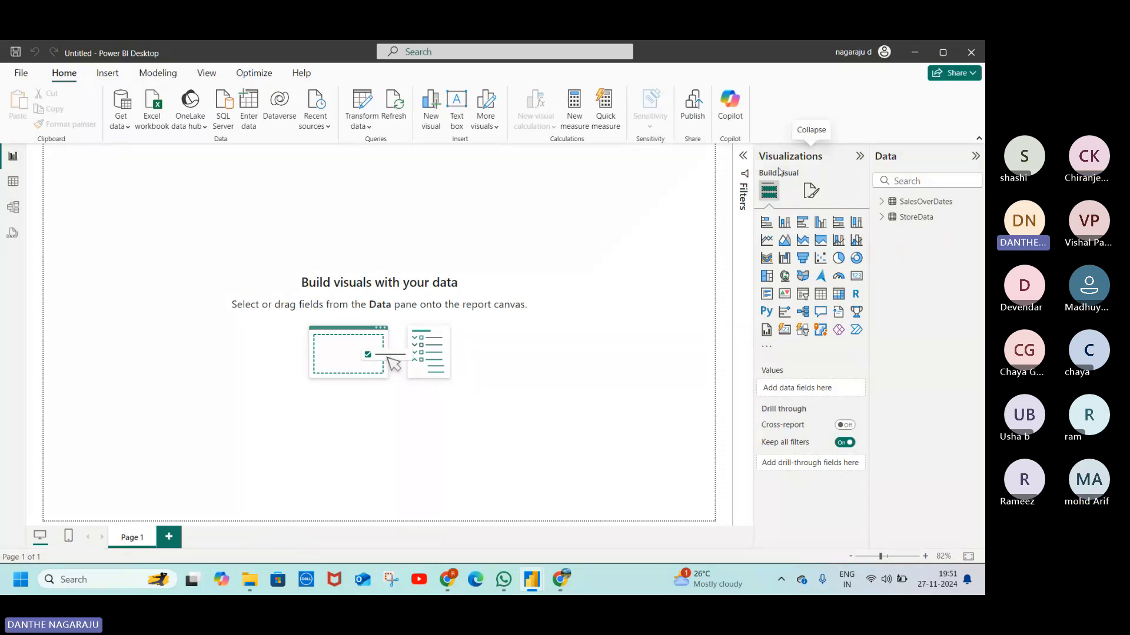
left_click(744, 157)
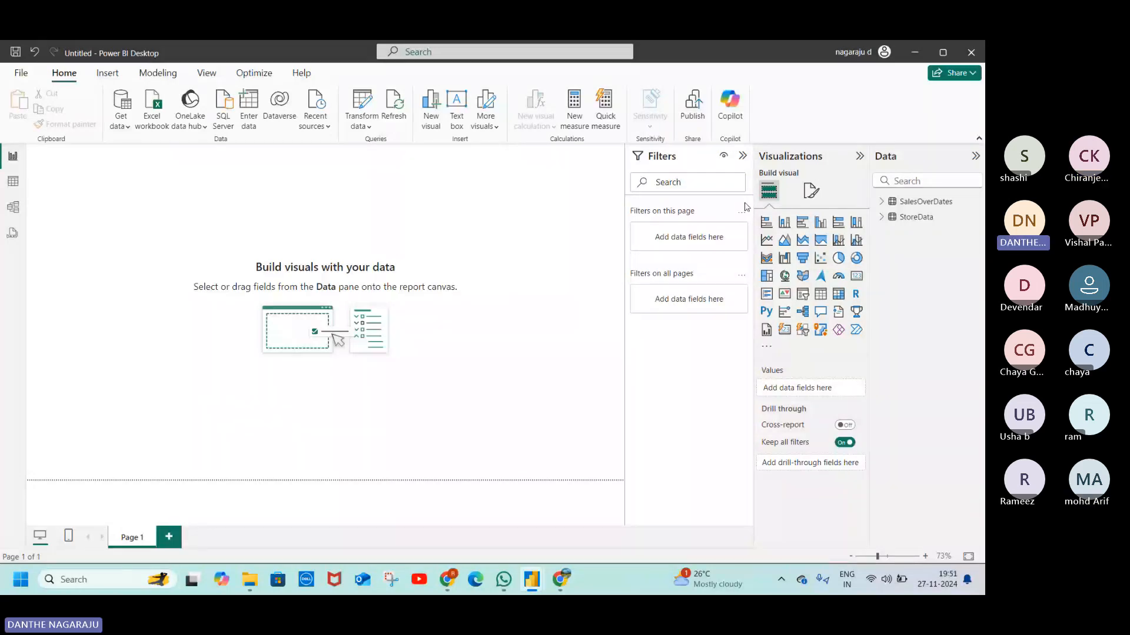
left_click(743, 157)
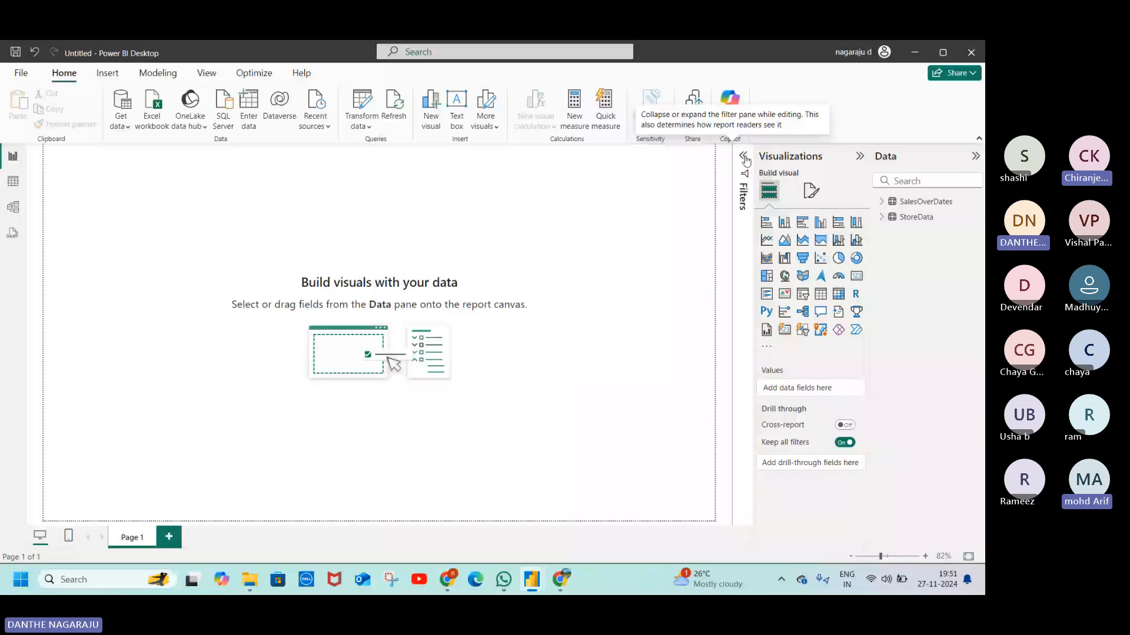
left_click(744, 158)
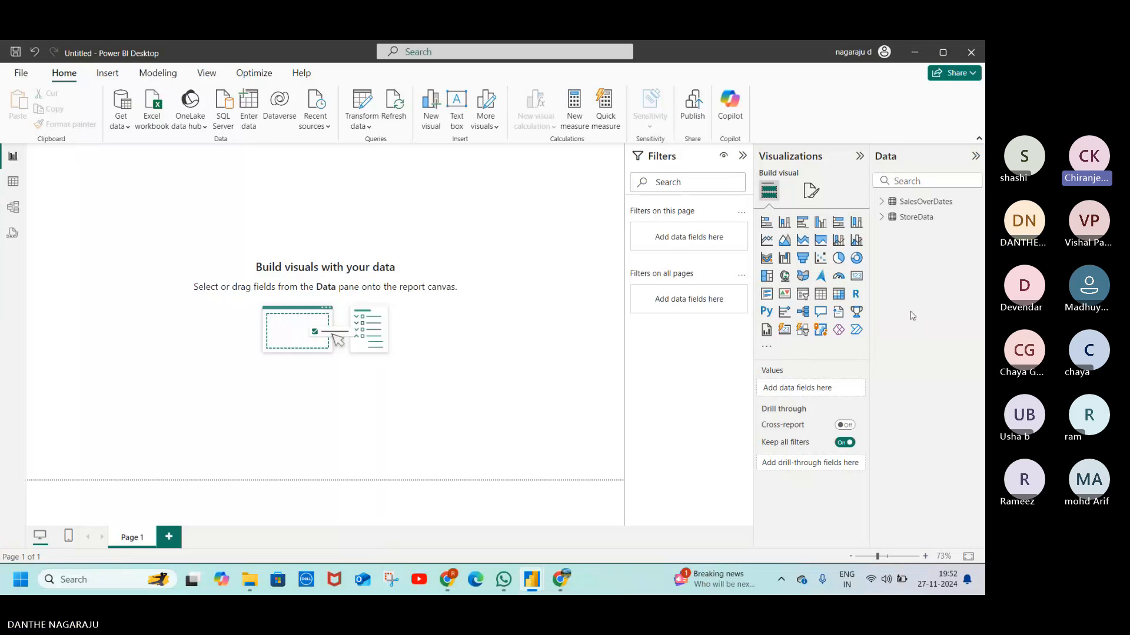
left_click(882, 217)
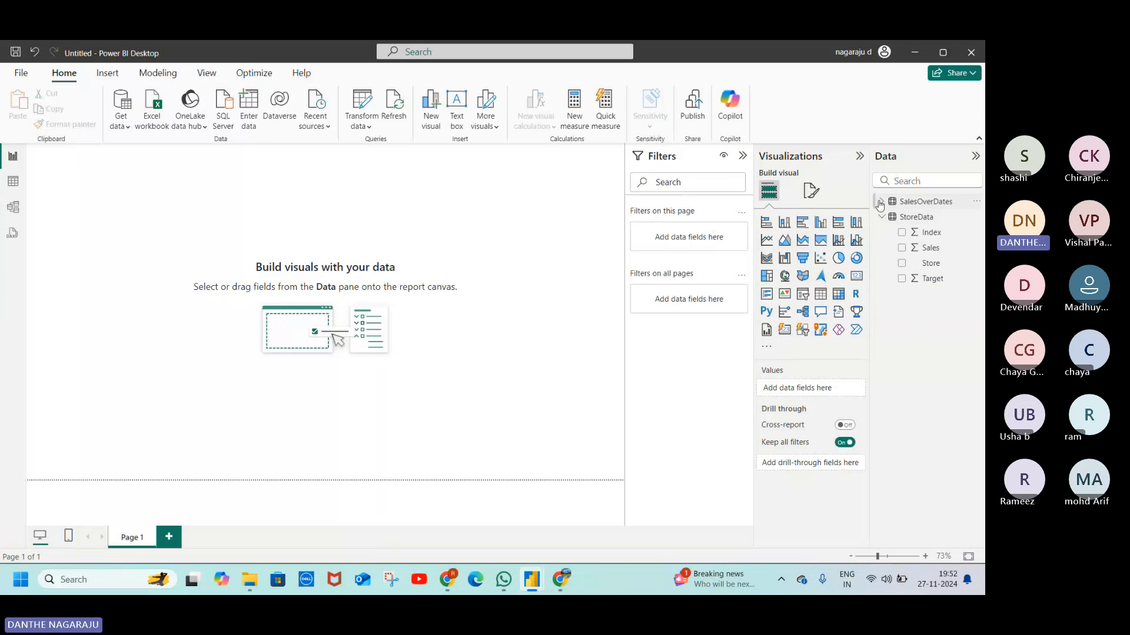
left_click(880, 203)
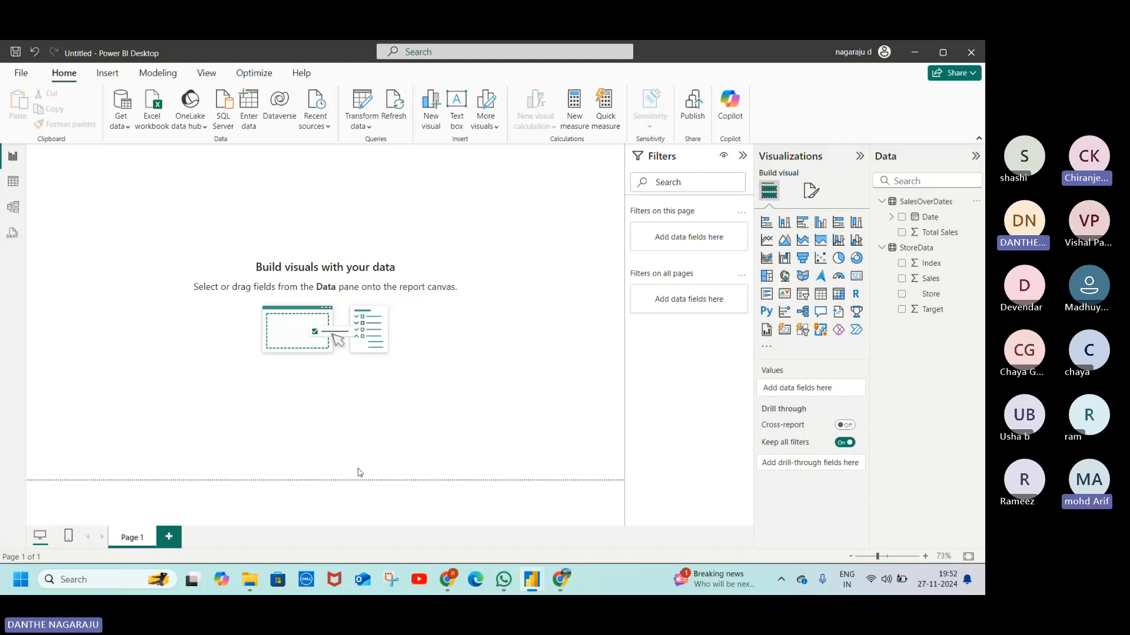
Step: Switch to File Explorer and open the Client Requirements for Sales Trend Report PDF from the Salestrend folder to review the page designs
mouse_move(249, 580)
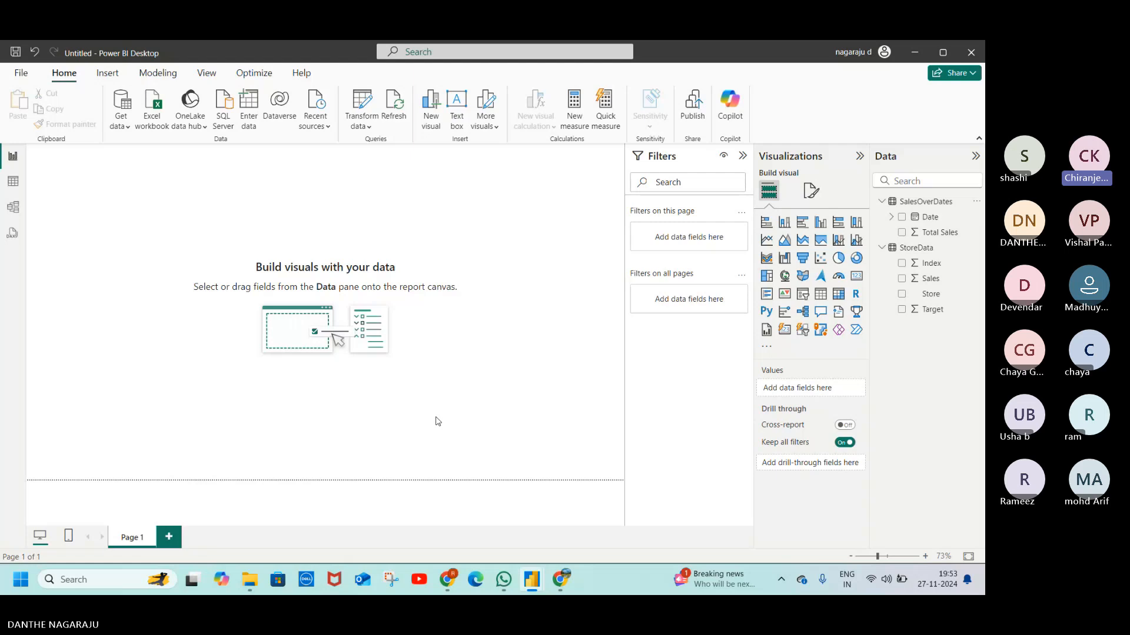
left_click(251, 580)
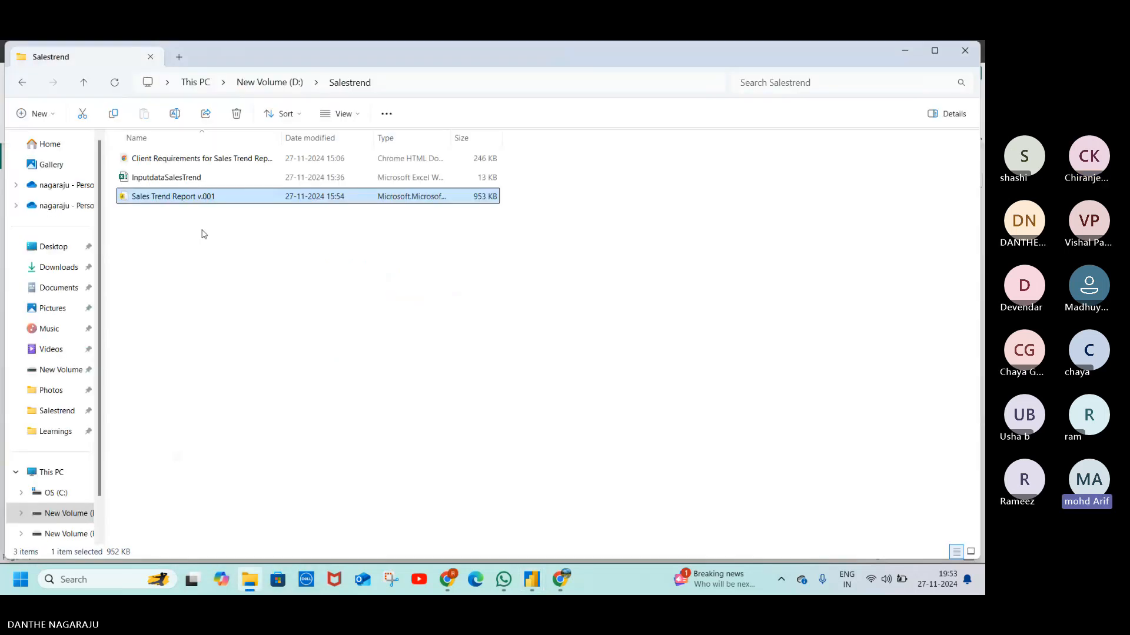
double_click(191, 159)
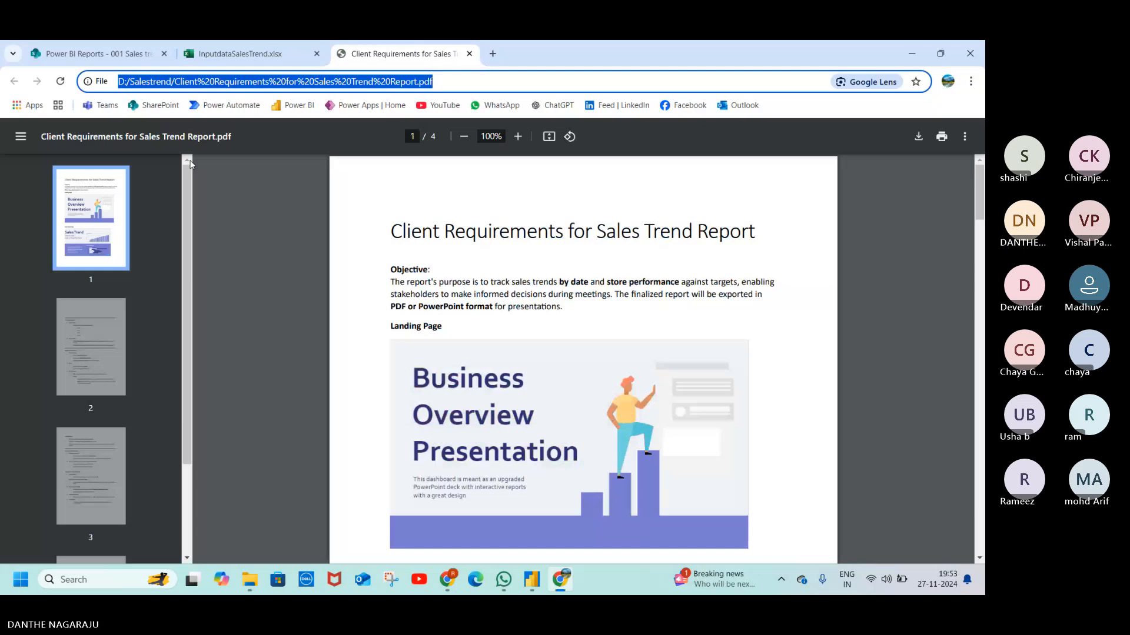
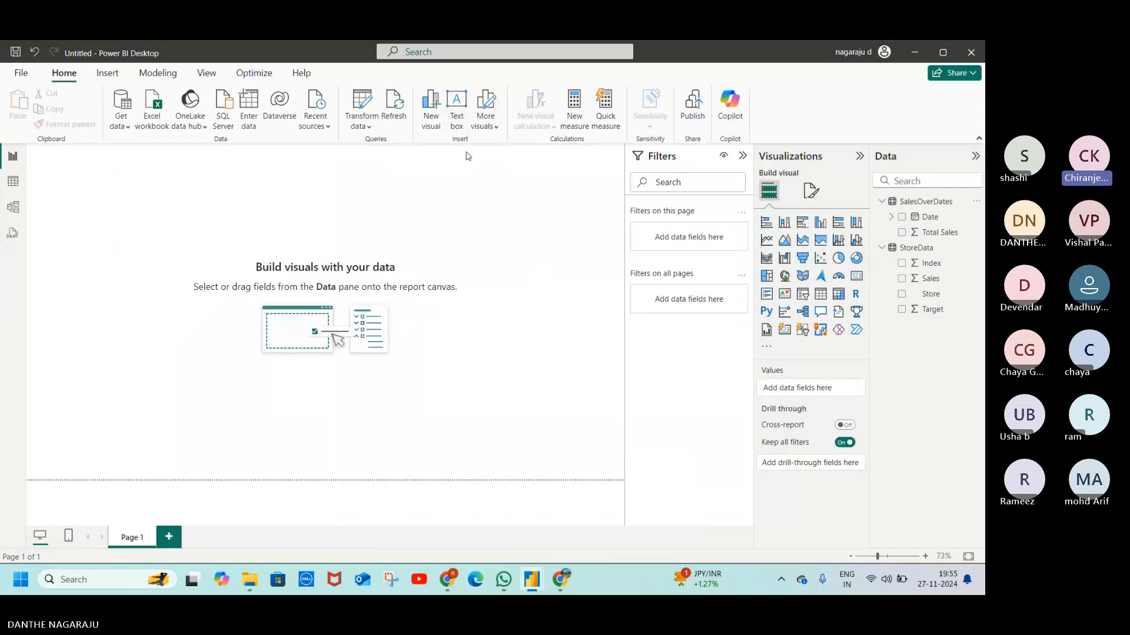
Step: Insert a text box on Page 1 of the Power BI report containing the text "Sales trend"
left_click(457, 101)
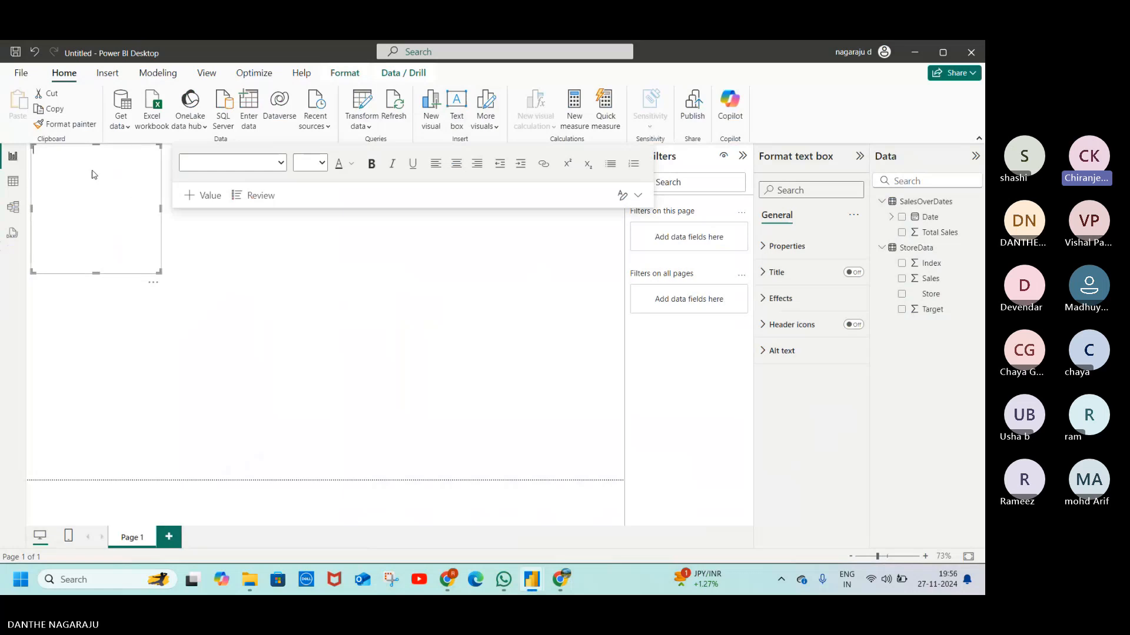
left_click(91, 174)
type("Sale")
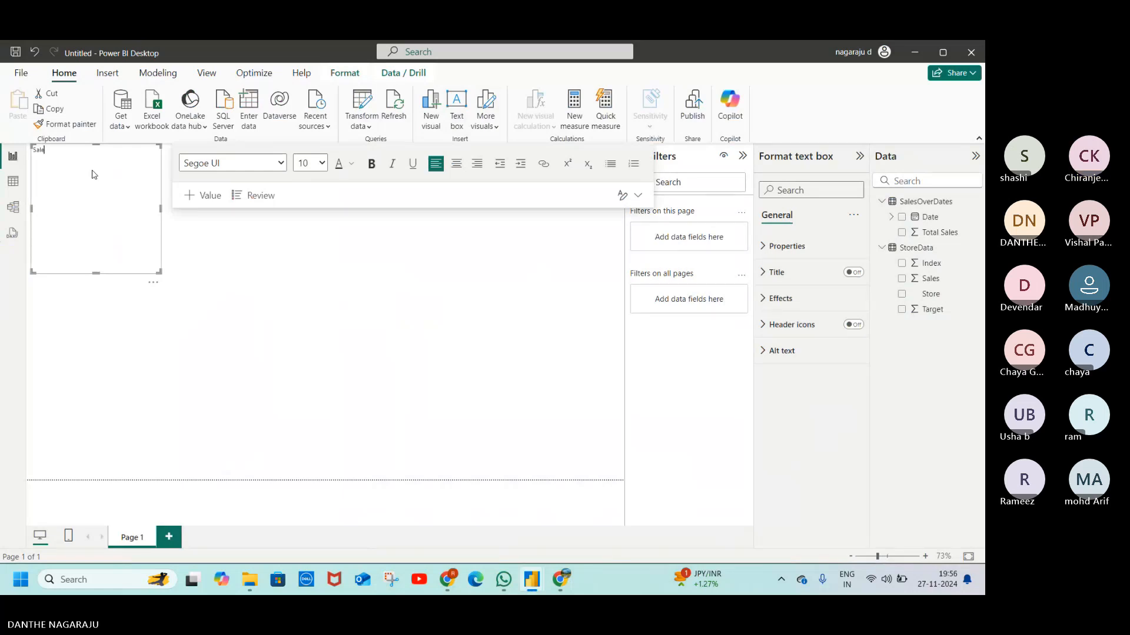
type("s trend")
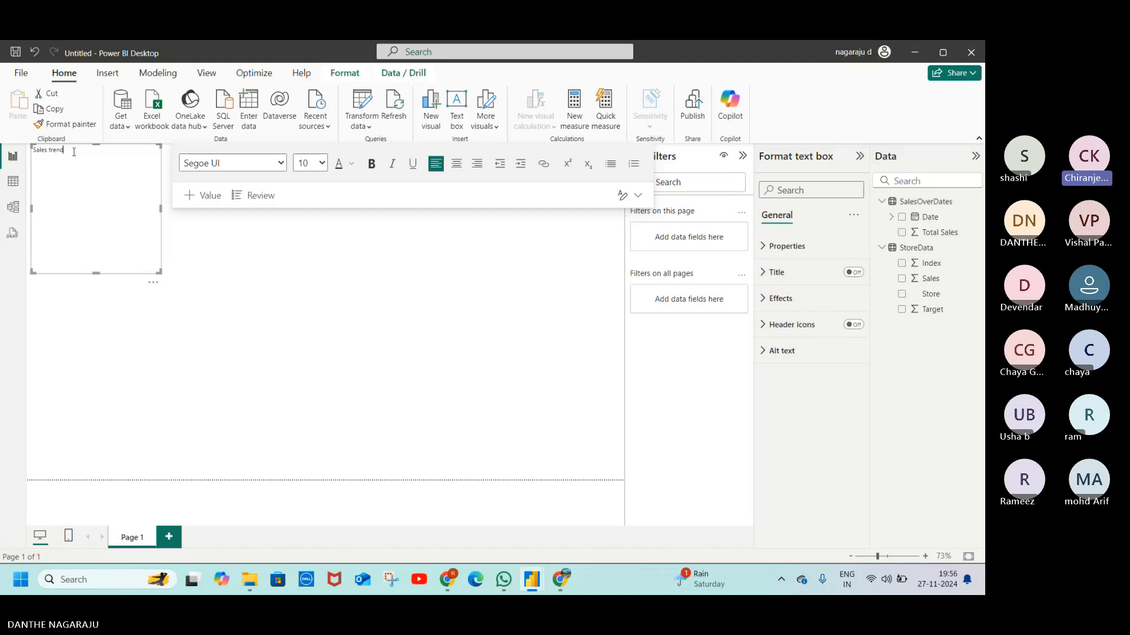
Step: Set the font size of the "Sales trend" heading to 40
left_click_drag(74, 151, 33, 152)
left_click(323, 163)
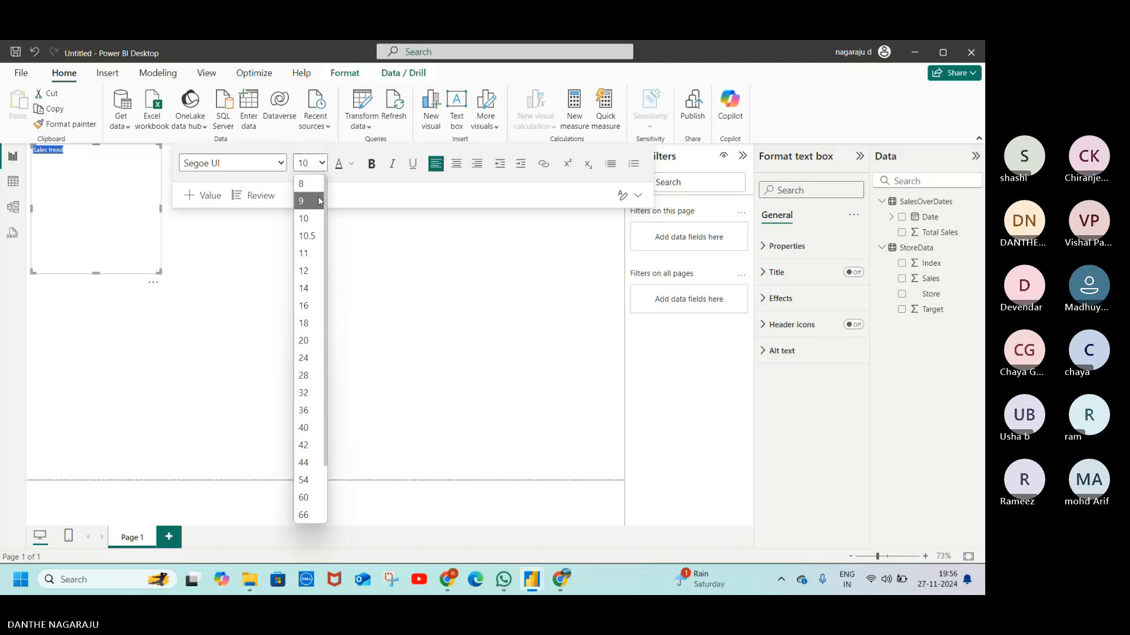
left_click(311, 358)
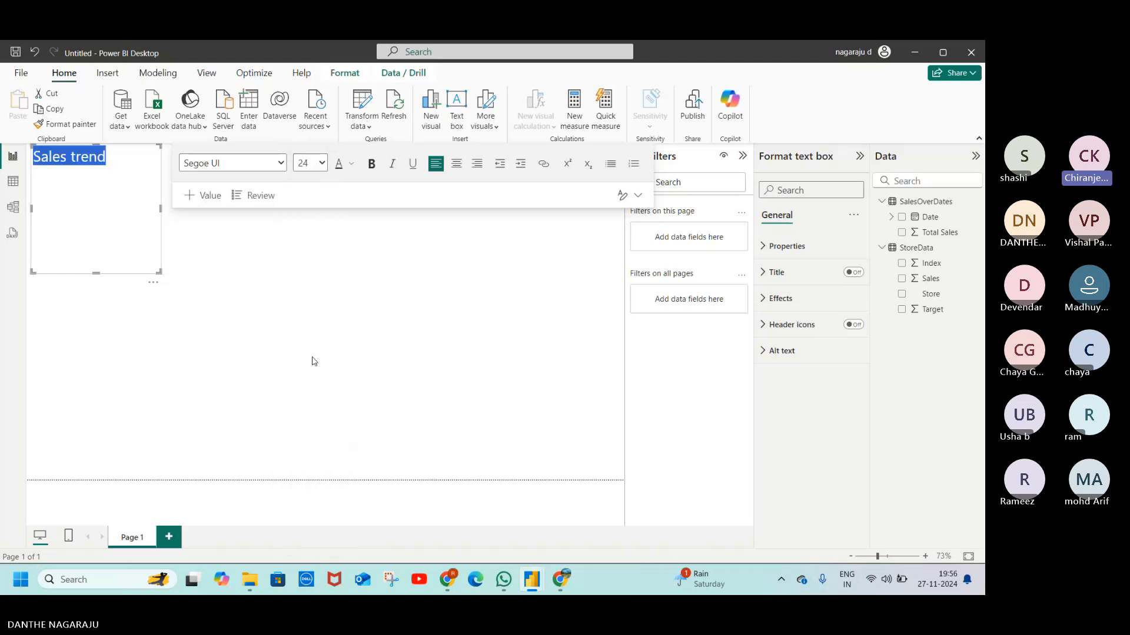
left_click(322, 165)
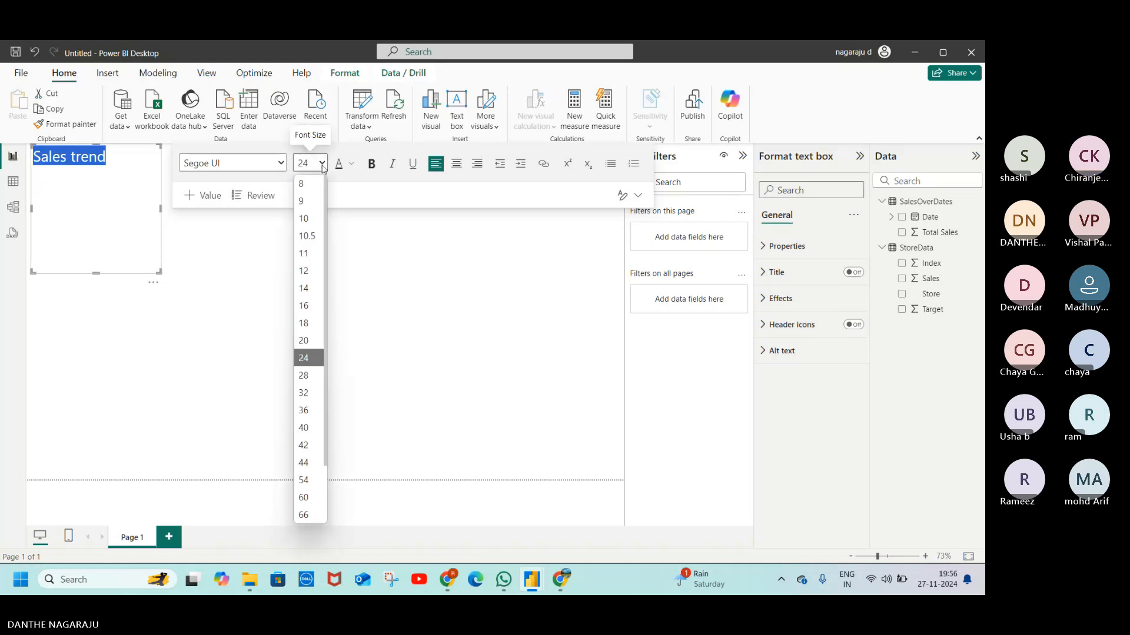
left_click(311, 429)
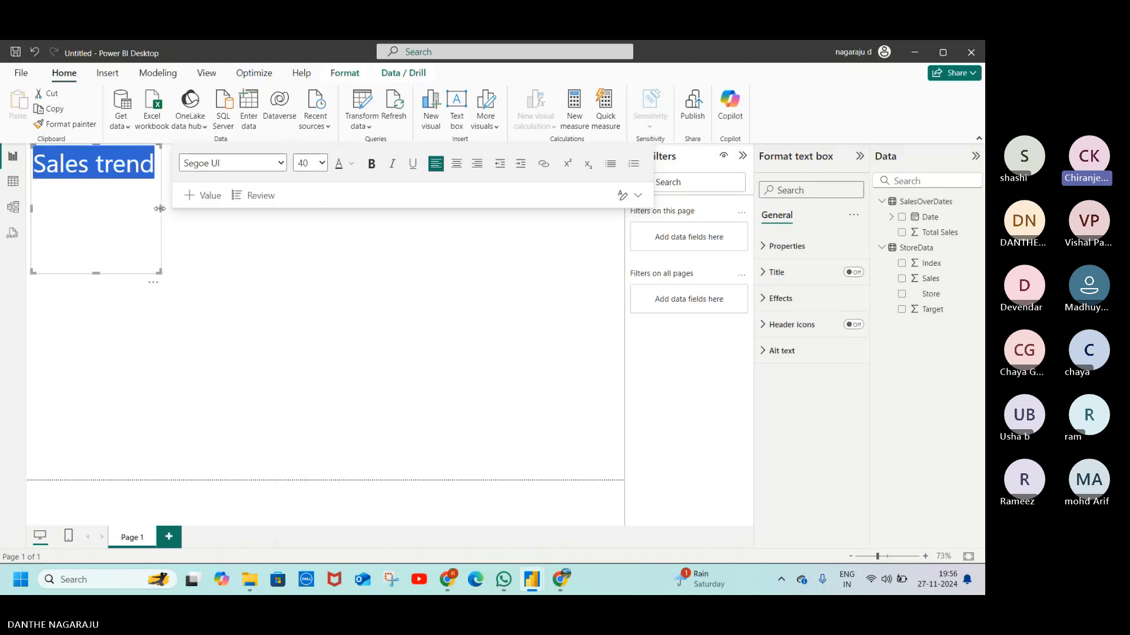
Step: Widen the text box to about twice its width and capitalise the second word so the heading reads "Sales Trend"
left_click_drag(160, 208, 302, 227)
left_click(155, 184)
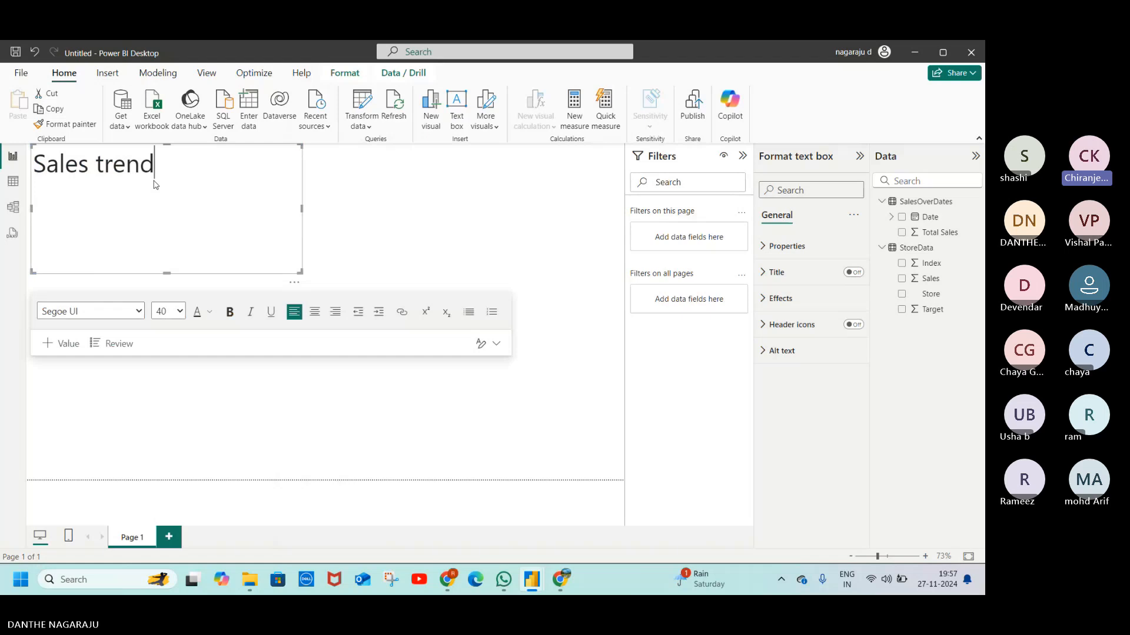
left_click(105, 166)
key("BackSpace")
type("T")
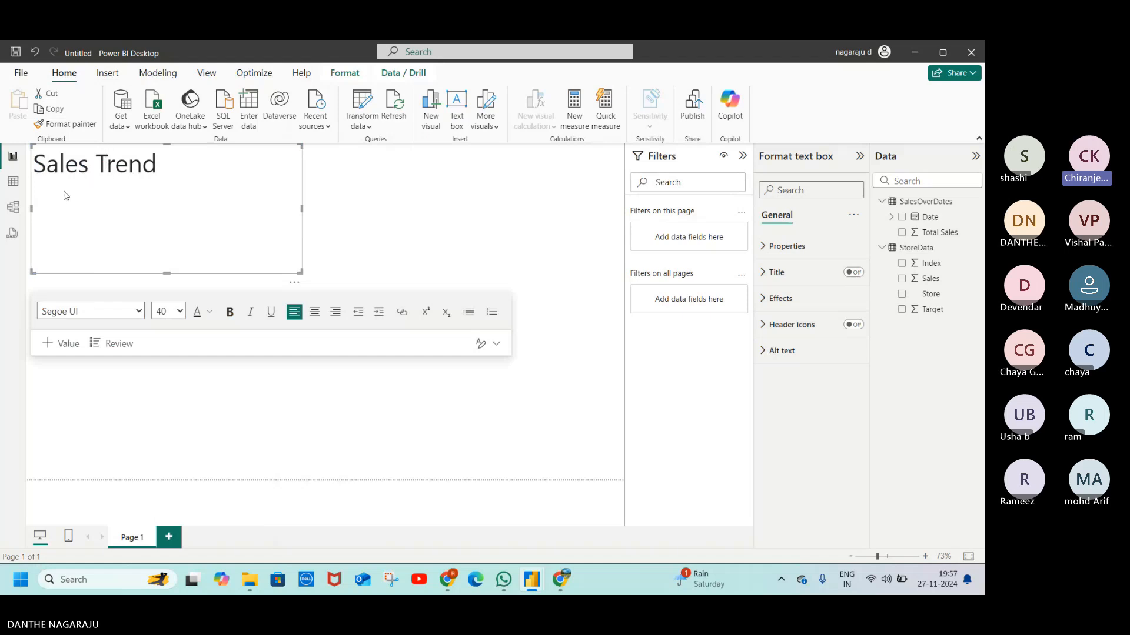
Step: Check the subtitles in the requirements PDF and add a second line reading "Sales by Date" under the Sales Trend heading
left_click(173, 165)
key("Return")
key("alt+Tab")
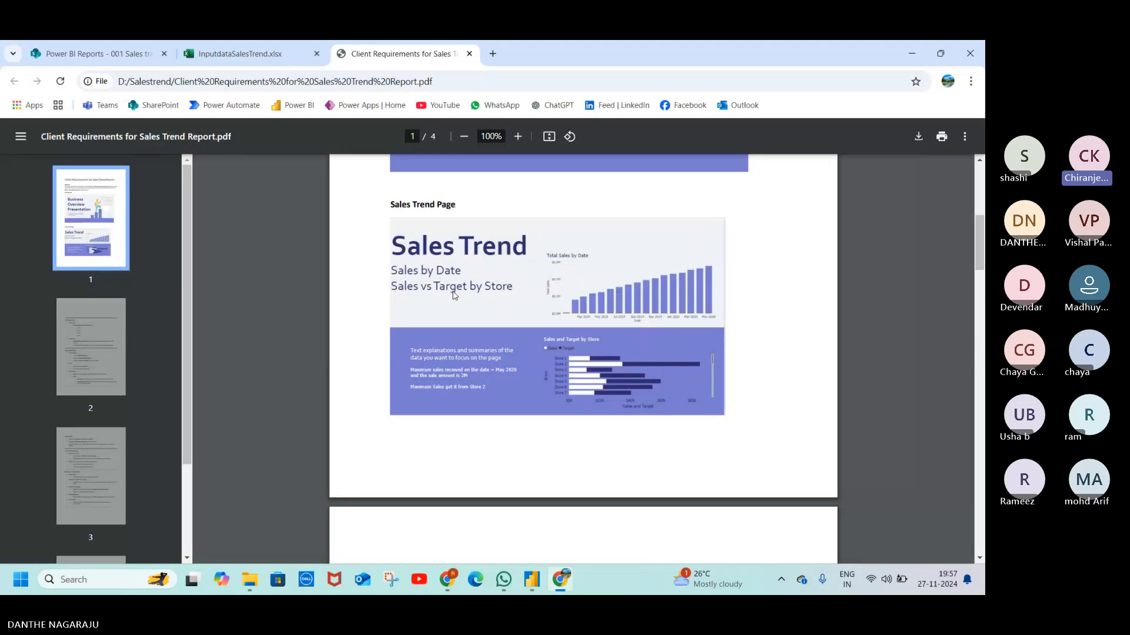
key("alt+Tab")
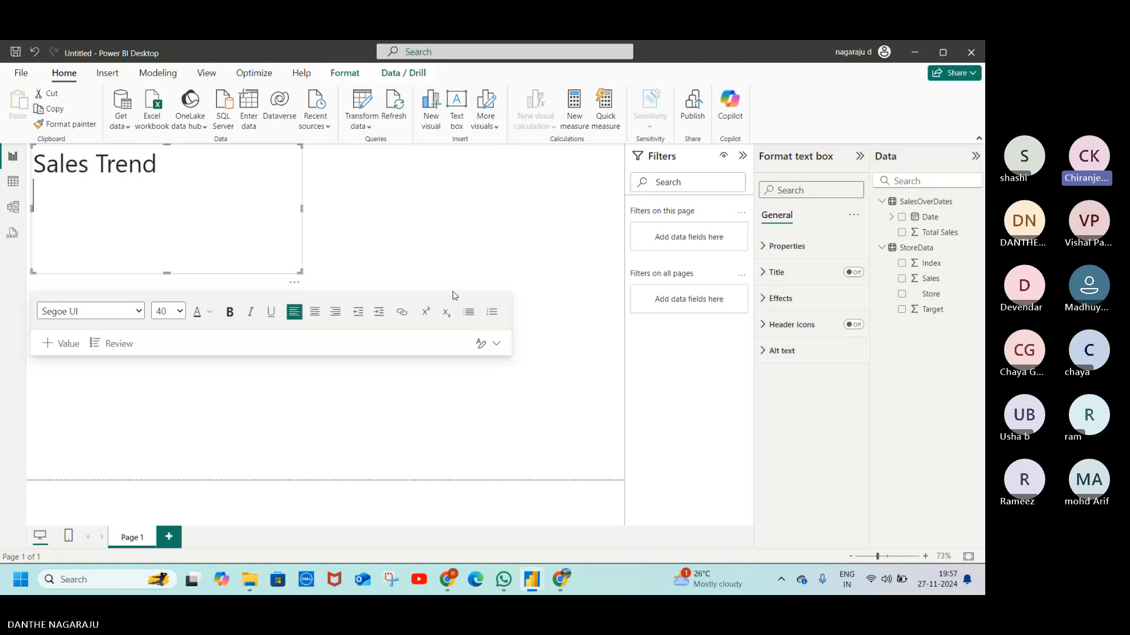
type("Sales b")
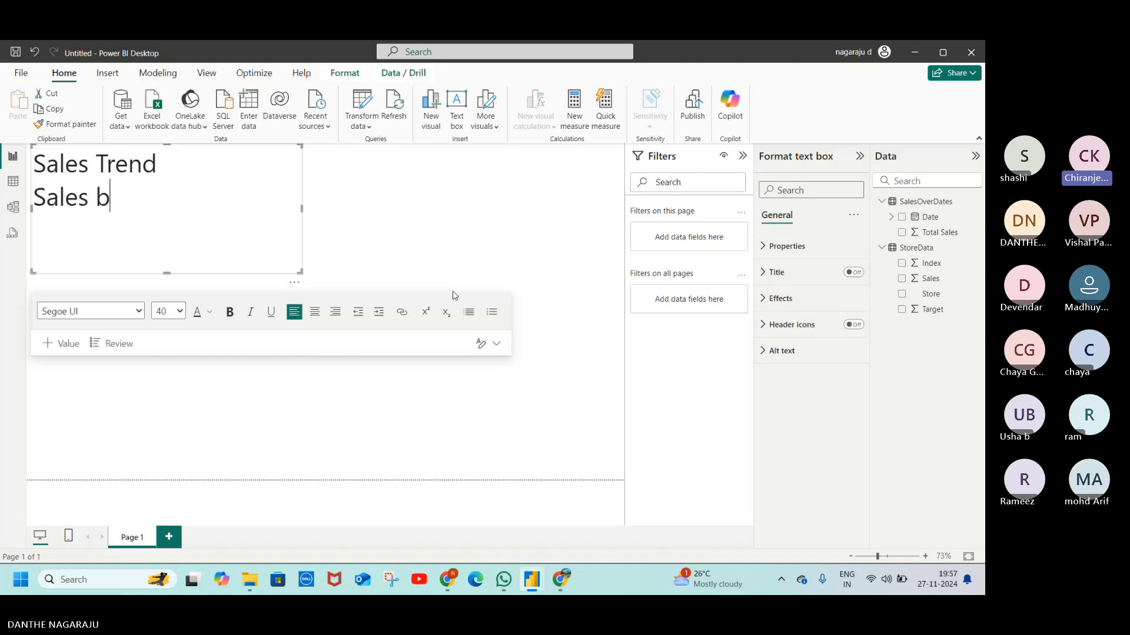
type("y Date")
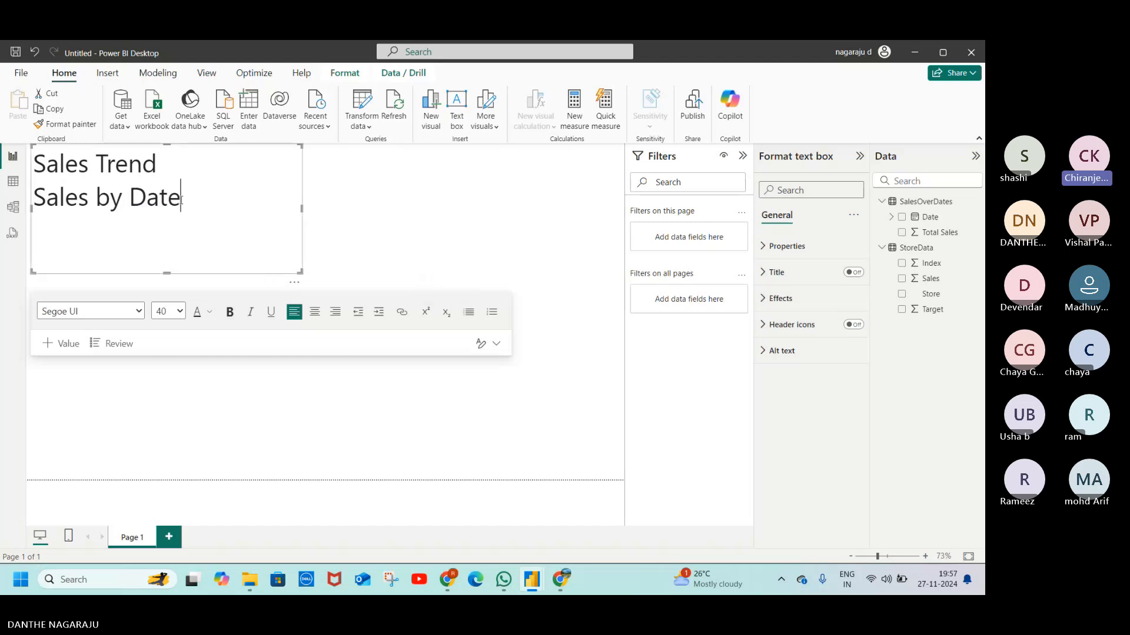
Step: Set the font size of the "Sales by Date" line to 24
left_click_drag(181, 200, 32, 203)
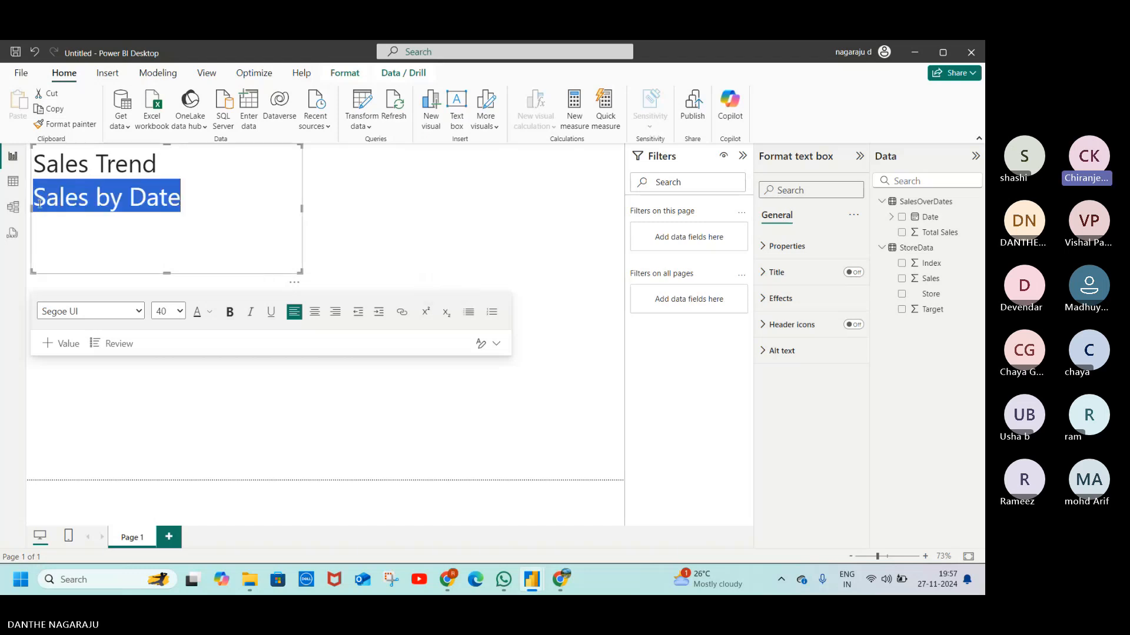
left_click(179, 311)
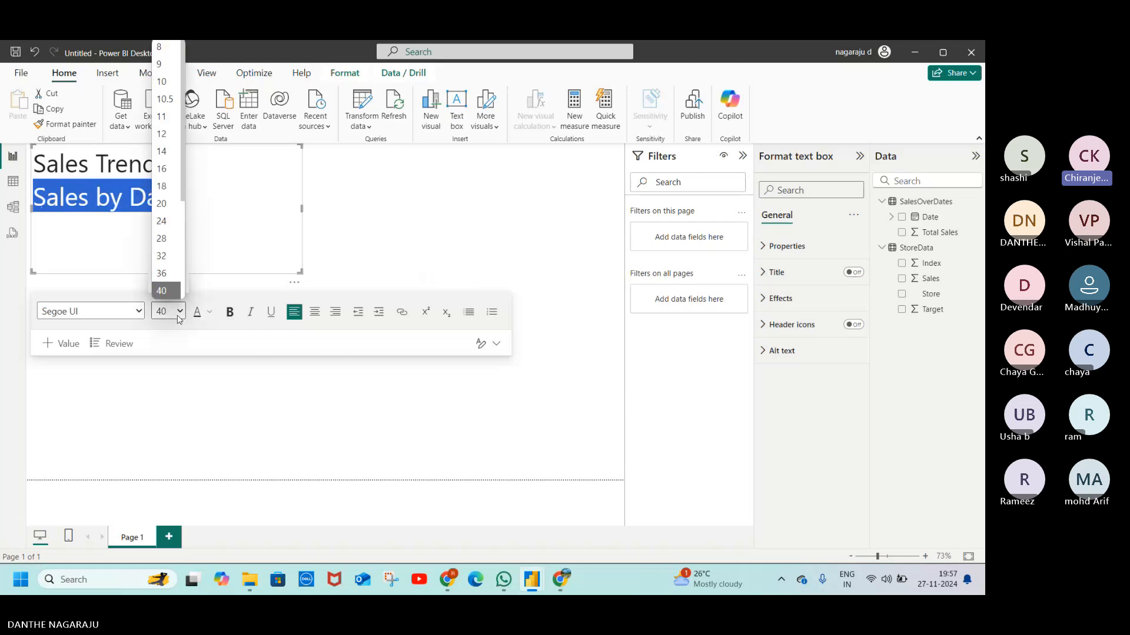
left_click(171, 226)
left_click(135, 194)
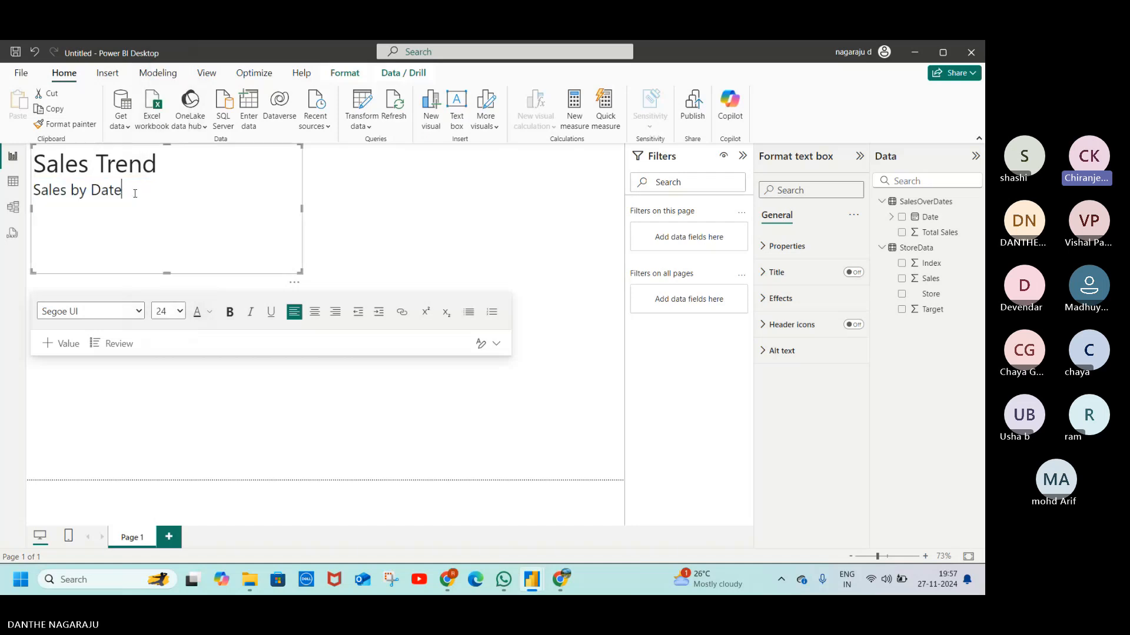
Step: Check the second subtitle in the requirements PDF and add a third line reading "Sales Vs Target by Store" to the text box
key("Return")
key("alt+Tab")
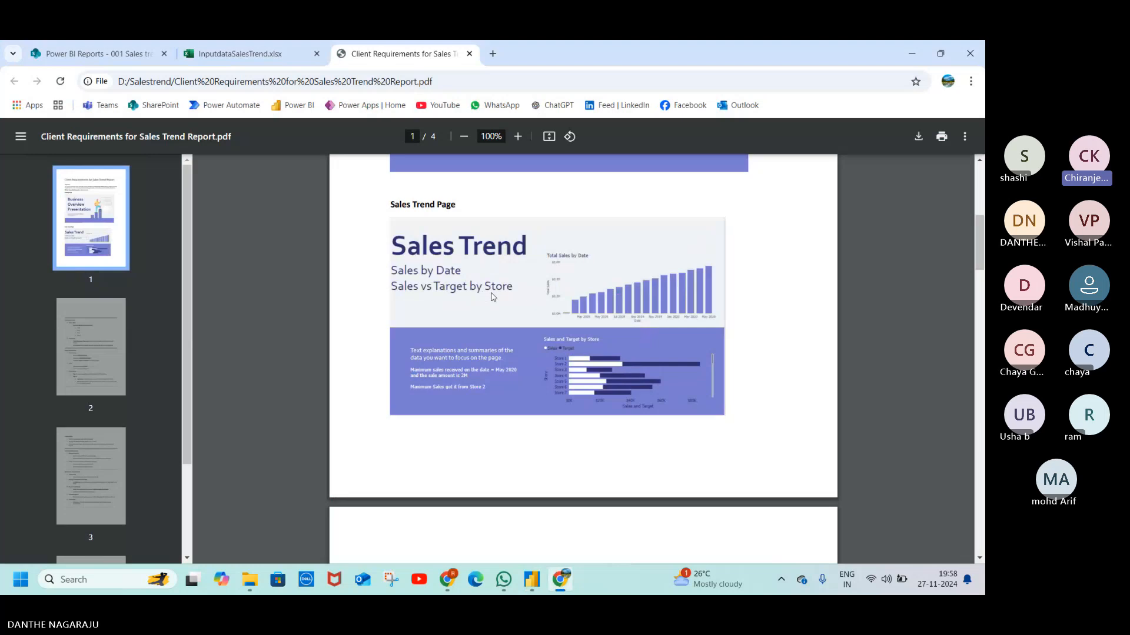
key("alt+Tab")
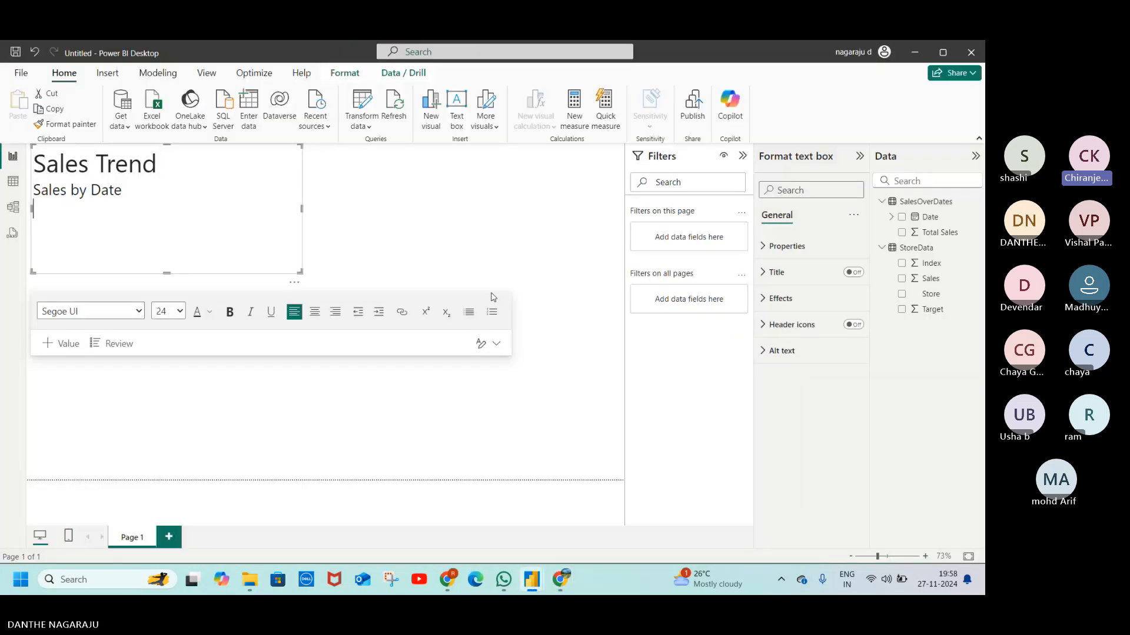
type("Sa")
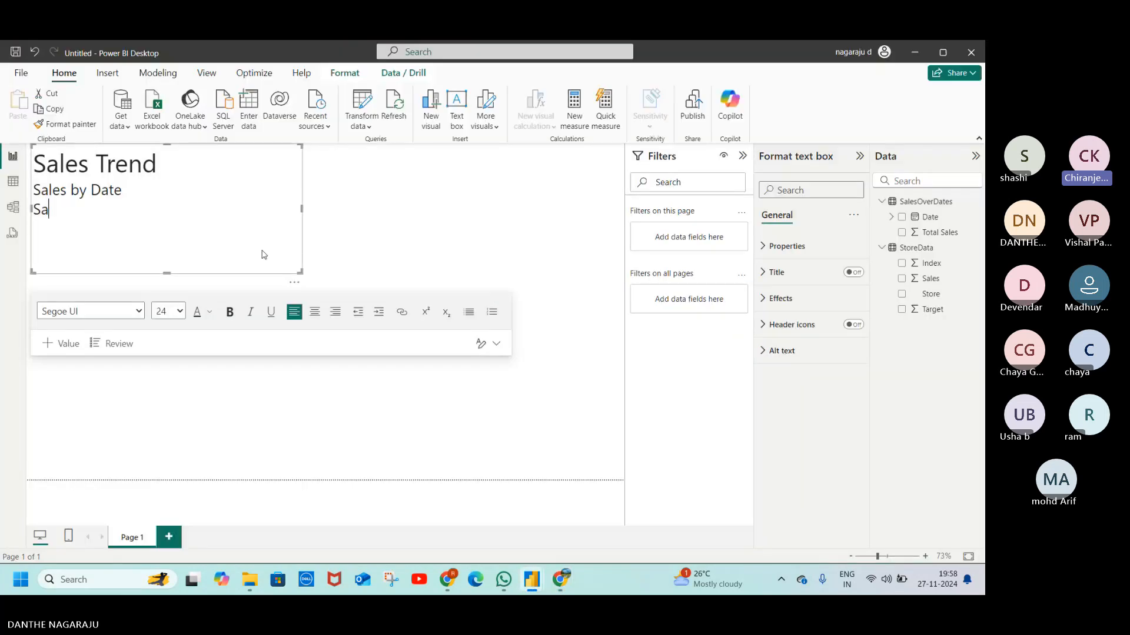
type("lesn")
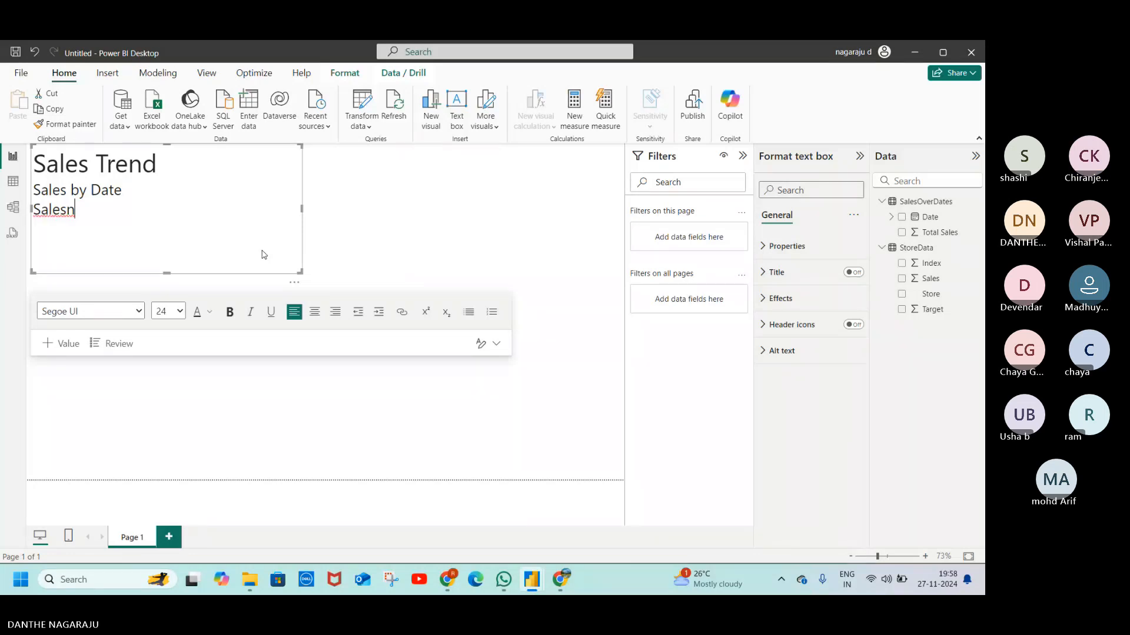
key("BackSpace")
type("Vs ")
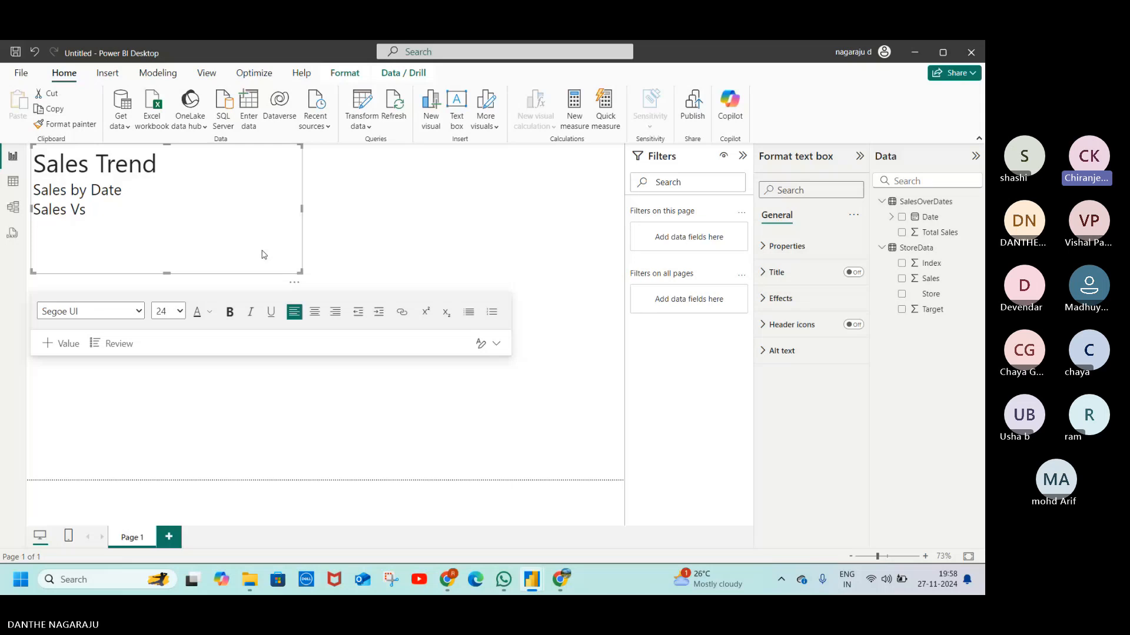
type("Target")
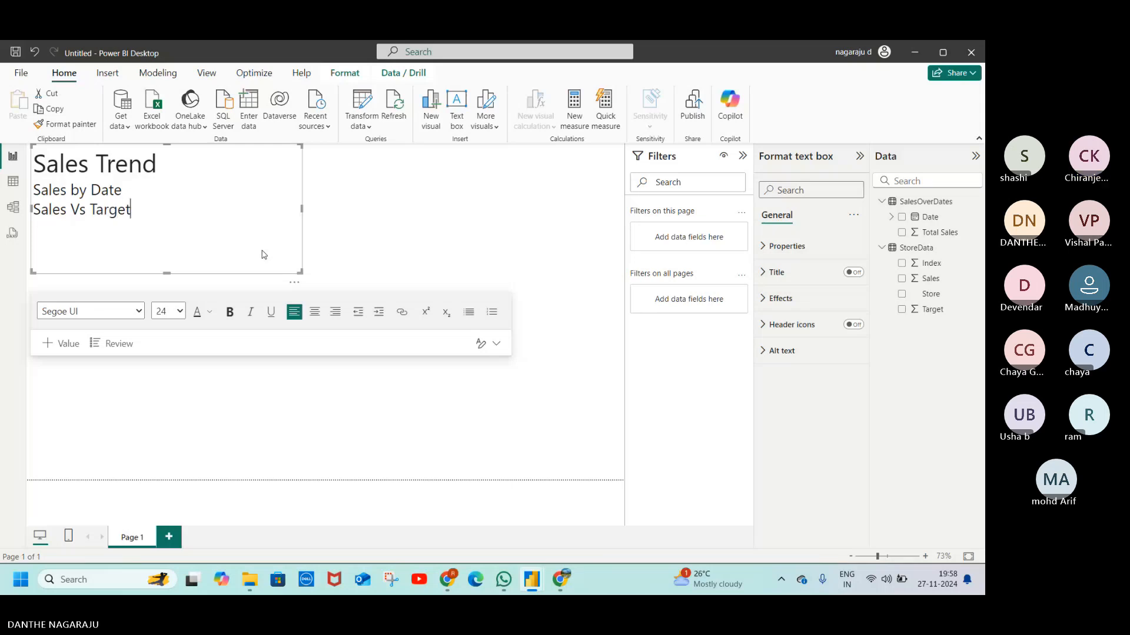
type(" by")
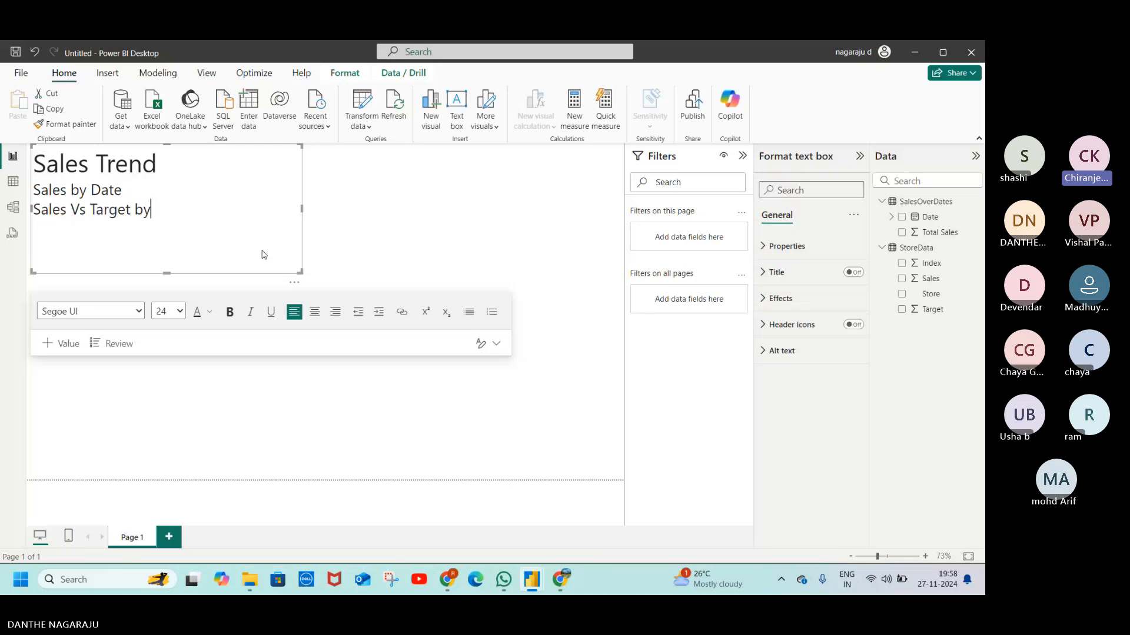
type(" Store")
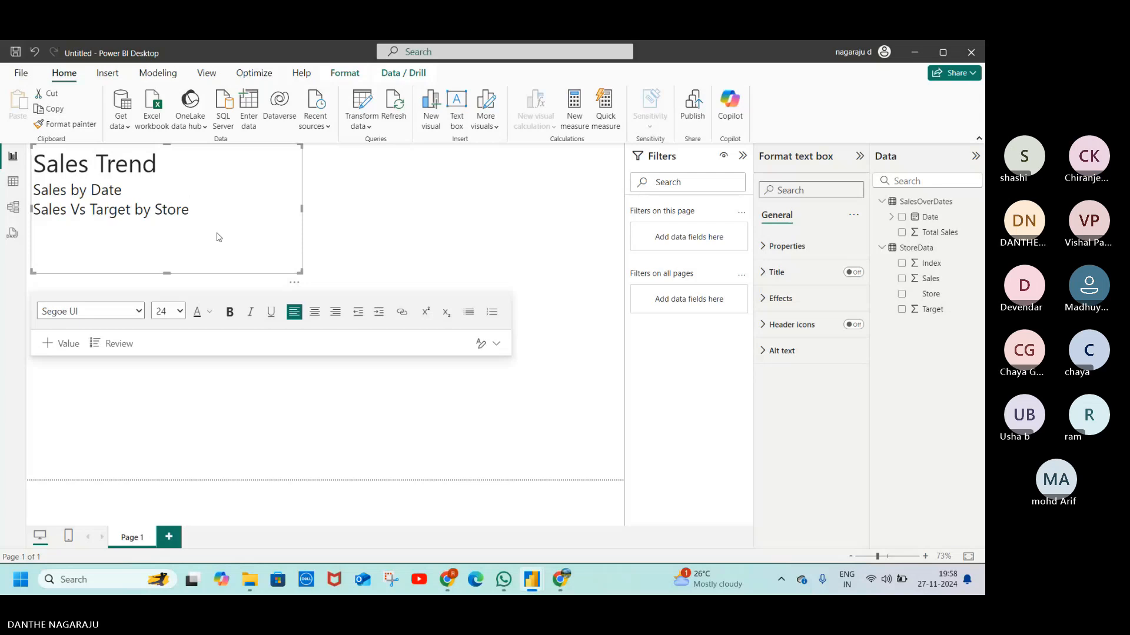
Step: Look up the secondary colour code in the design specifications of the requirements PDF and select it
key("alt+Tab")
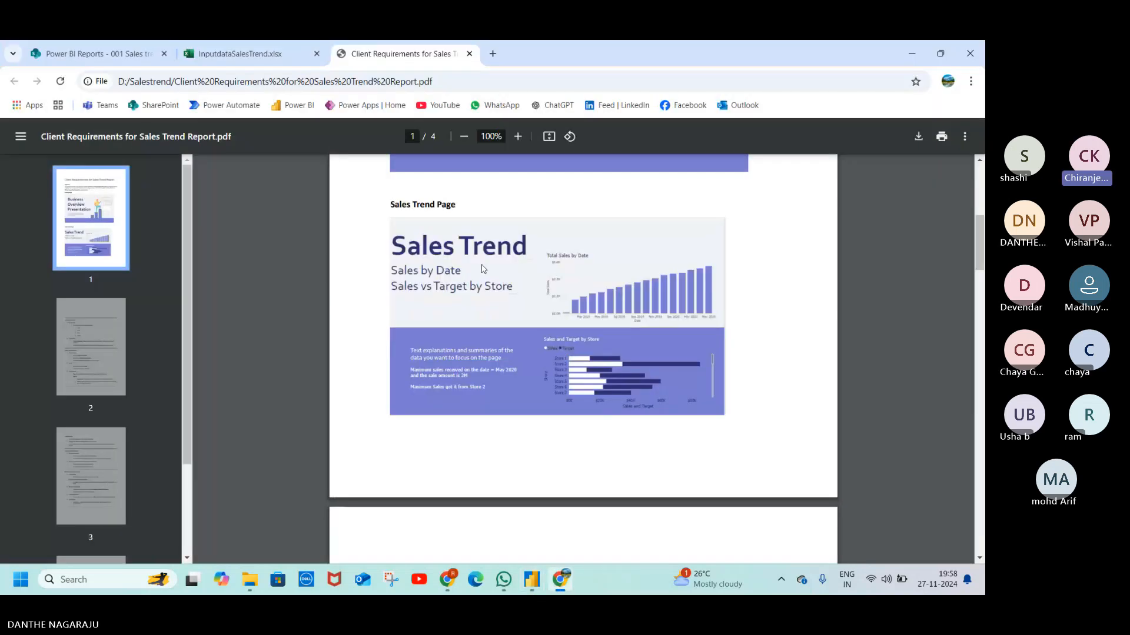
scroll(506, 328, "down", 3)
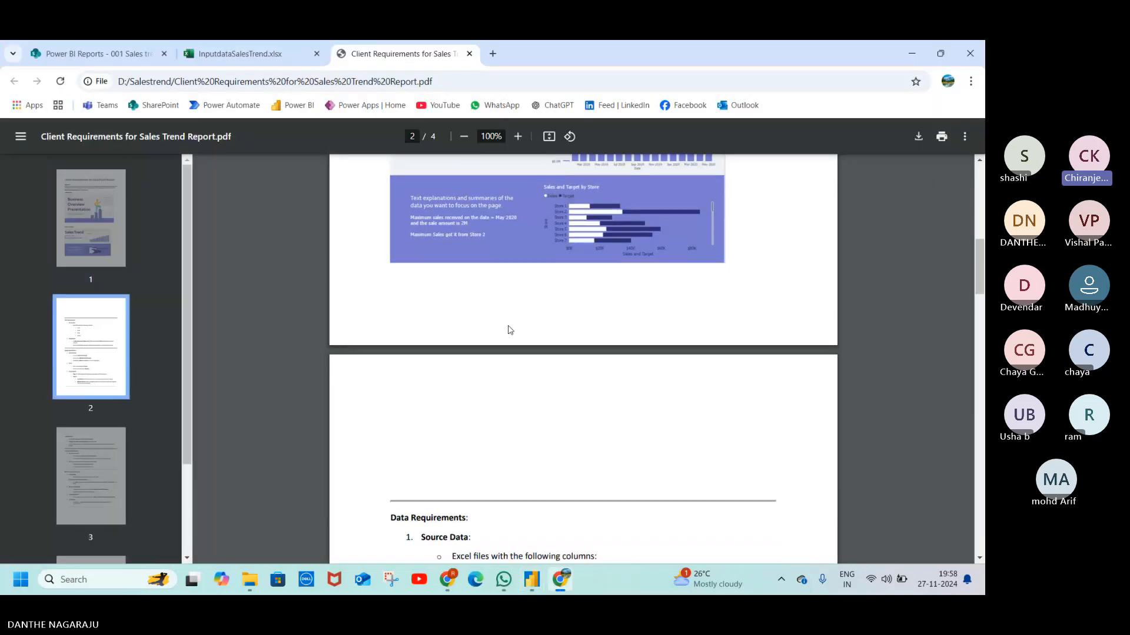
scroll(510, 329, "down", 4)
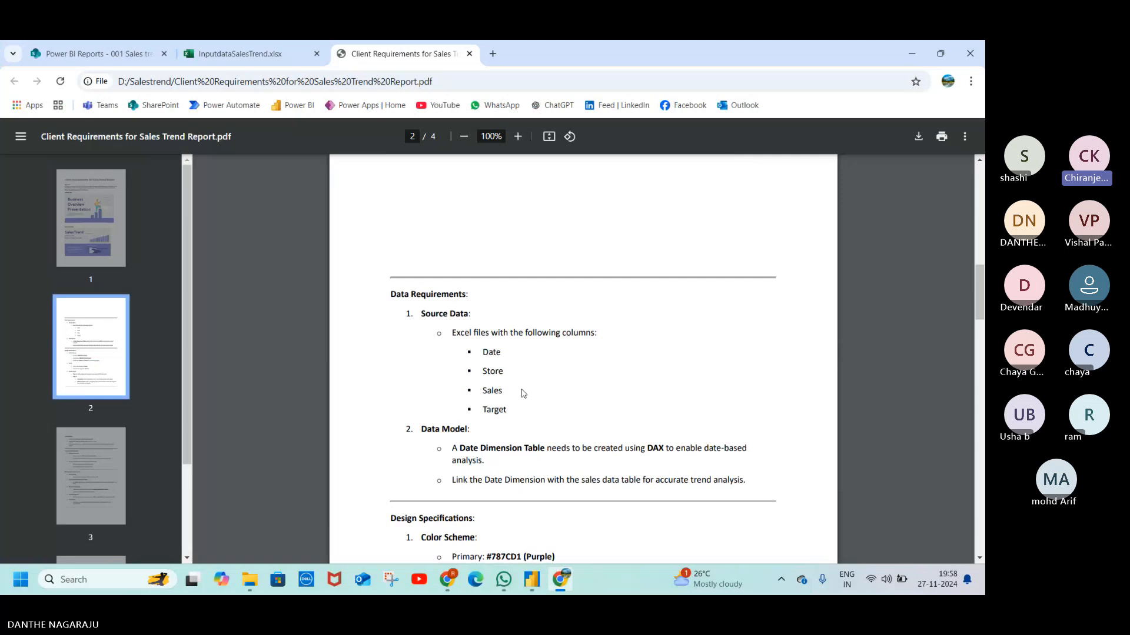
scroll(523, 393, "down", 4)
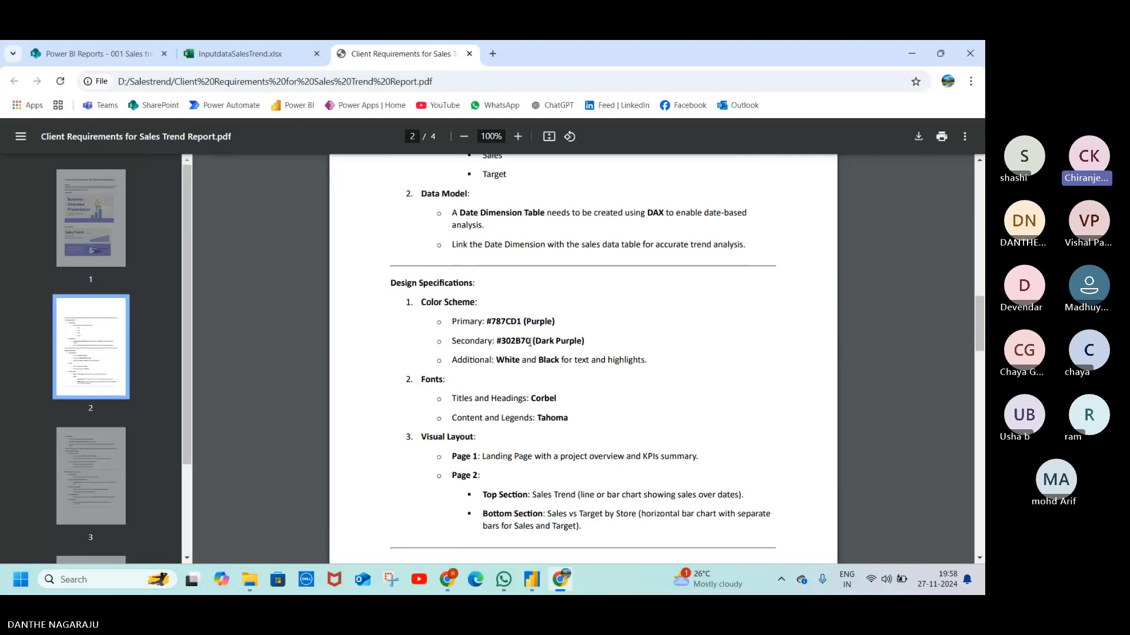
scroll(530, 341, "up", 1)
scroll(529, 341, "up", 2)
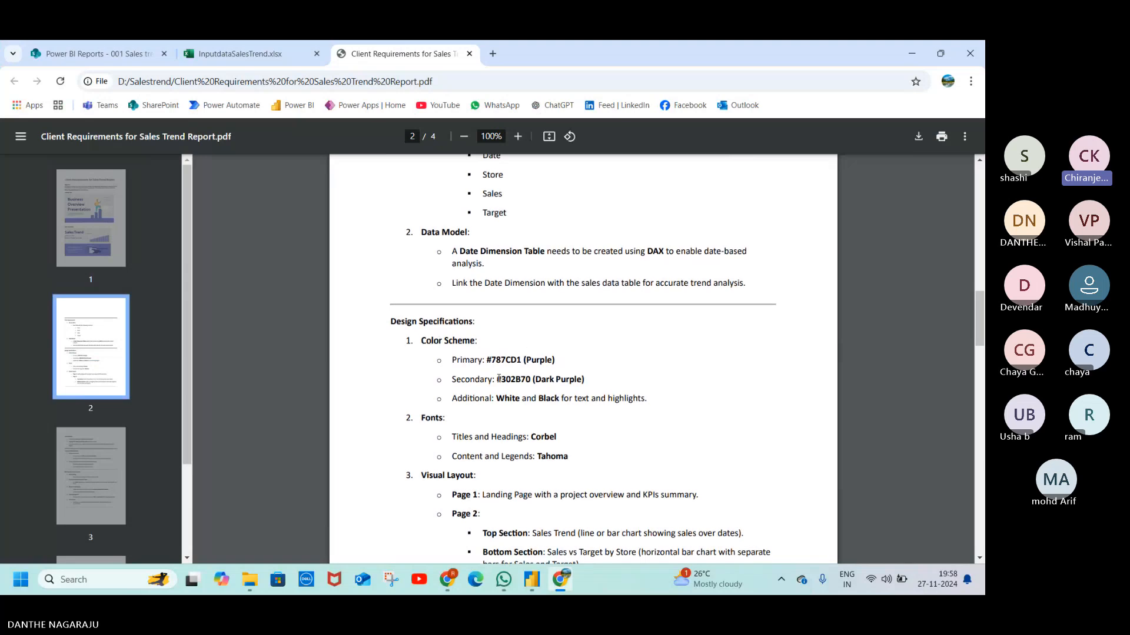
left_click_drag(497, 379, 528, 379)
scroll(528, 379, "up", 5)
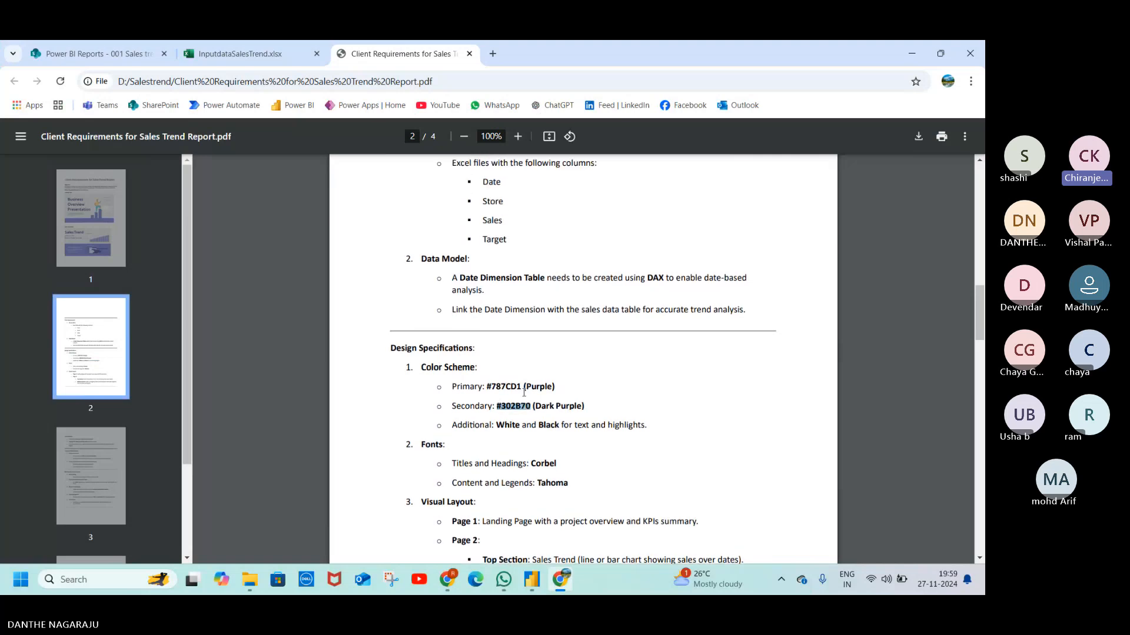
scroll(523, 393, "up", 4)
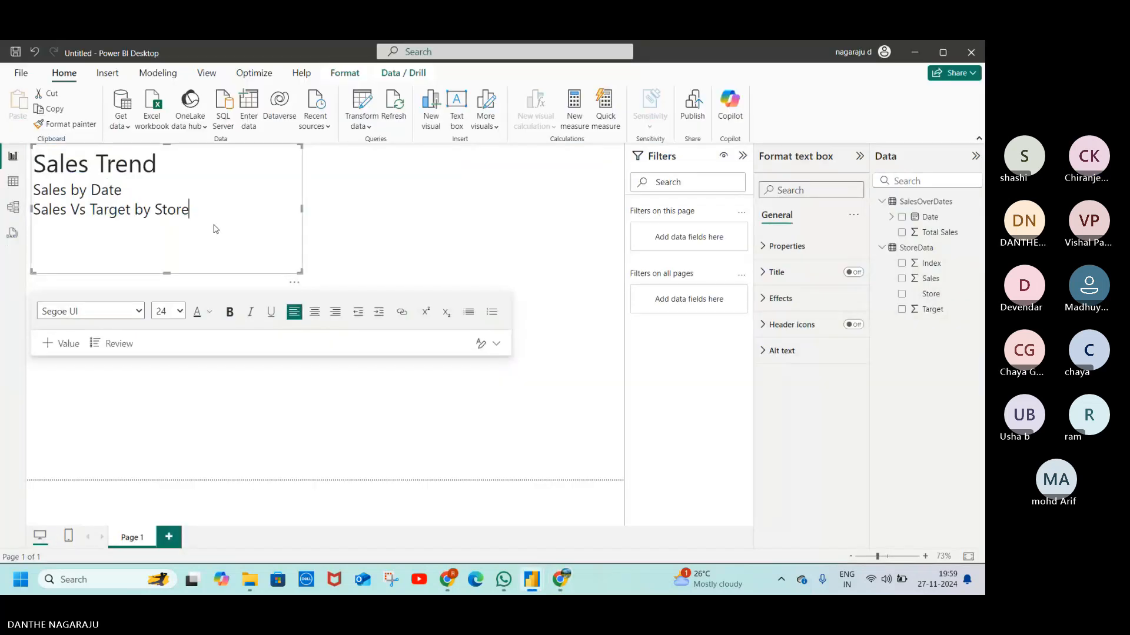
Step: Set the font colour of the "Sales Trend" heading to the custom hex value #302B70
left_click(159, 161)
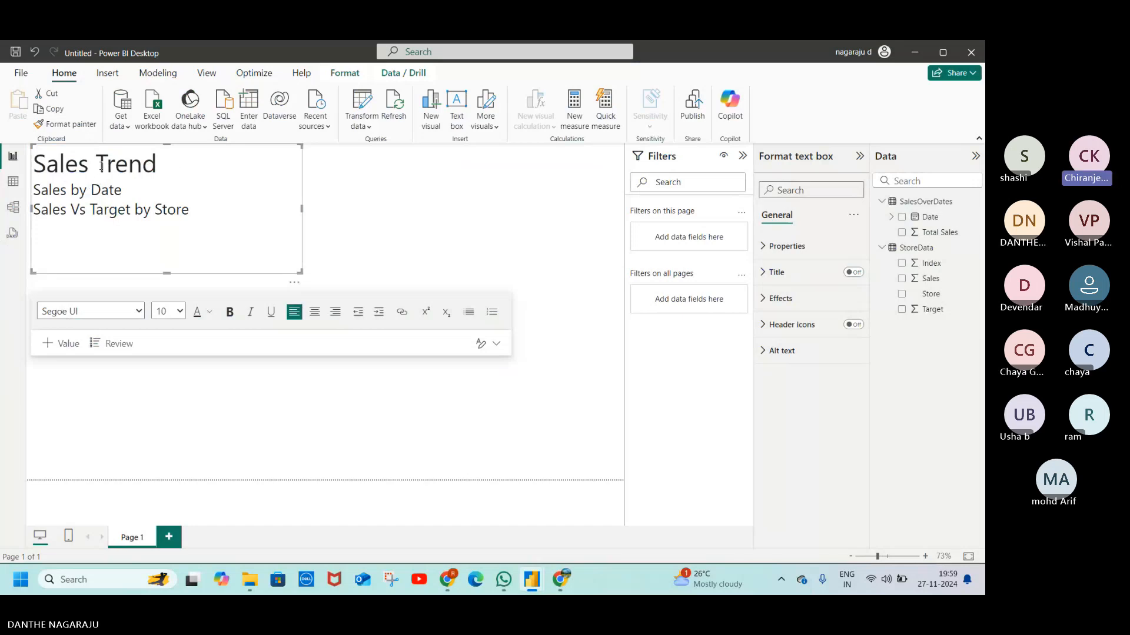
left_click(156, 163)
left_click_drag(157, 163, 28, 165)
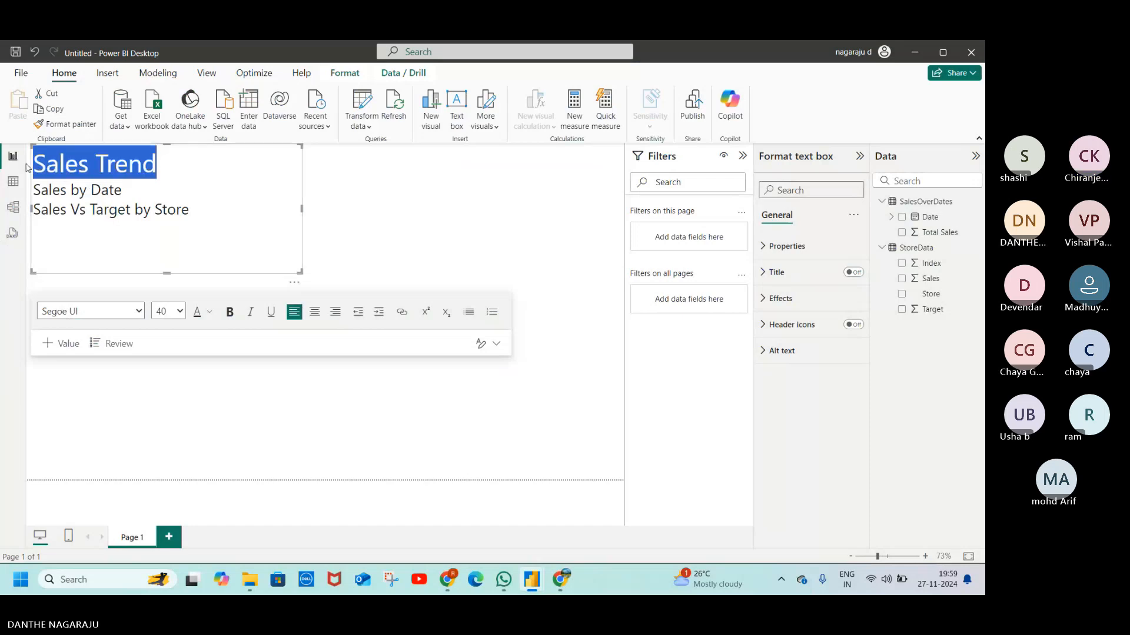
left_click(210, 313)
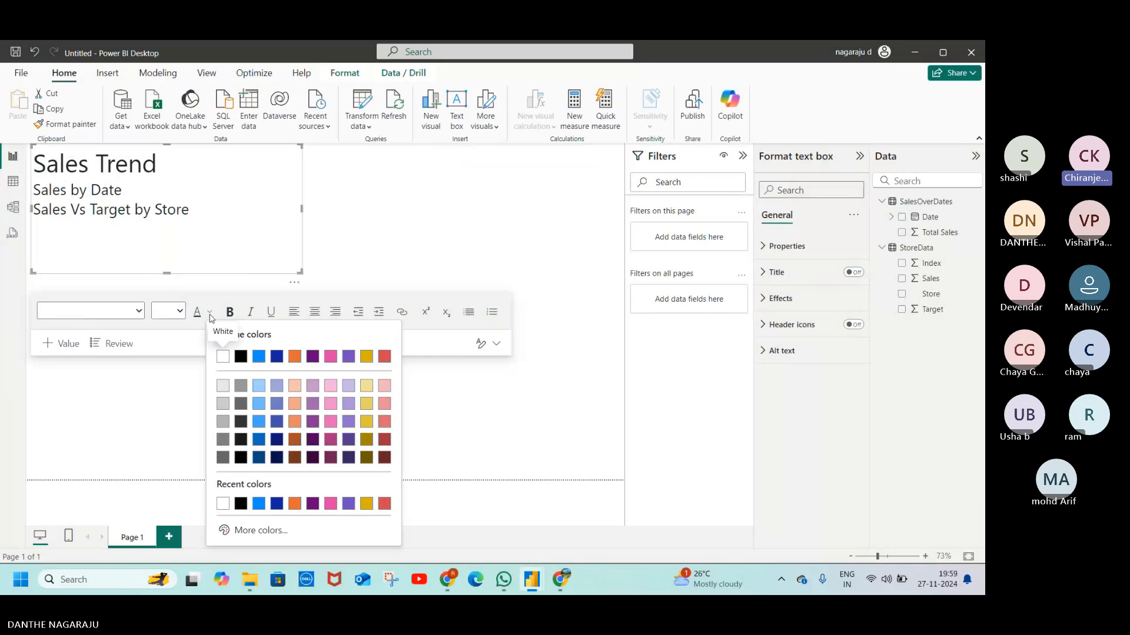
left_click(260, 531)
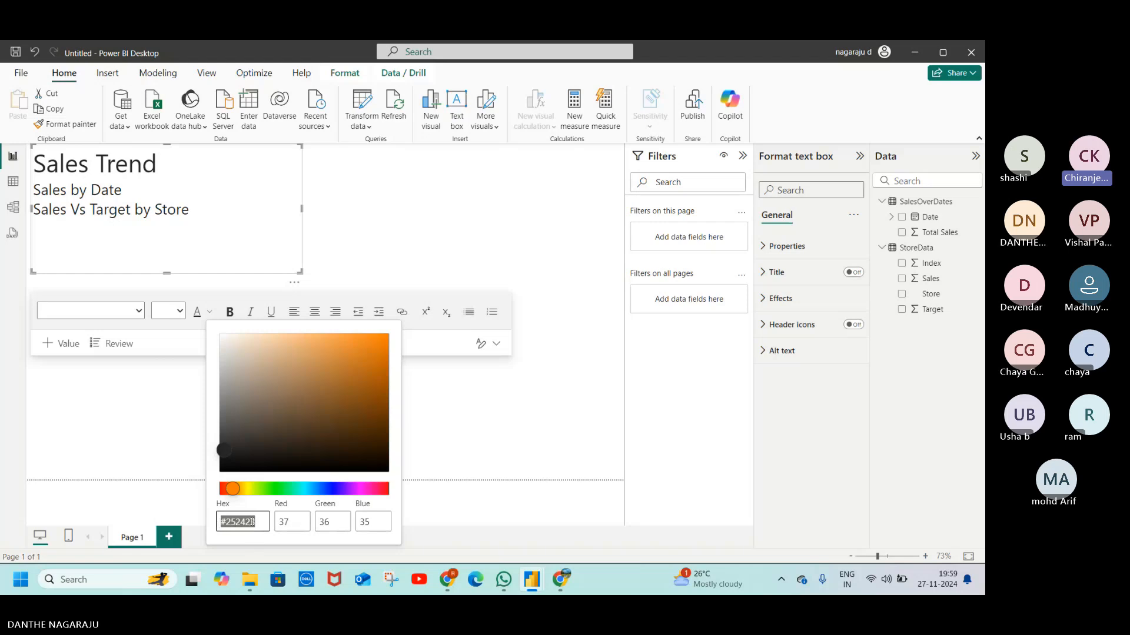
left_click(262, 523)
key("BackSpace")
key("BackSpace")
key("BackSpace")
key("BackSpace")
key("BackSpace")
key("BackSpace")
key("BackSpace")
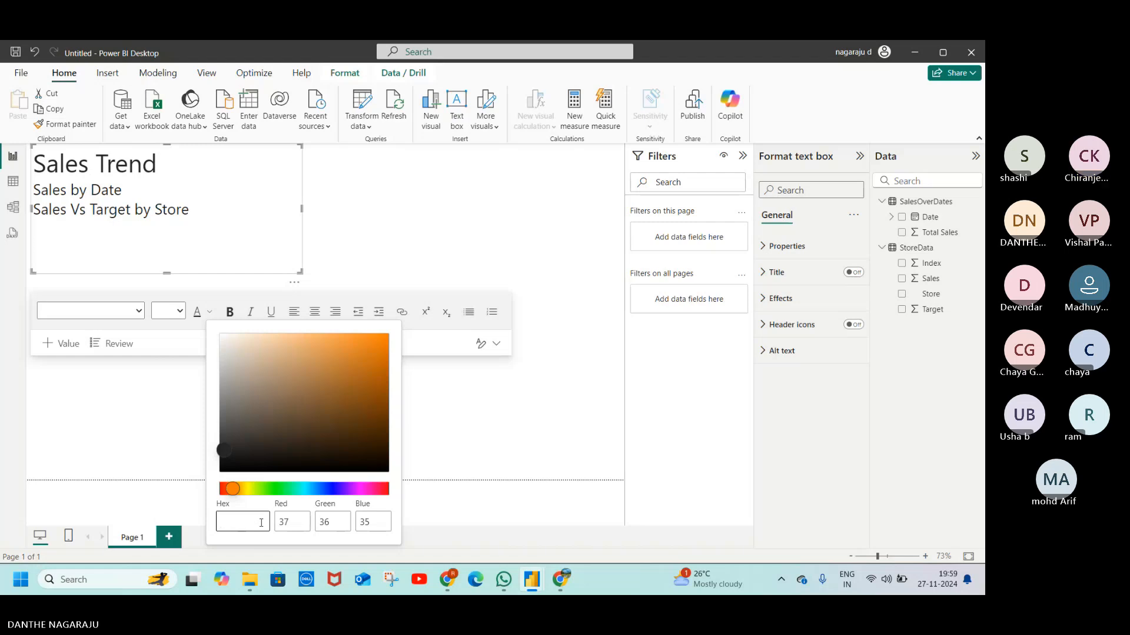
type("#302B70")
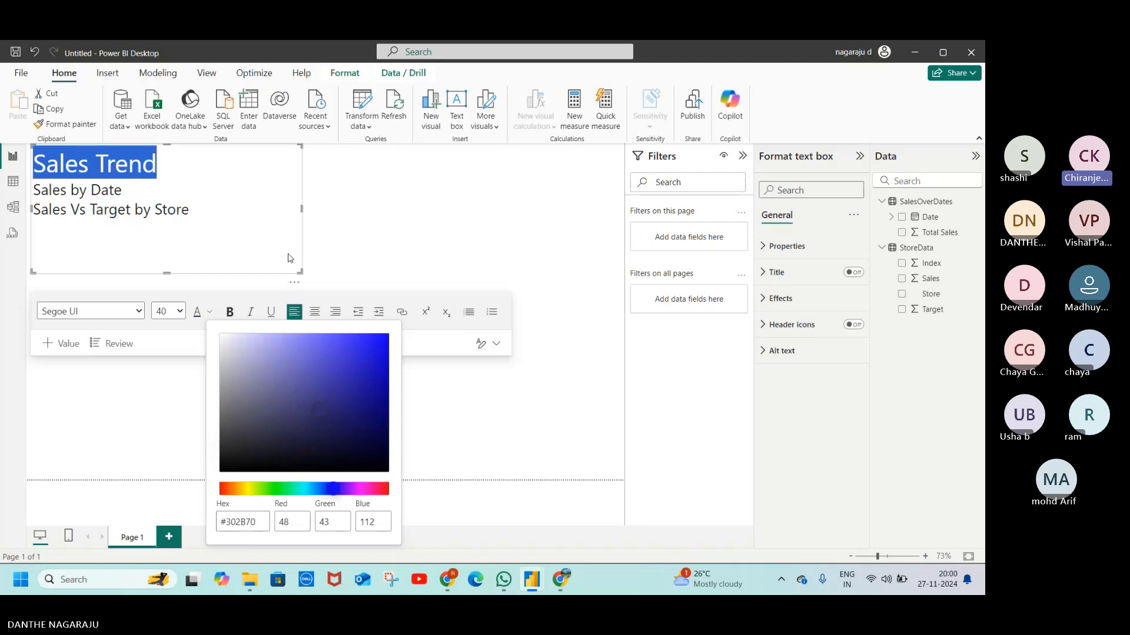
left_click(186, 157)
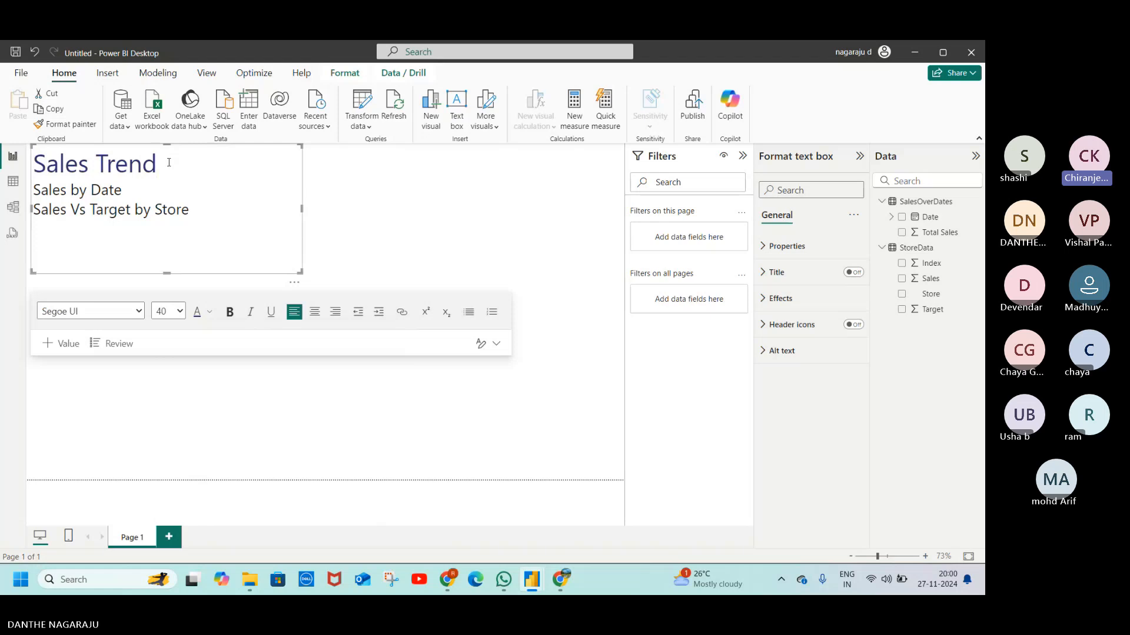
Step: Compare the heading with the requirements PDF and make the whole "Sales Trend" heading bold
key("alt+Tab")
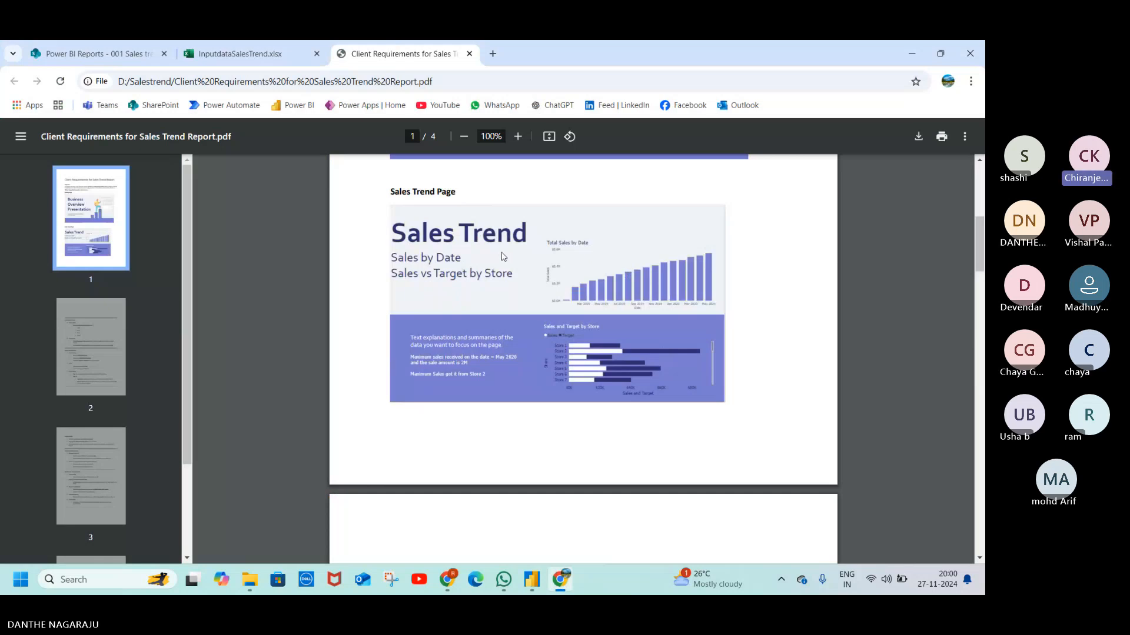
key("alt+Tab")
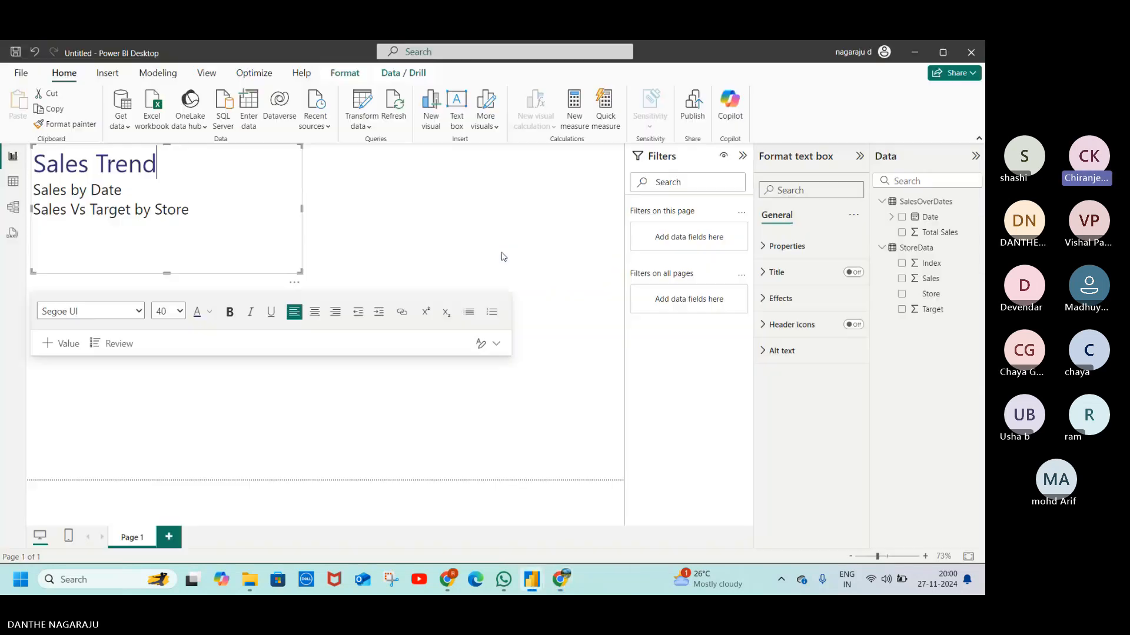
left_click(231, 318)
left_click(159, 169)
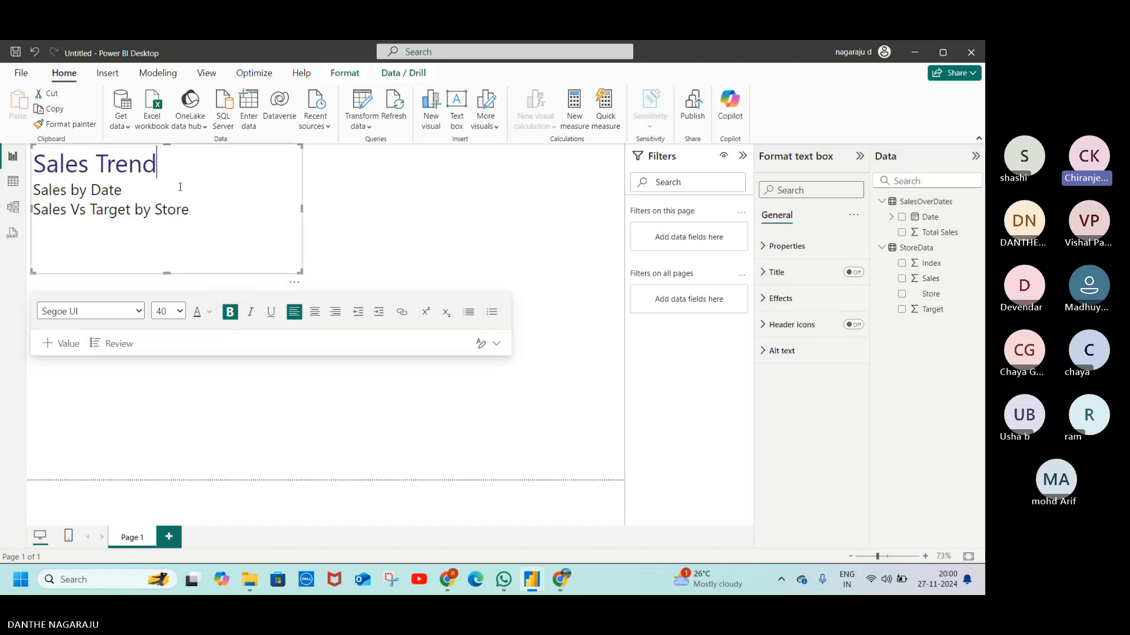
left_click_drag(159, 169, 33, 167)
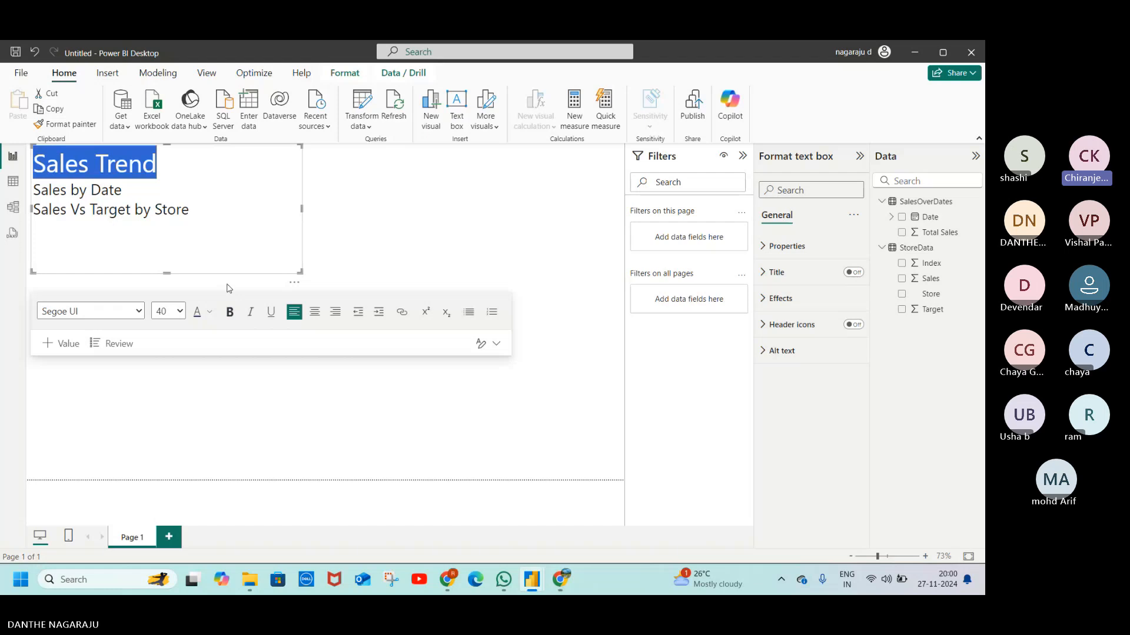
left_click(230, 314)
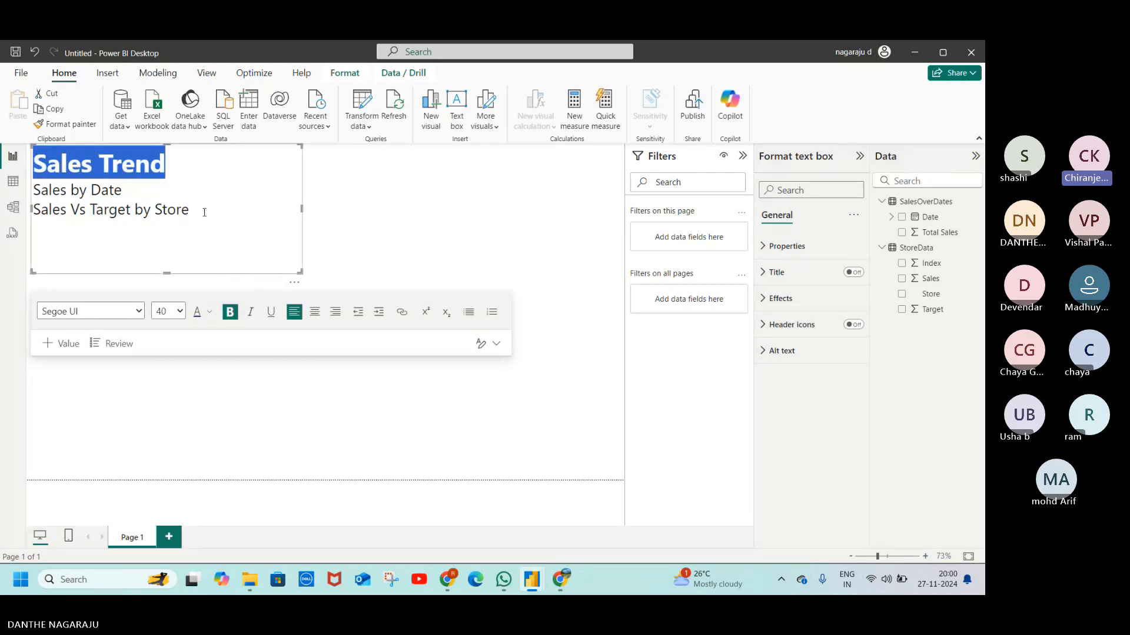
left_click(203, 212)
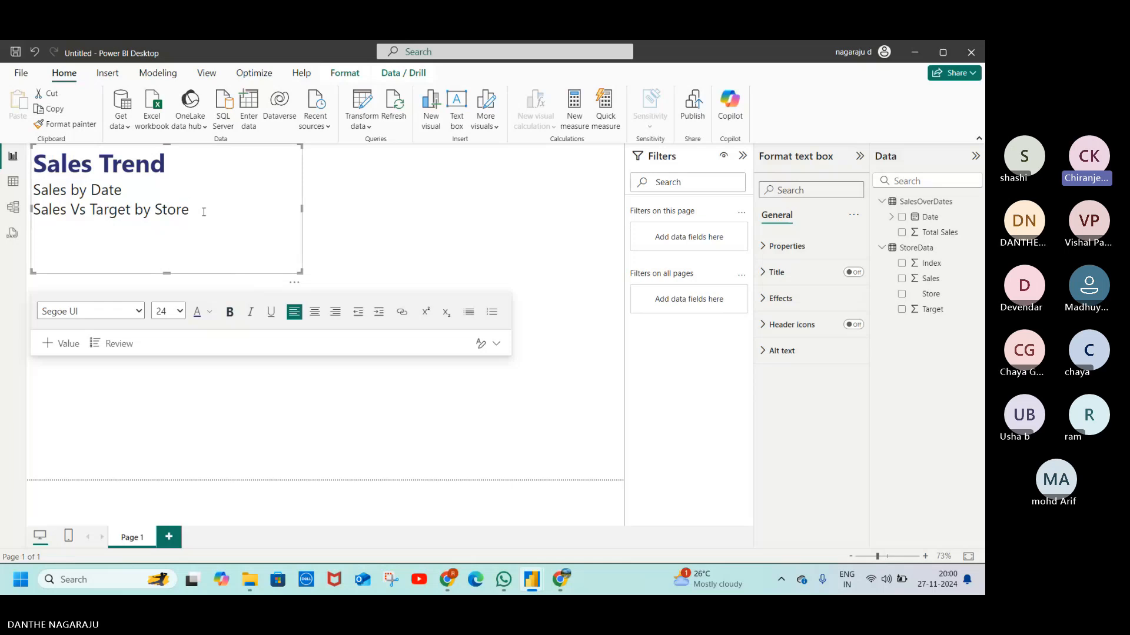
Step: Look up the fonts for titles and for content in the design specifications of the requirements PDF
key("alt+Tab")
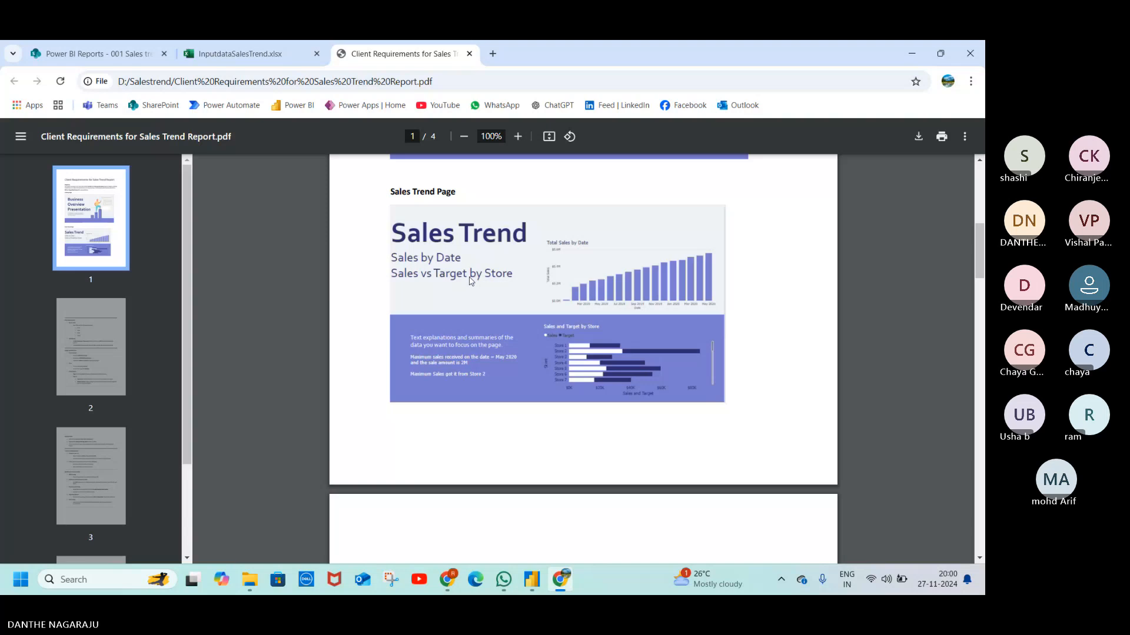
scroll(471, 281, "down", 7)
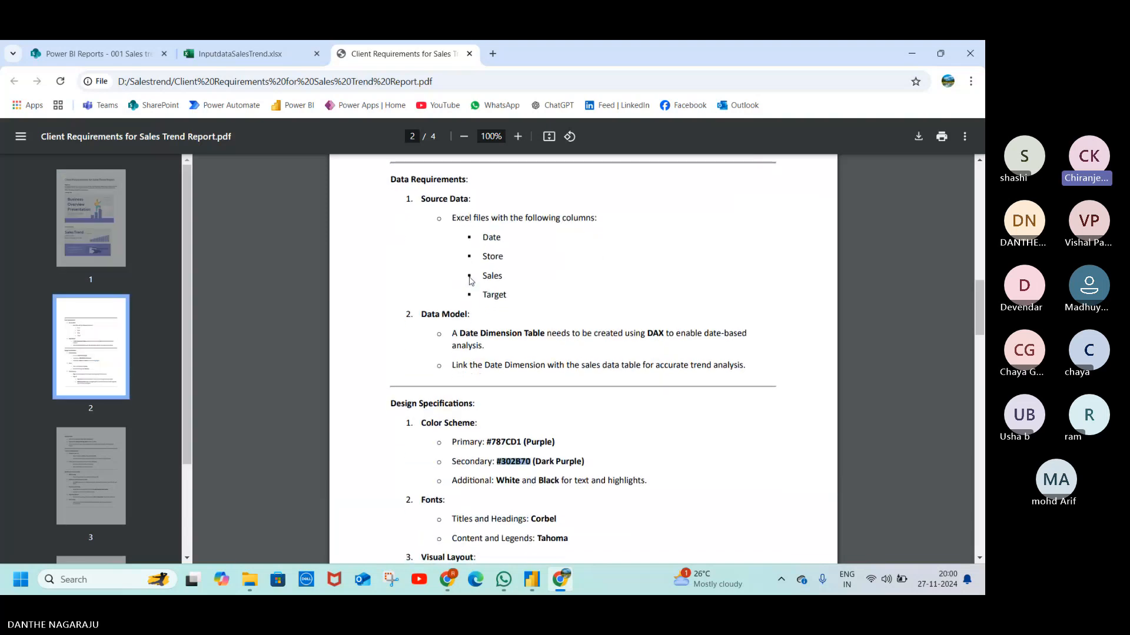
scroll(470, 280, "down", 1)
scroll(471, 280, "down", 3)
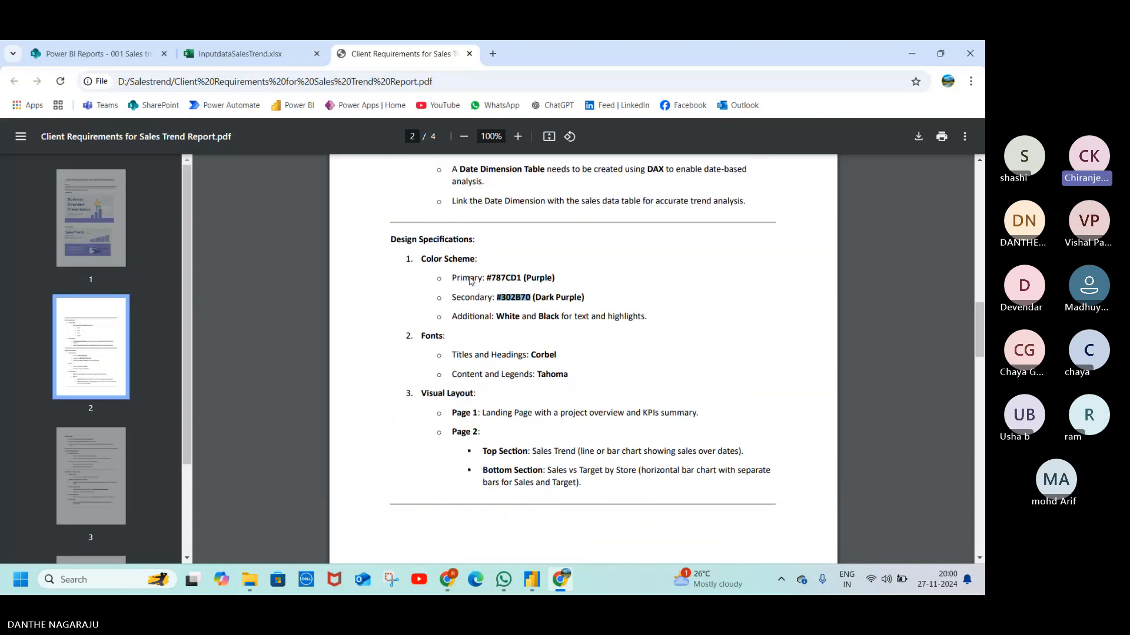
left_click_drag(530, 355, 540, 354)
left_click(548, 354)
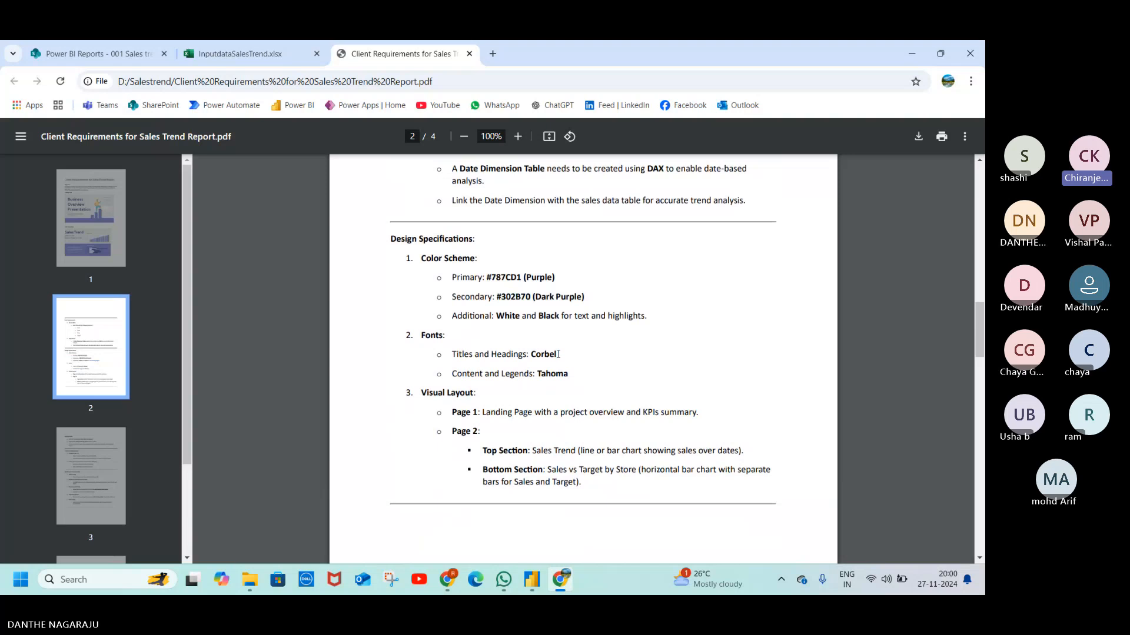
Step: Switch back to Power BI Desktop and set the font of the "Sales Trend" heading to Corbel
key("alt+Tab")
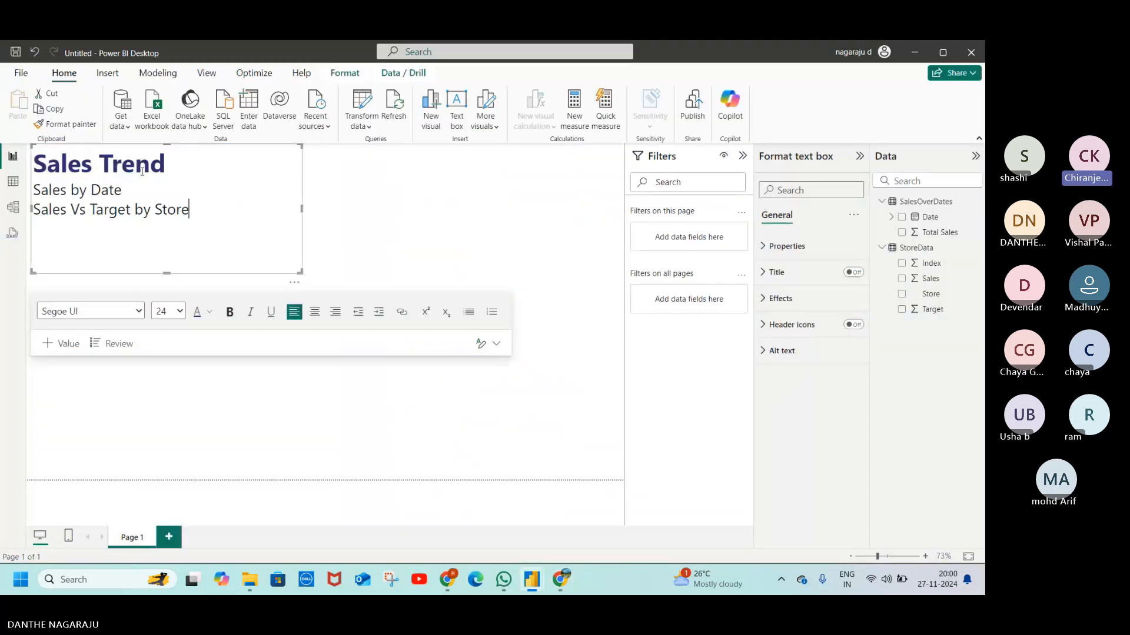
left_click_drag(166, 164, 34, 168)
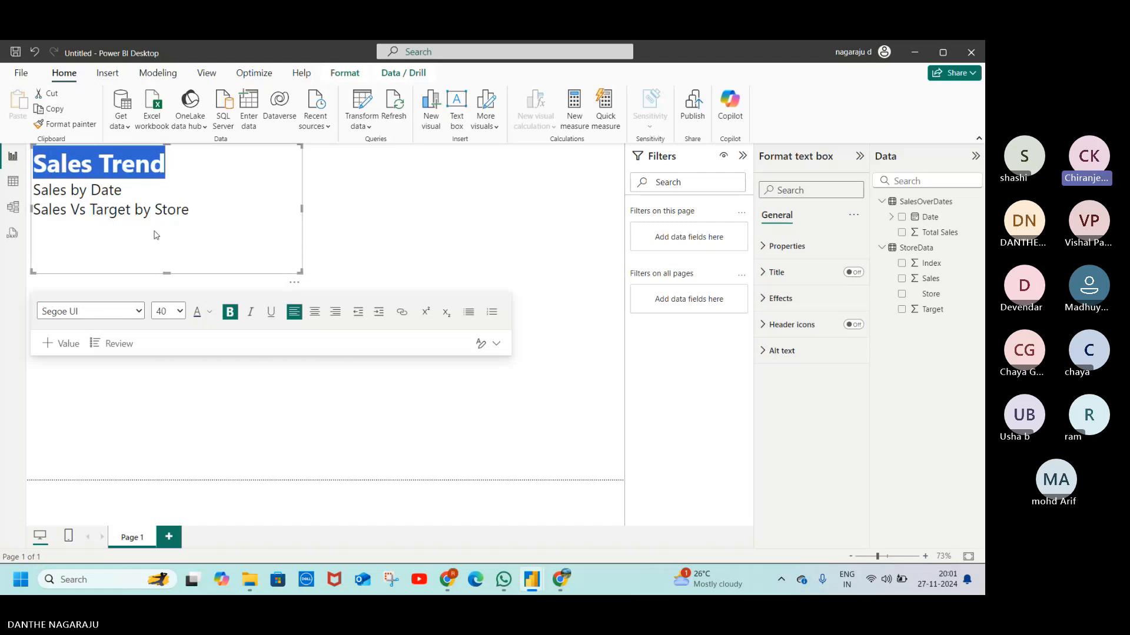
left_click(140, 312)
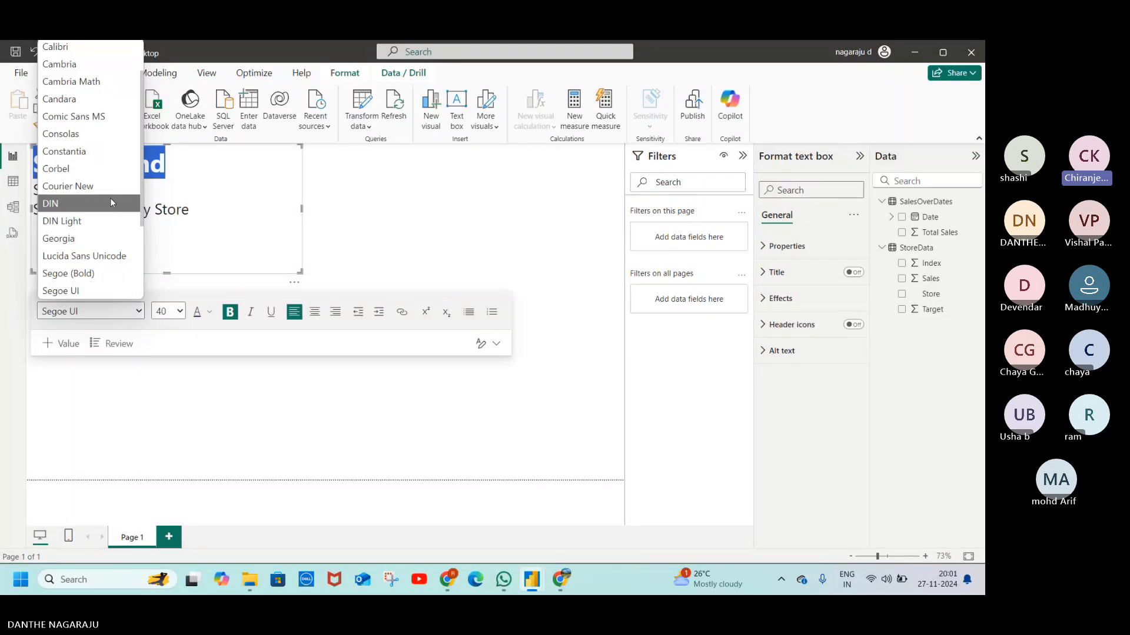
left_click(104, 169)
Step: Set the font of the two subtitle lines, "Sales by Date" and "Sales Vs Target by Store", to Tahoma
left_click(199, 209)
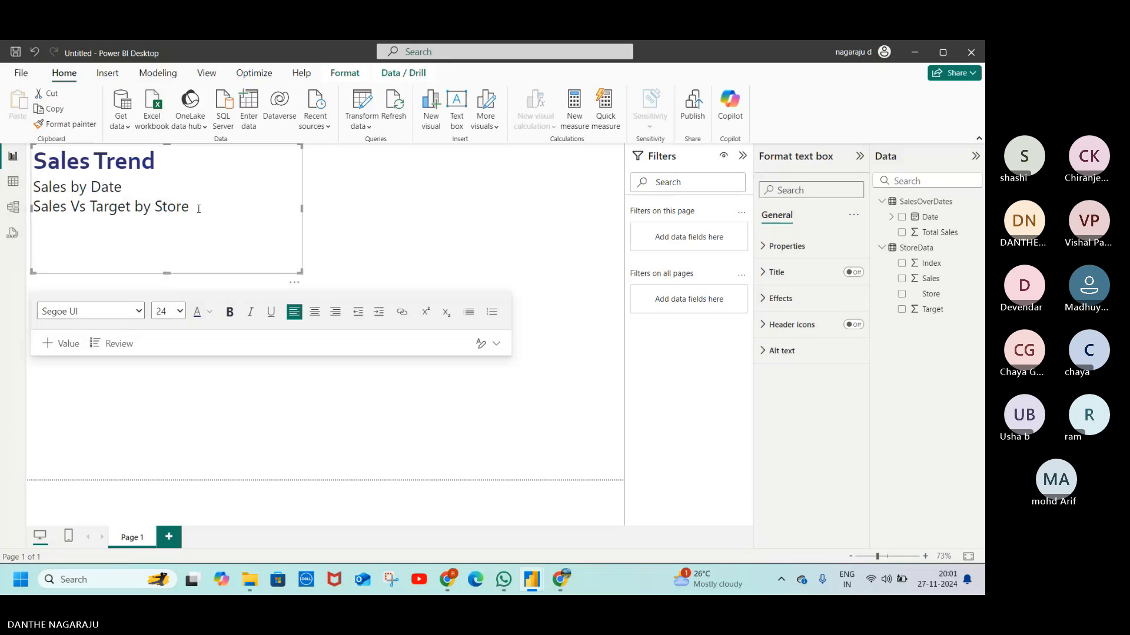
left_click_drag(199, 209, 32, 187)
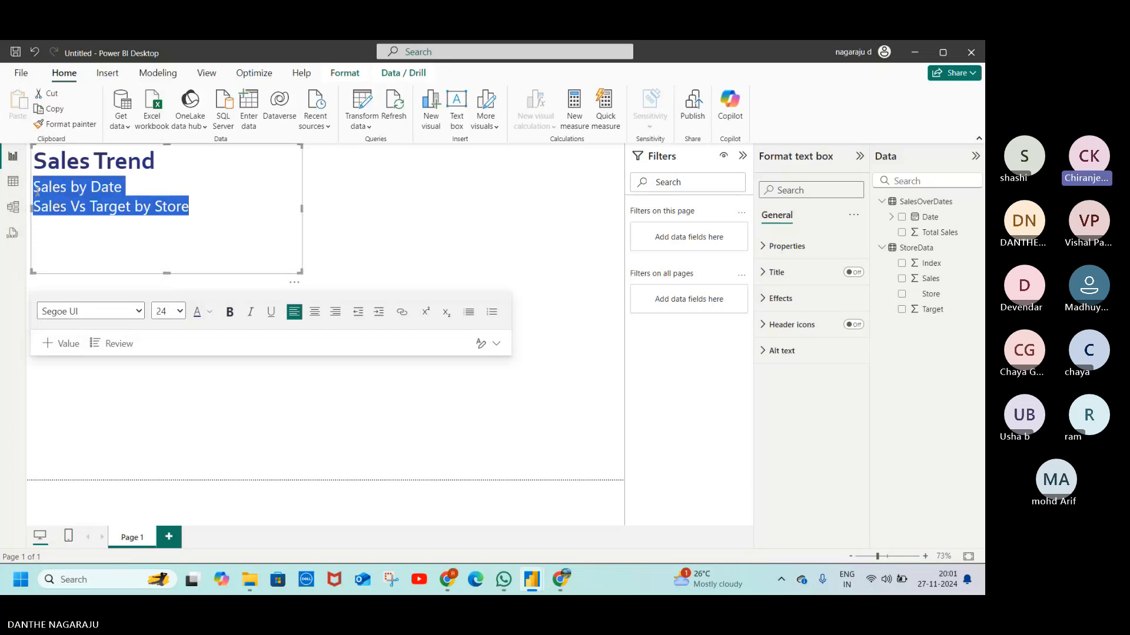
left_click(140, 311)
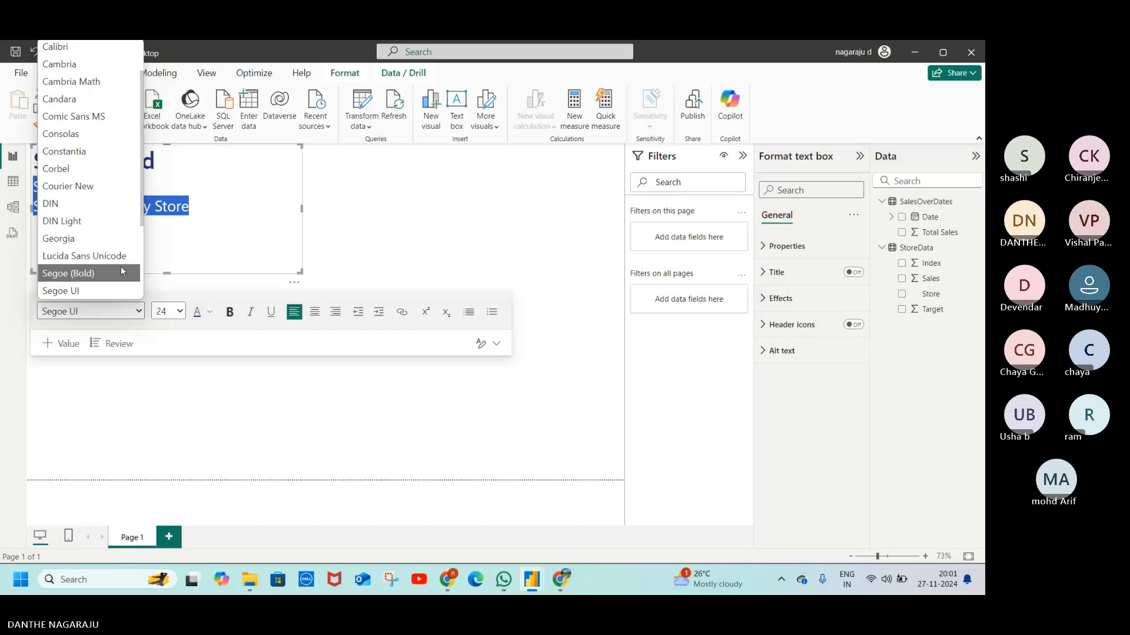
scroll(122, 269, "down", 2)
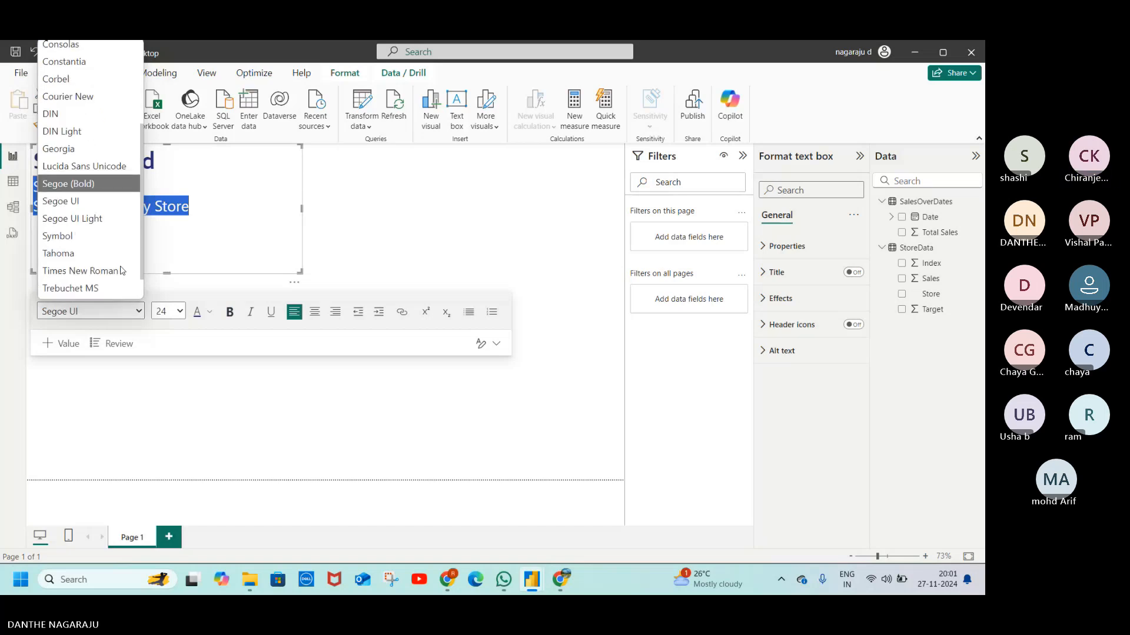
left_click(82, 257)
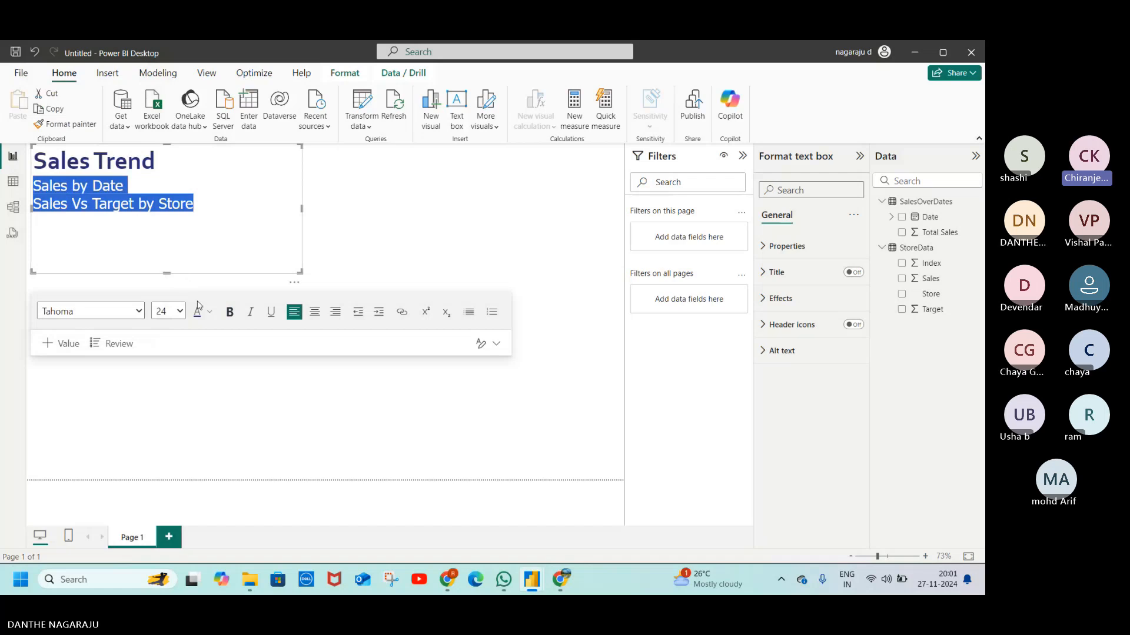
left_click(228, 312)
left_click(212, 316)
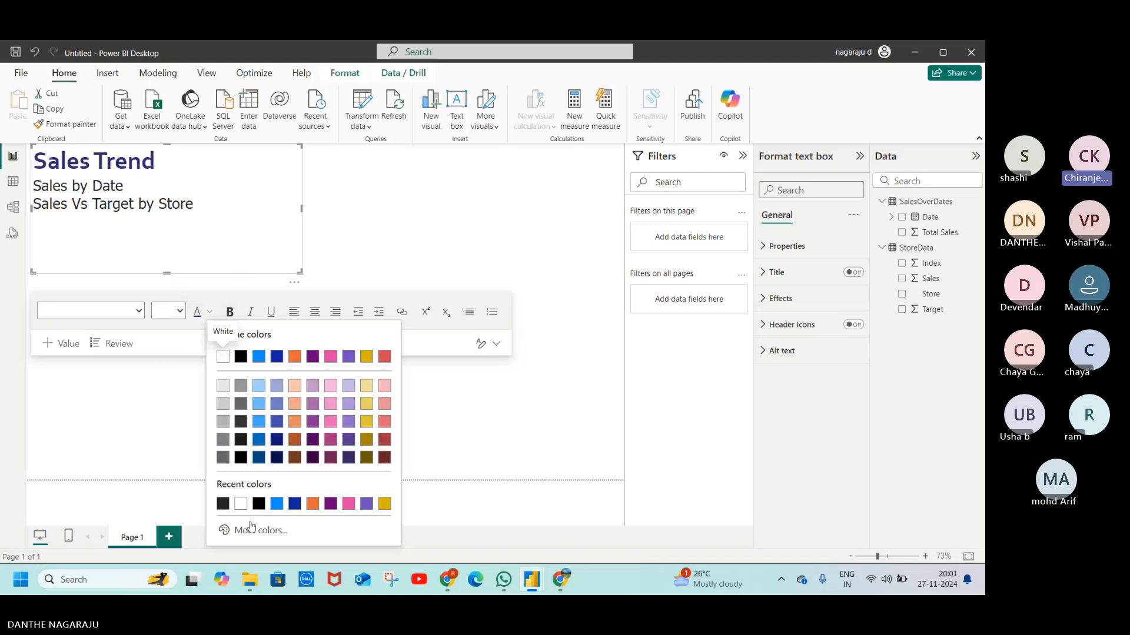
left_click(171, 232)
left_click_drag(194, 203, 34, 160)
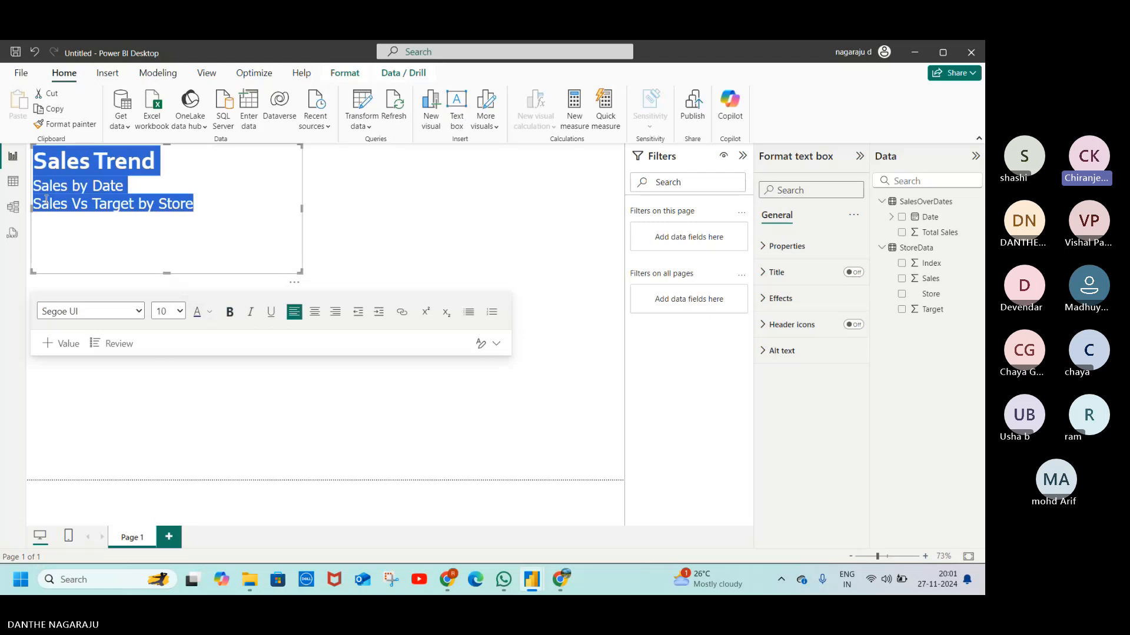
left_click(91, 204)
Step: Set the font colour of both subtitle lines to the custom hex value #302B70
left_click_drag(194, 204, 32, 186)
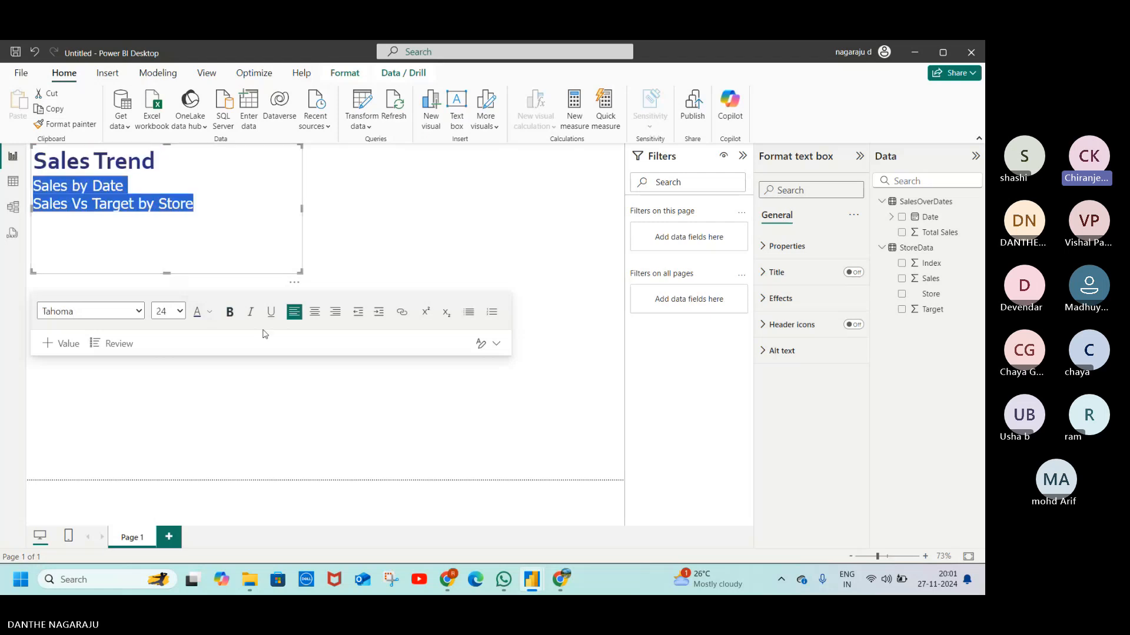
left_click(209, 312)
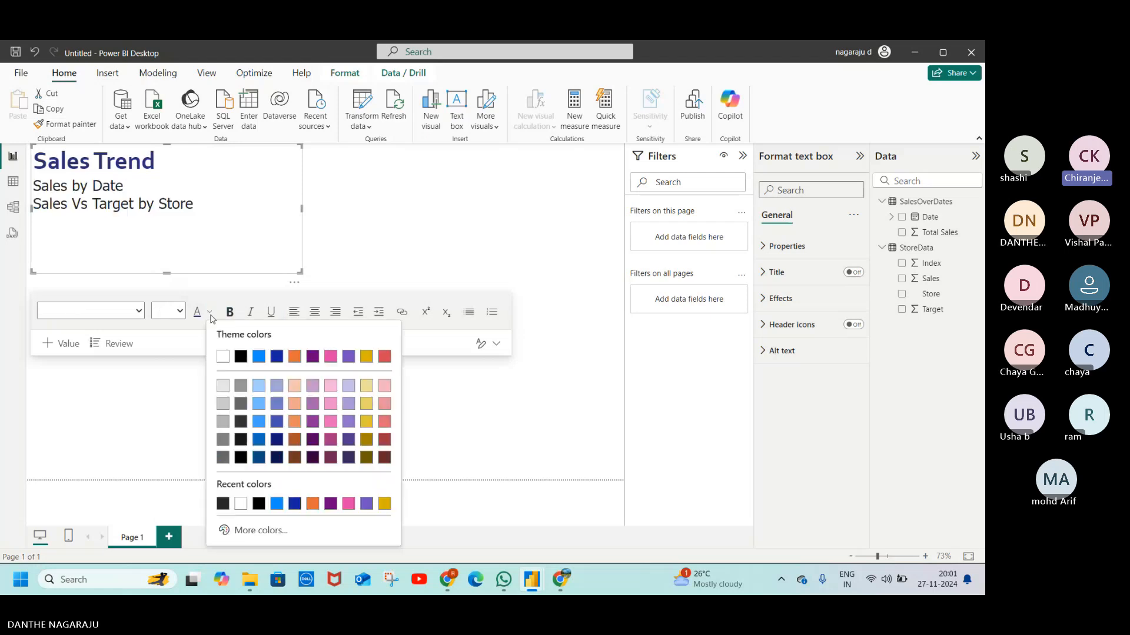
left_click(268, 531)
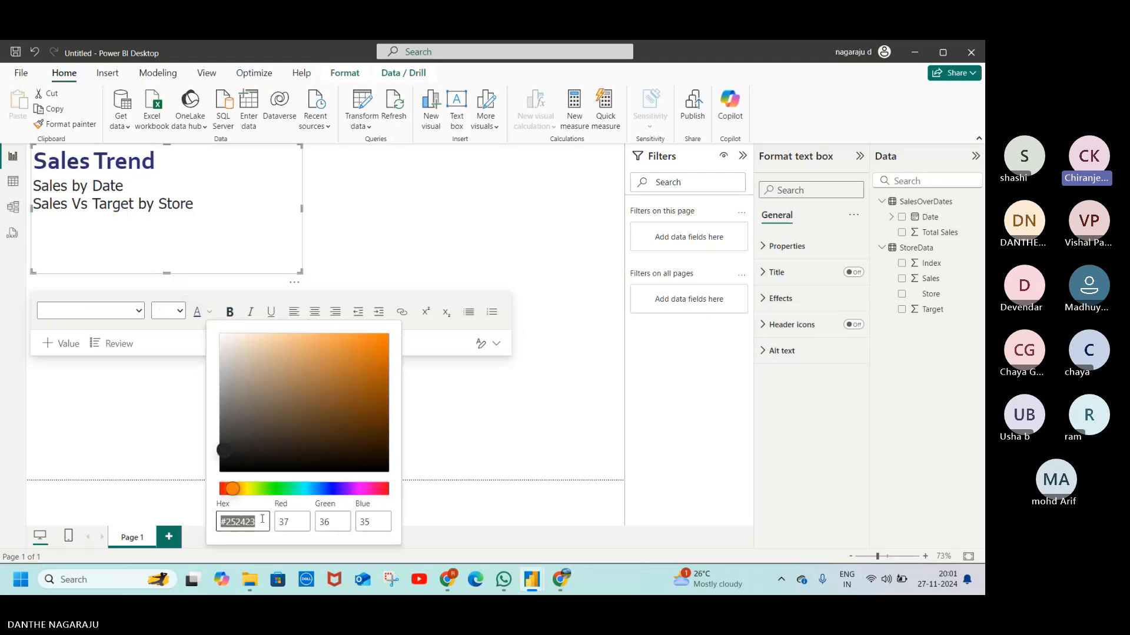
left_click(262, 519)
key("BackSpace")
key("BackSpace")
key("BackSpace")
key("BackSpace")
key("BackSpace")
key("BackSpace")
key("BackSpace")
type("#302B70")
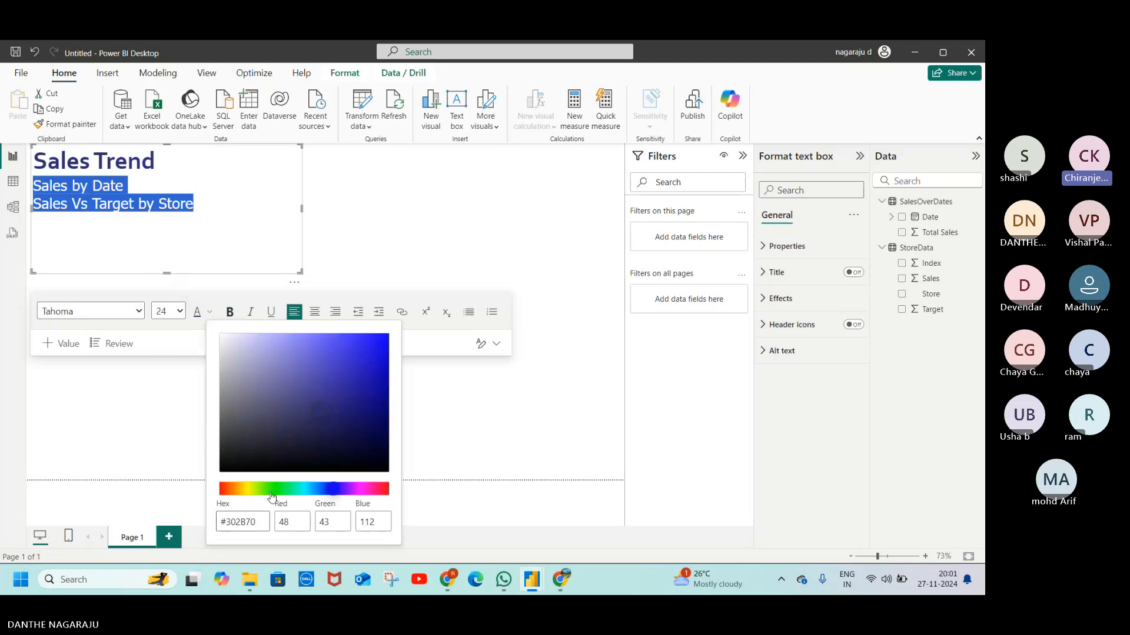
left_click(374, 240)
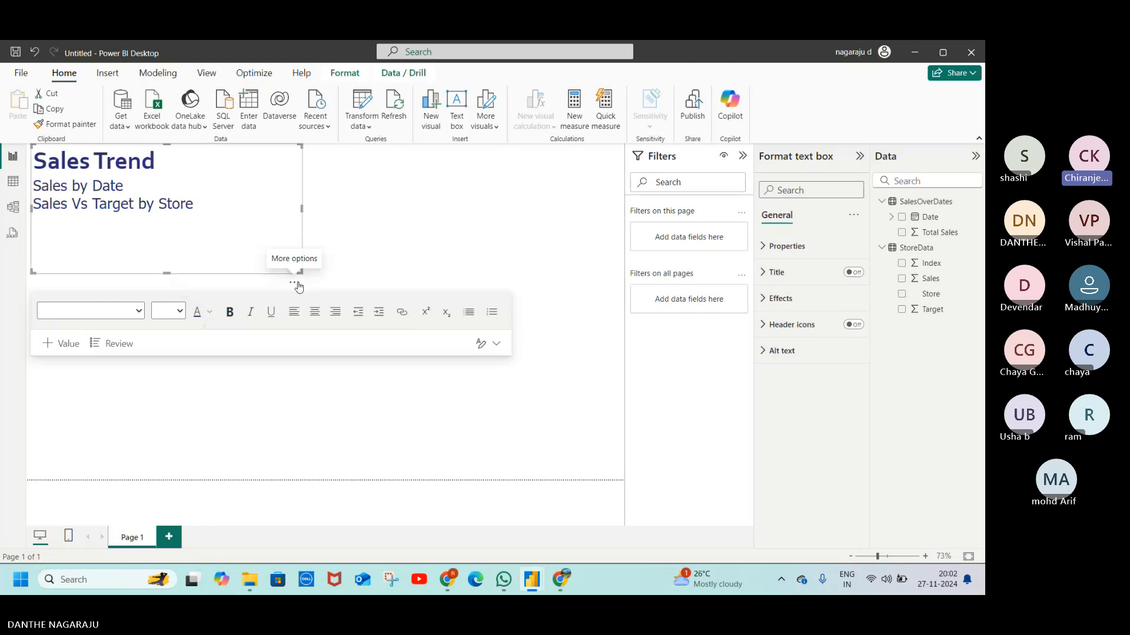
Step: Shift the text box slightly inward from the page corner and compare it with the Sales Trend page mock-up in the requirements PDF
left_click_drag(298, 286, 307, 296)
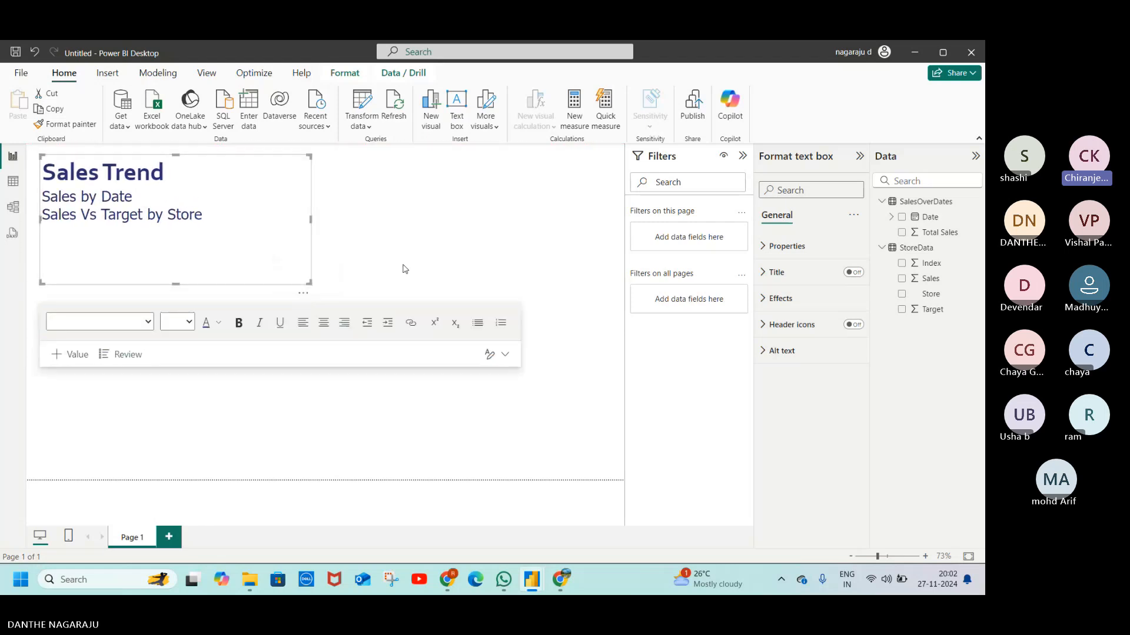
key("alt+Tab")
scroll(587, 319, "up", 10)
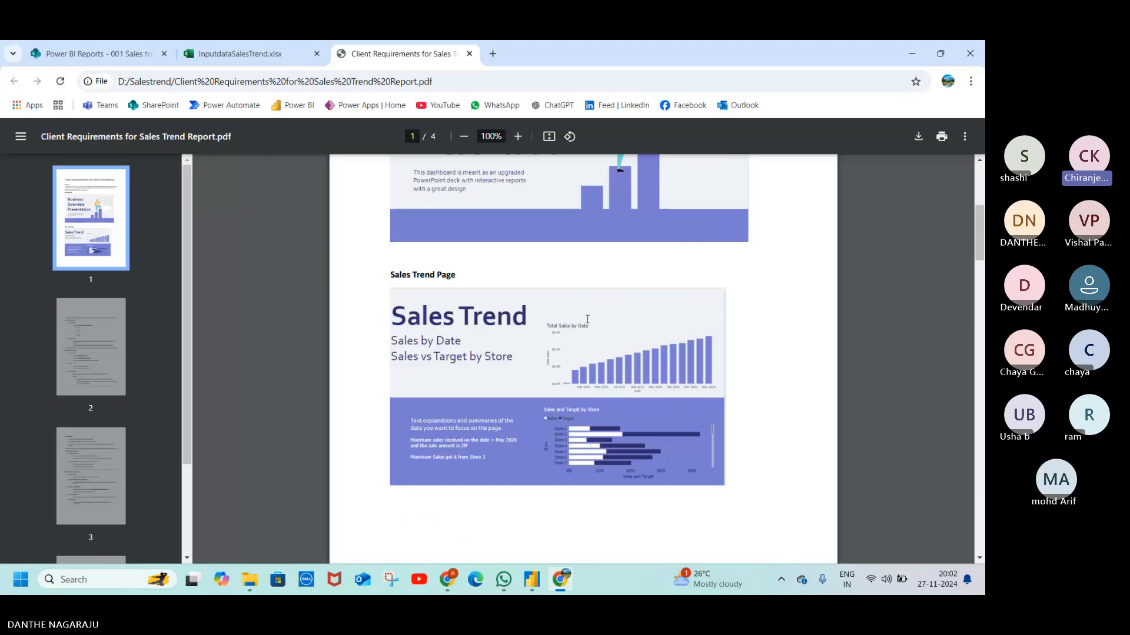
scroll(587, 319, "down", 1)
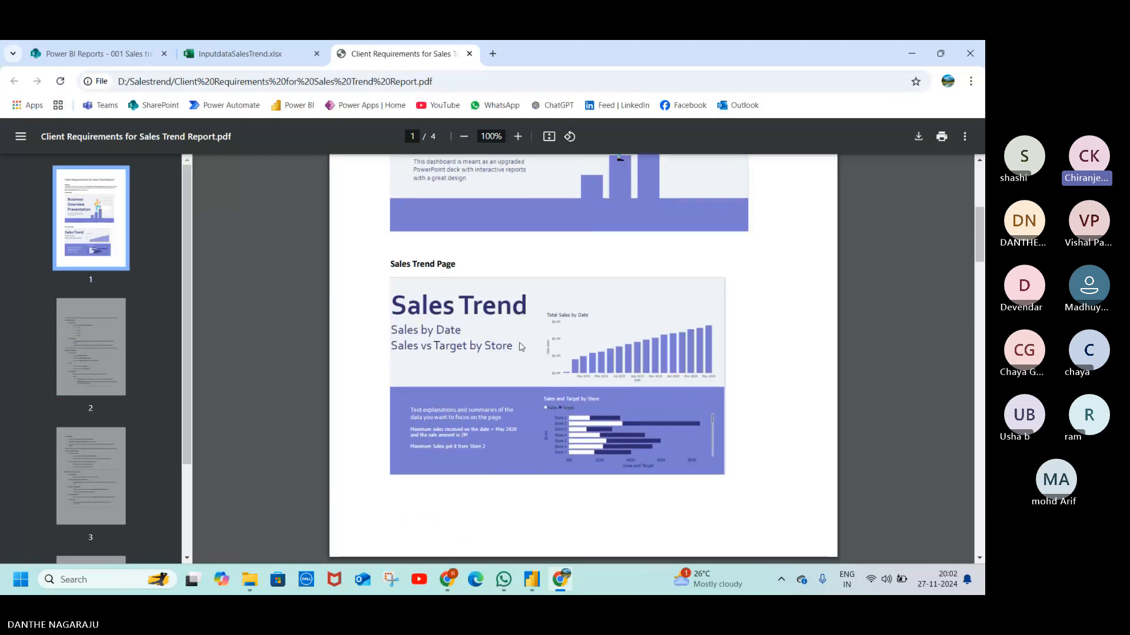
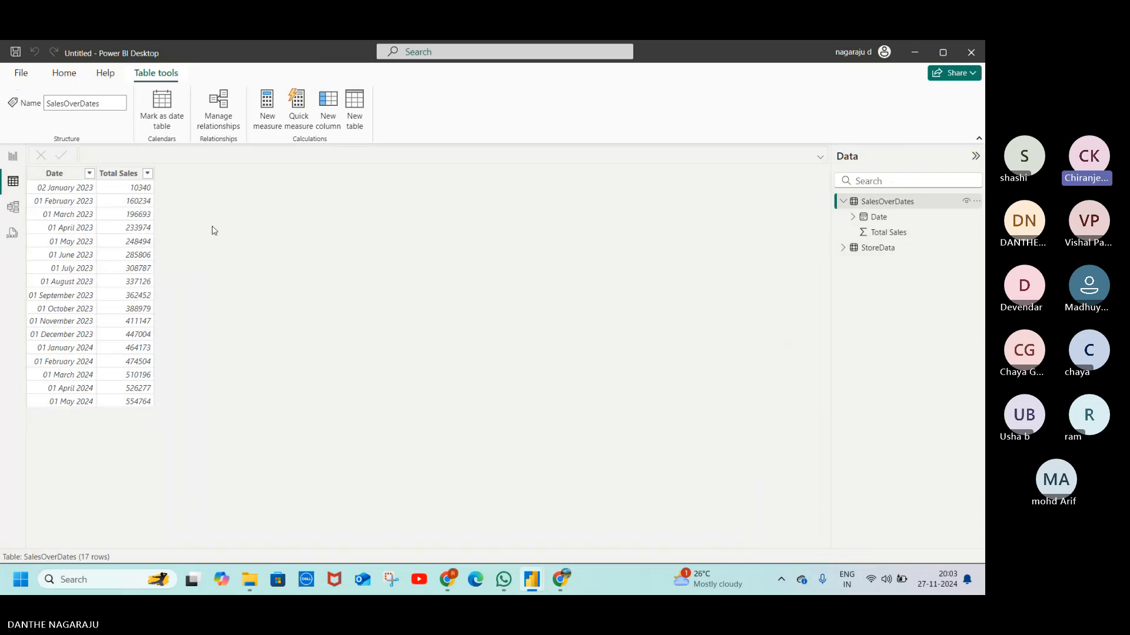
Step: Add a clustered column chart to the report page and place it beside the heading text box in the page's upper right
left_click(14, 158)
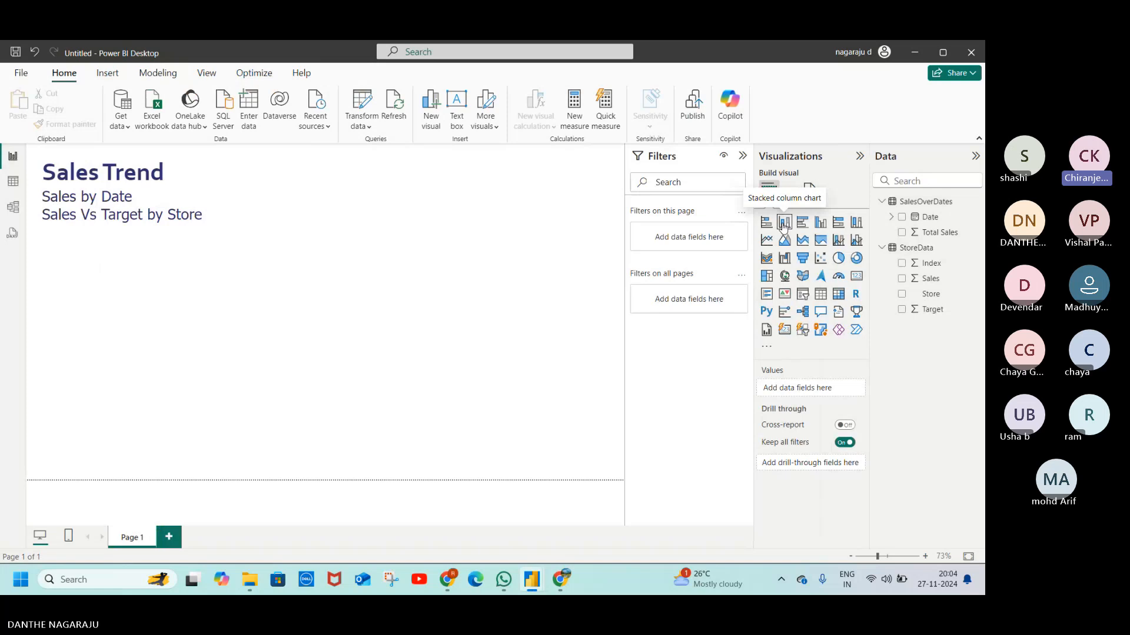
left_click(820, 223)
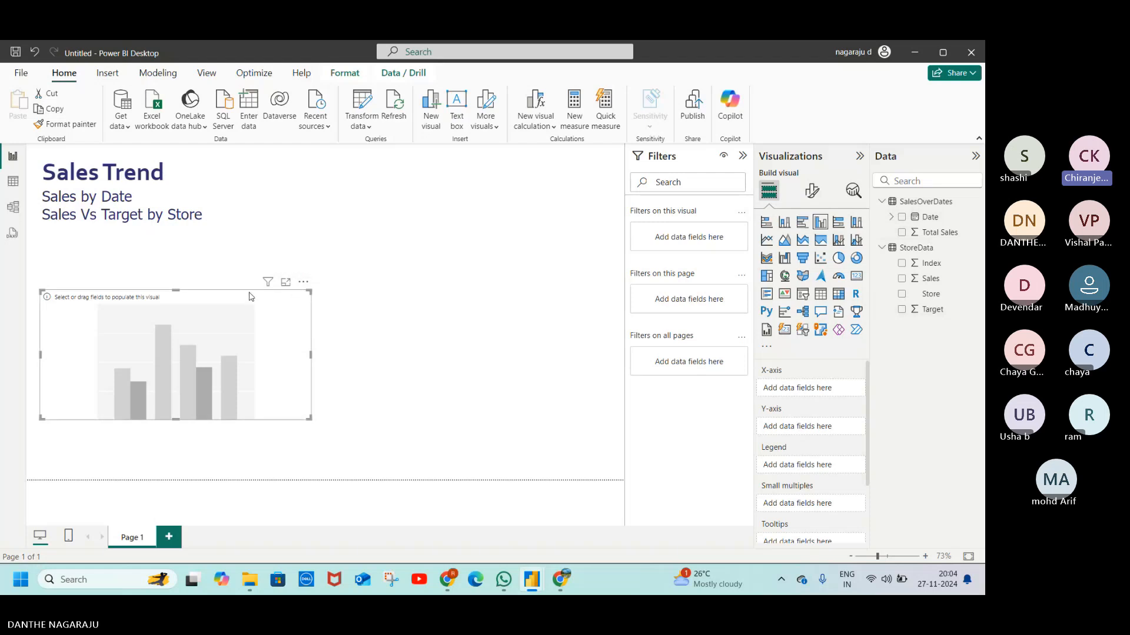
left_click_drag(249, 297, 548, 164)
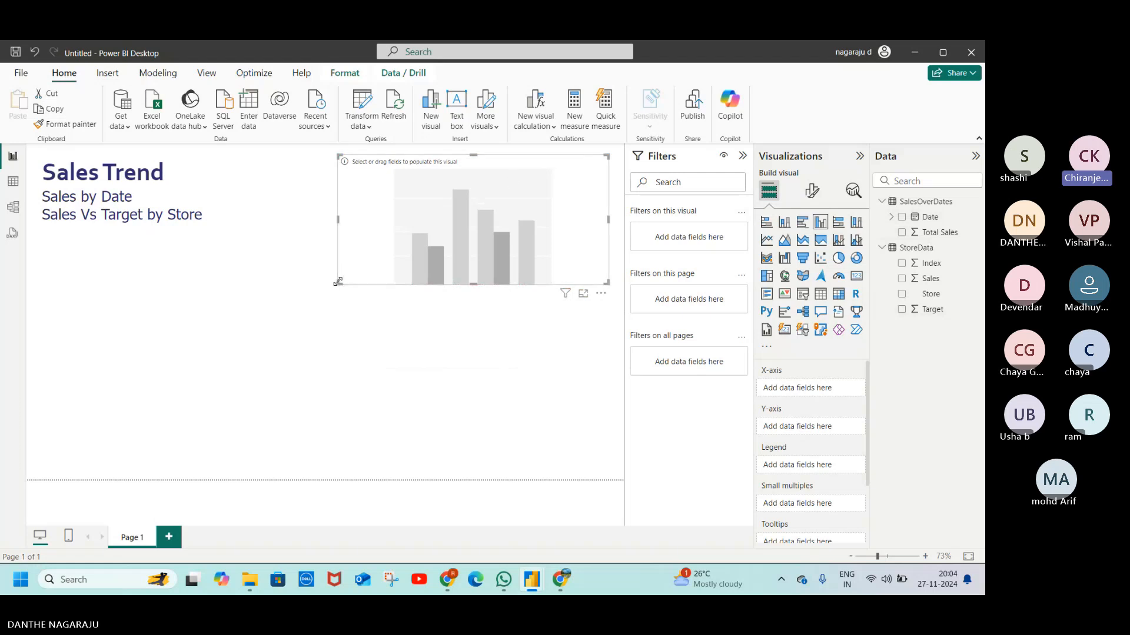
Step: Enlarge the column chart towards the heading and downwards, and extend the heading text box to the chart's lower edge
left_click_drag(339, 281, 265, 284)
left_click_drag(436, 284, 438, 323)
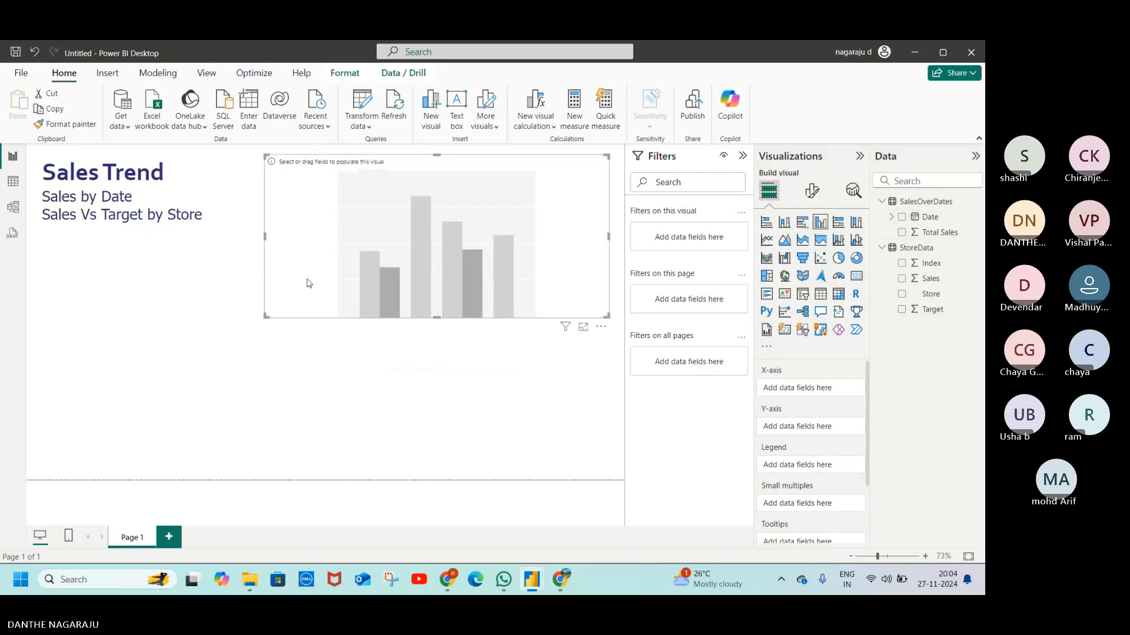
left_click(208, 239)
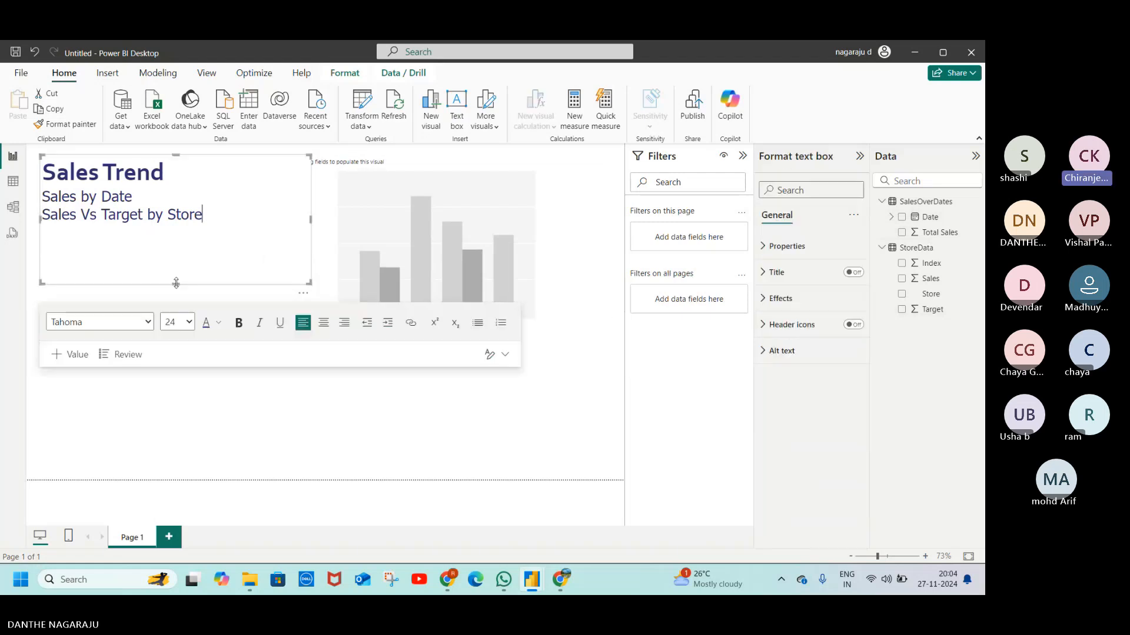
left_click_drag(176, 286, 176, 319)
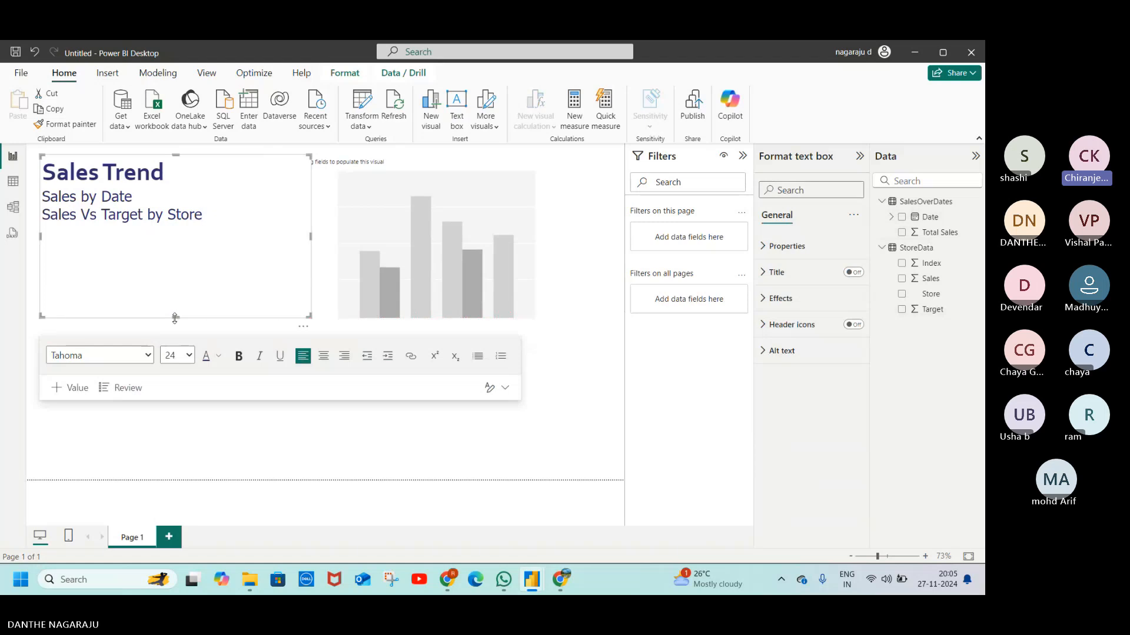
Step: Examine the Total Sales by Date chart in the requirements PDF mock-up and open the field settings of the empty column chart
left_click(574, 281)
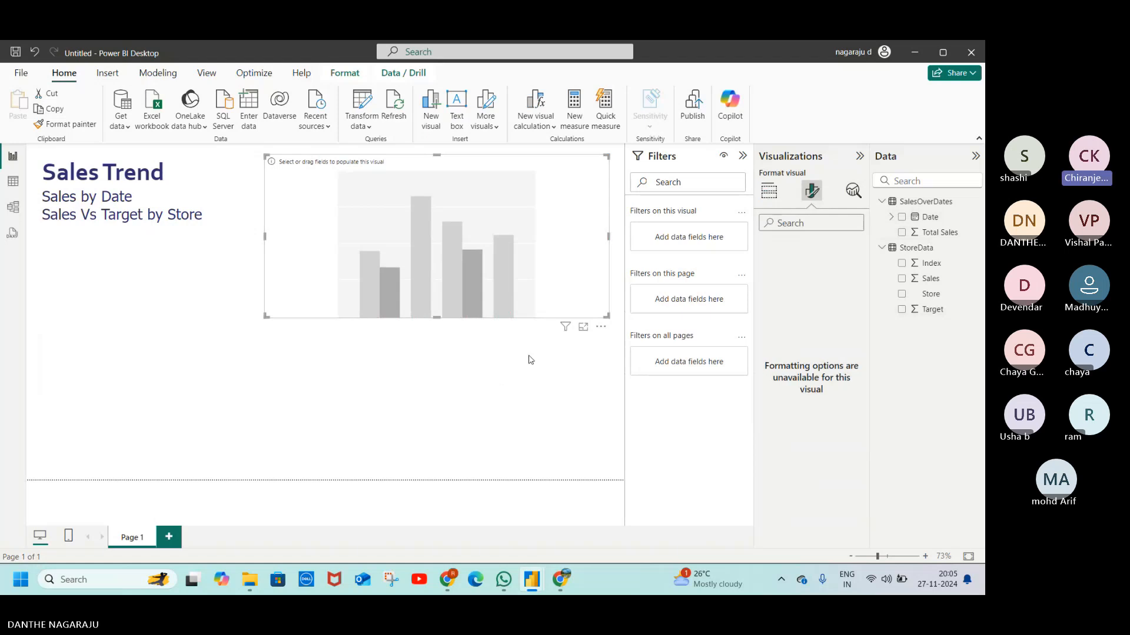
key("alt+Tab")
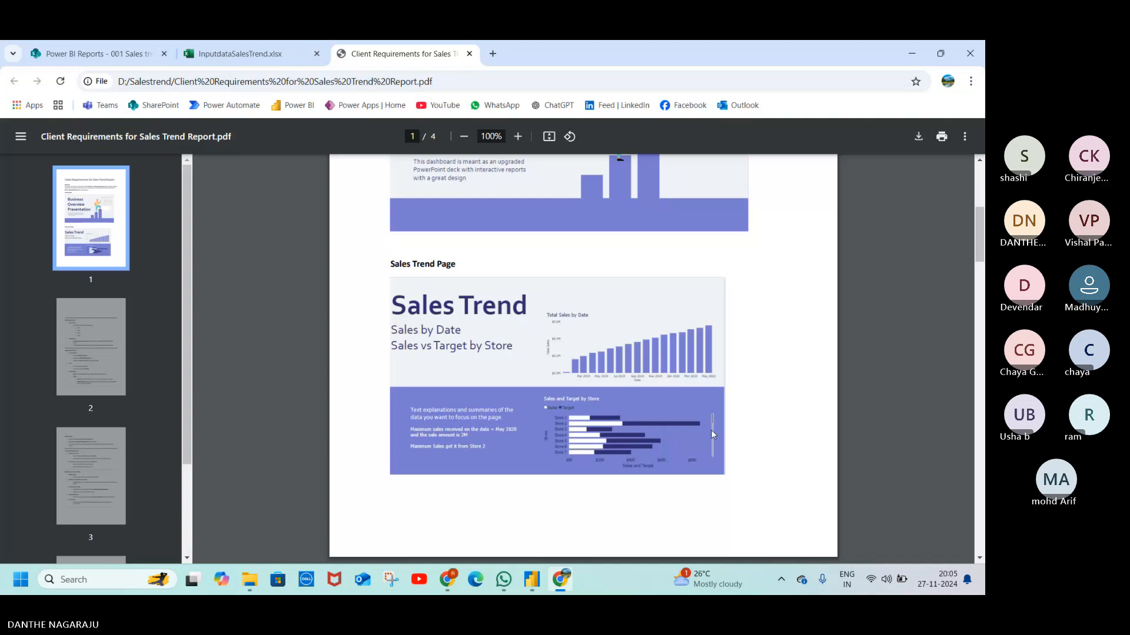
scroll(712, 434, "up", 5, "ctrl")
scroll(711, 434, "up", 1, "ctrl")
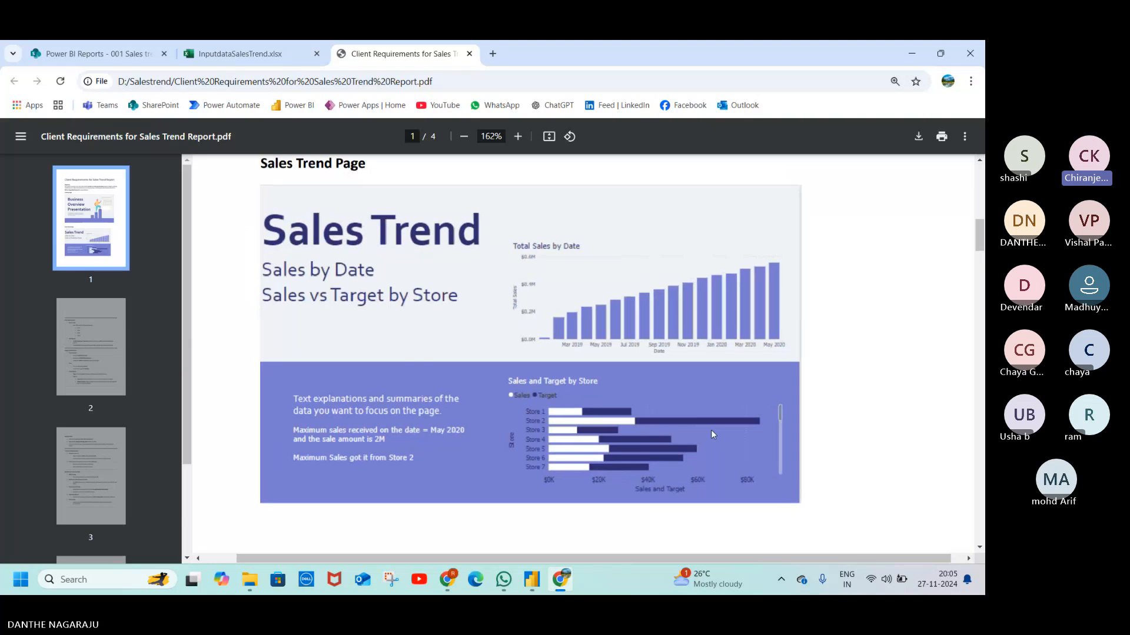
scroll(711, 434, "down", 1, "ctrl")
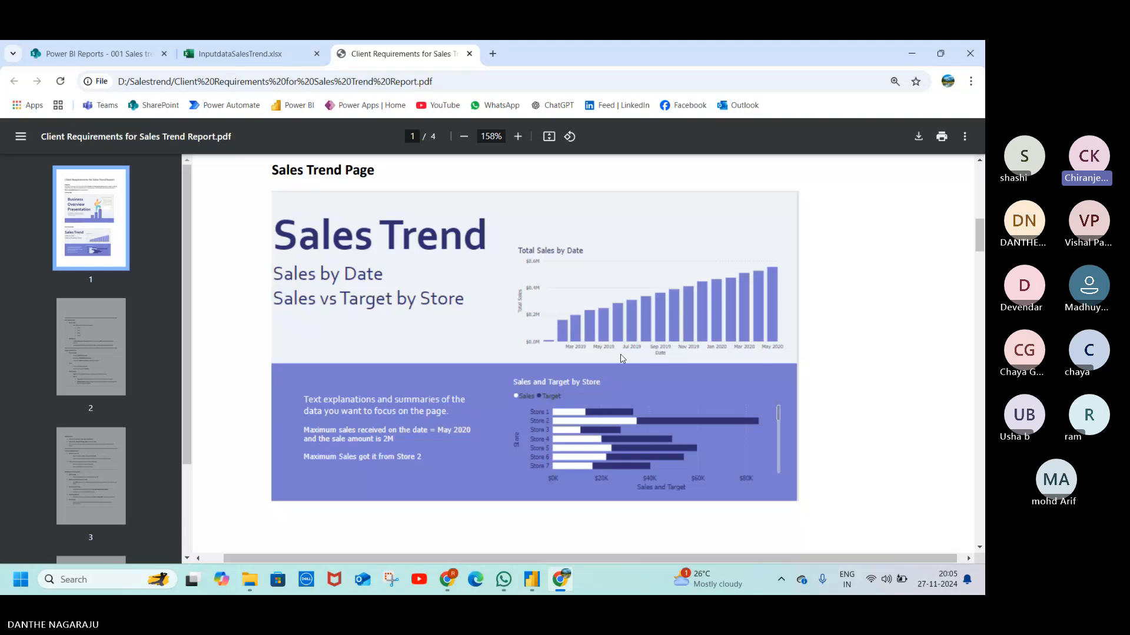
key("alt+Tab")
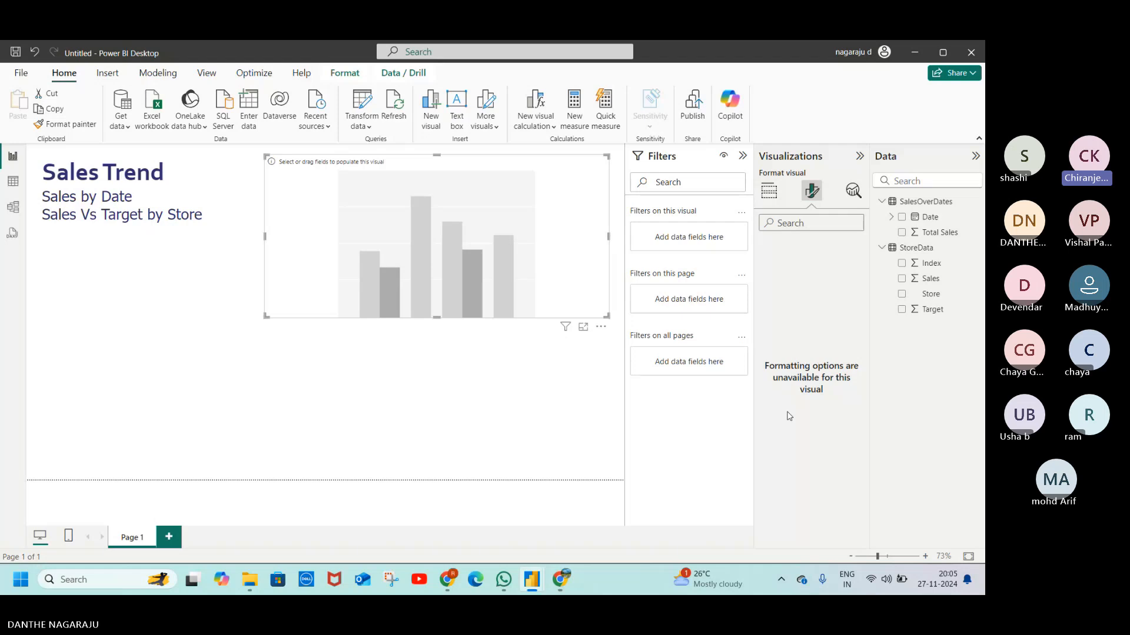
left_click(769, 195)
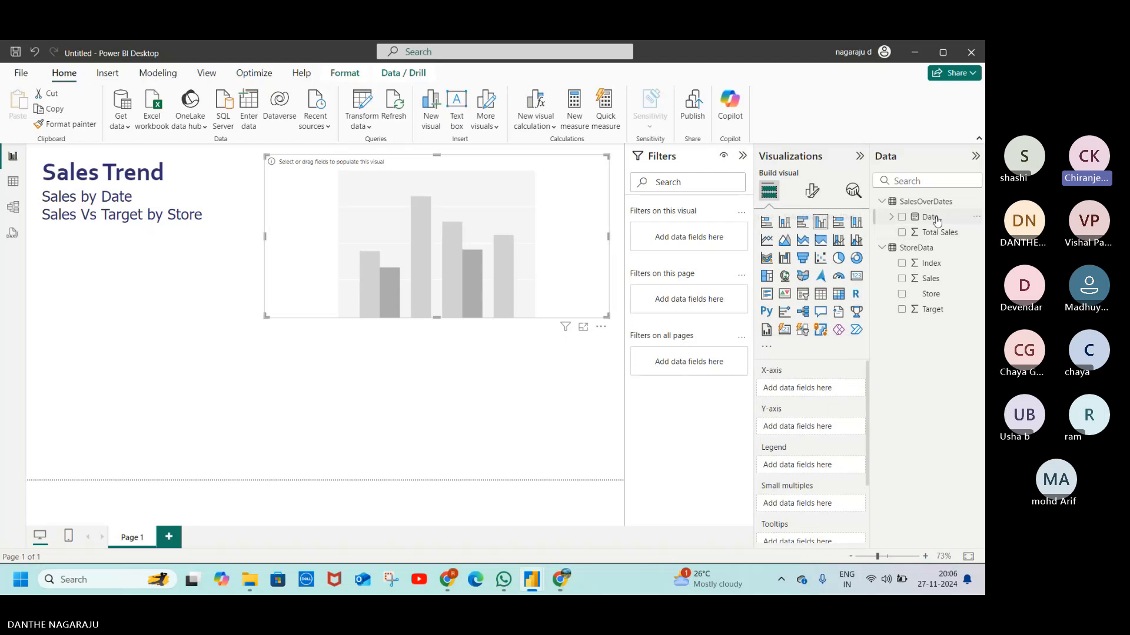
Step: Plot Total Sales on the column chart's Y-axis against Date on the X-axis, using the plain Date field instead of the date hierarchy
left_click_drag(937, 221, 817, 392)
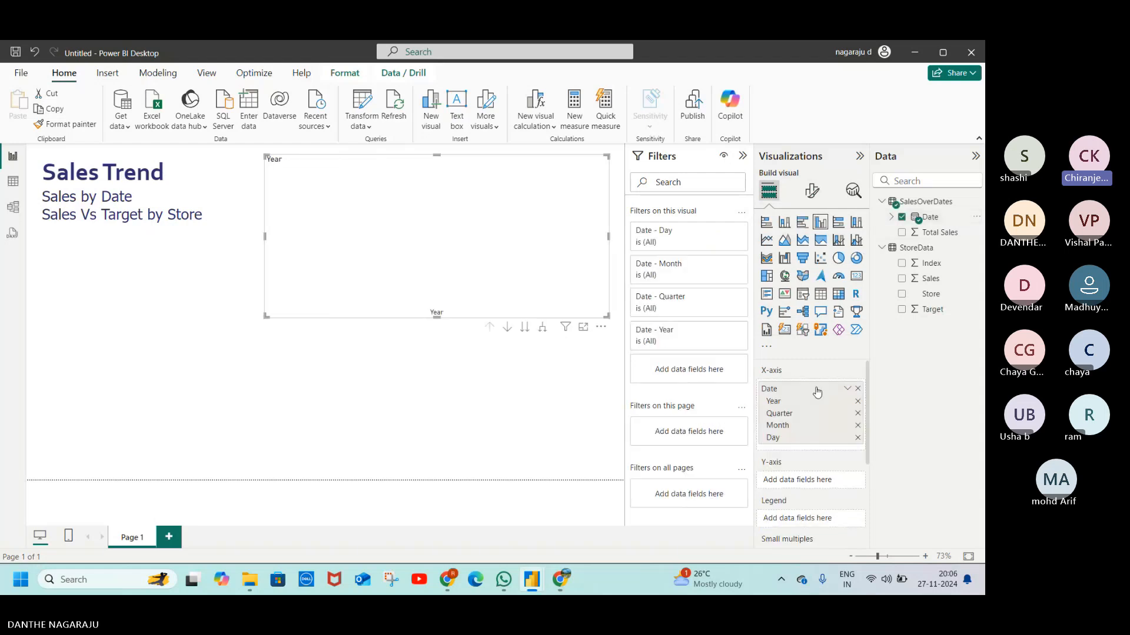
left_click(847, 390)
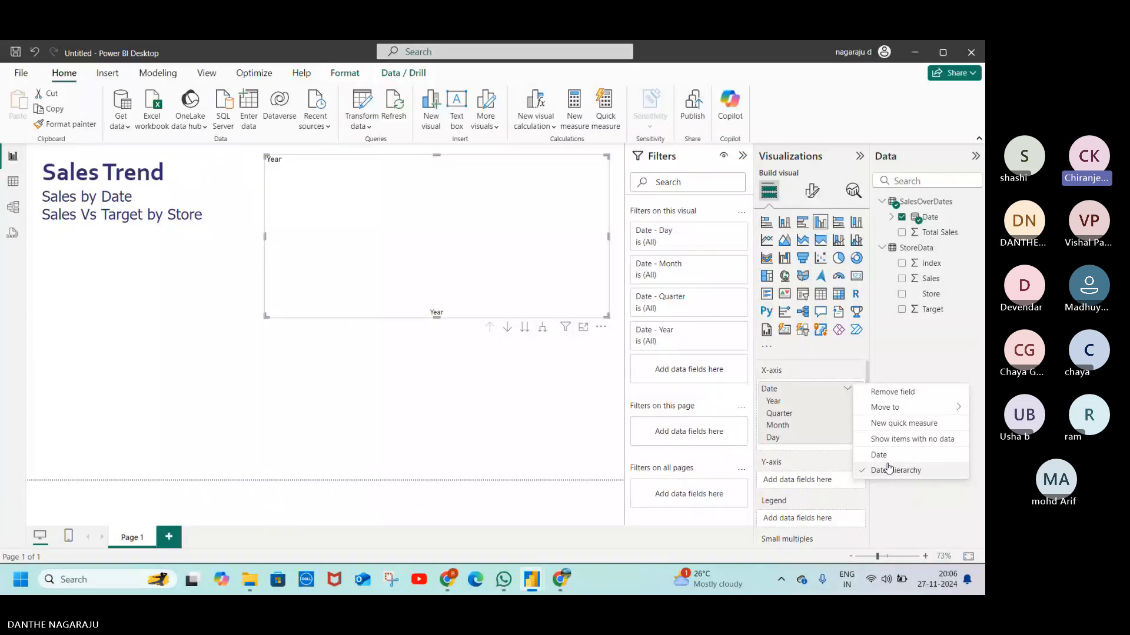
left_click(865, 456)
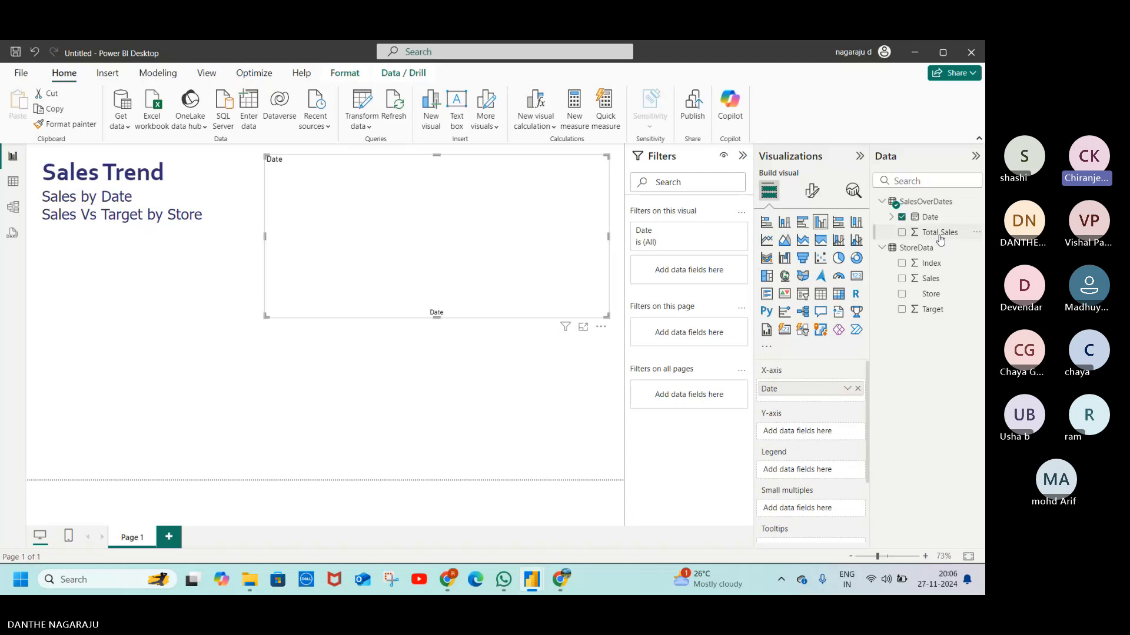
left_click_drag(940, 239, 821, 437)
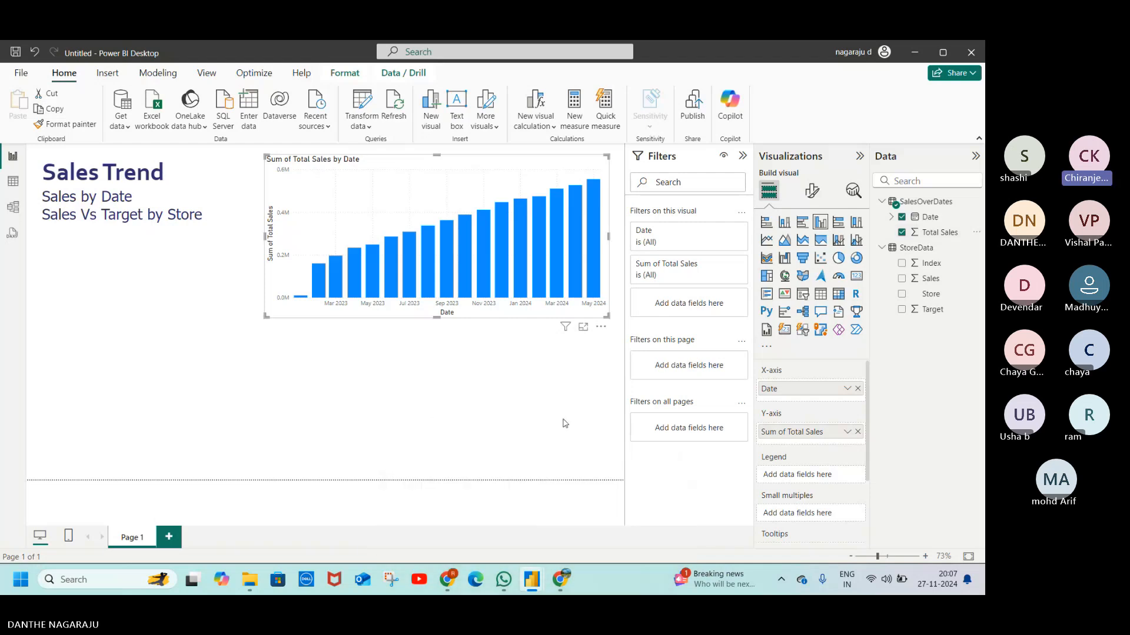
Step: Copy the primary colour code #787CD1 from the Color Scheme section of the requirements PDF and return to the Power BI report
key("alt+Tab")
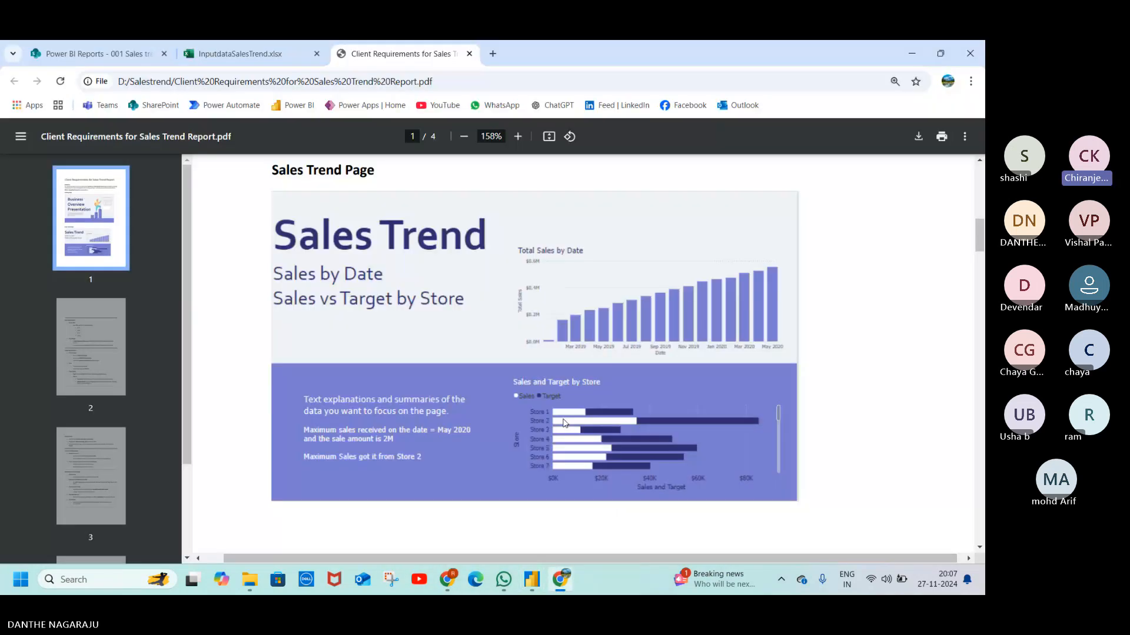
scroll(610, 419, "down", 5)
scroll(610, 419, "down", 10)
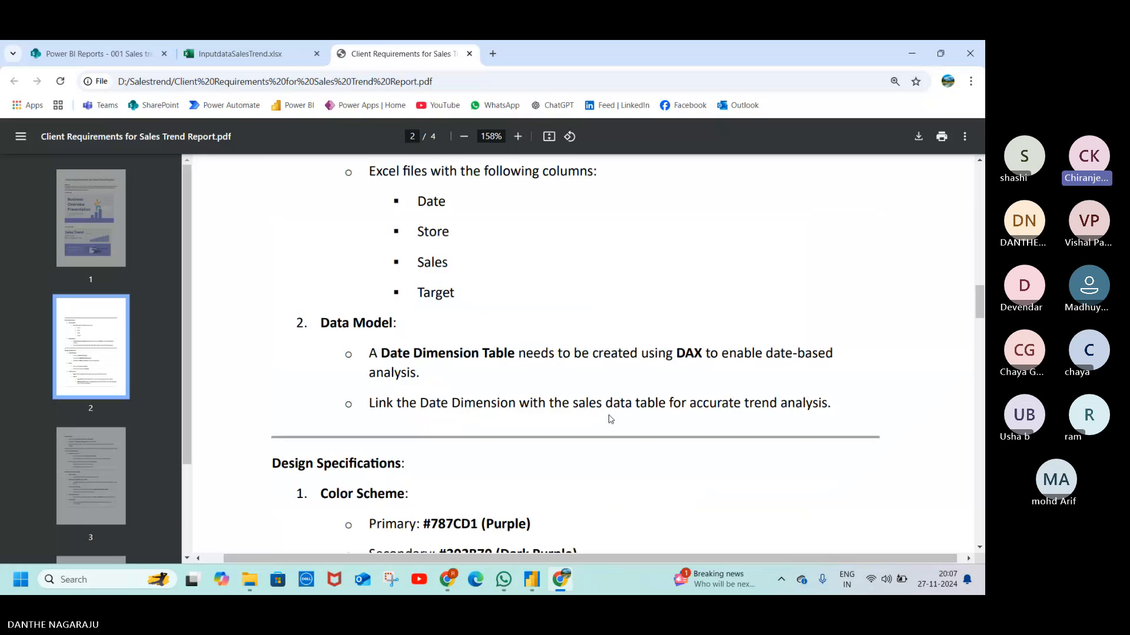
scroll(610, 419, "down", 1)
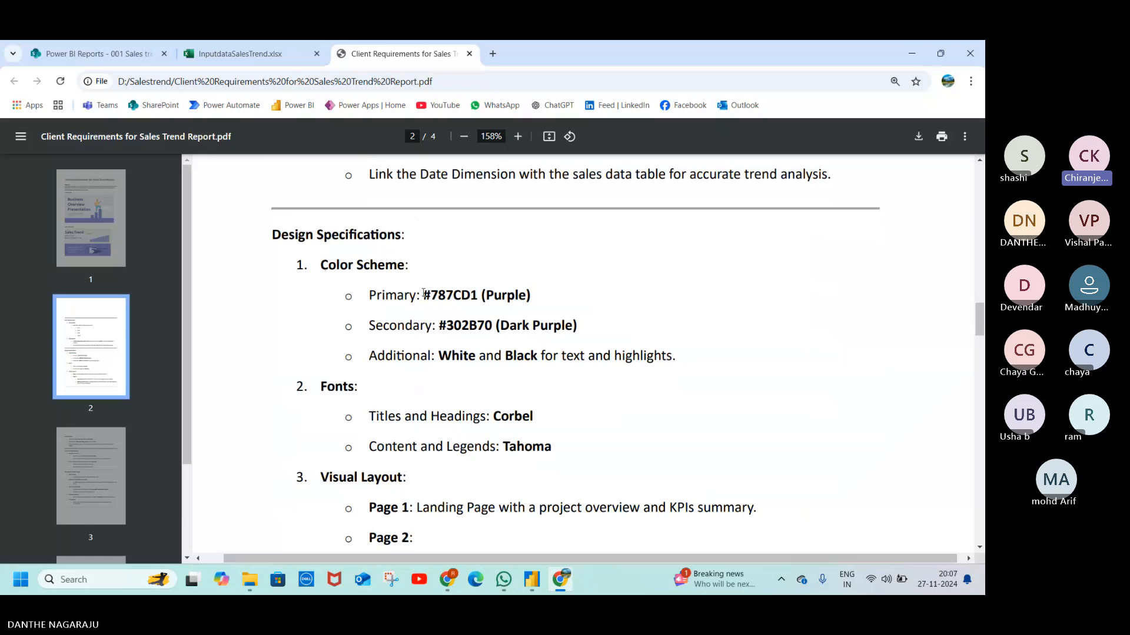
left_click_drag(426, 295, 474, 294)
key("ctrl+c")
key("alt+Tab")
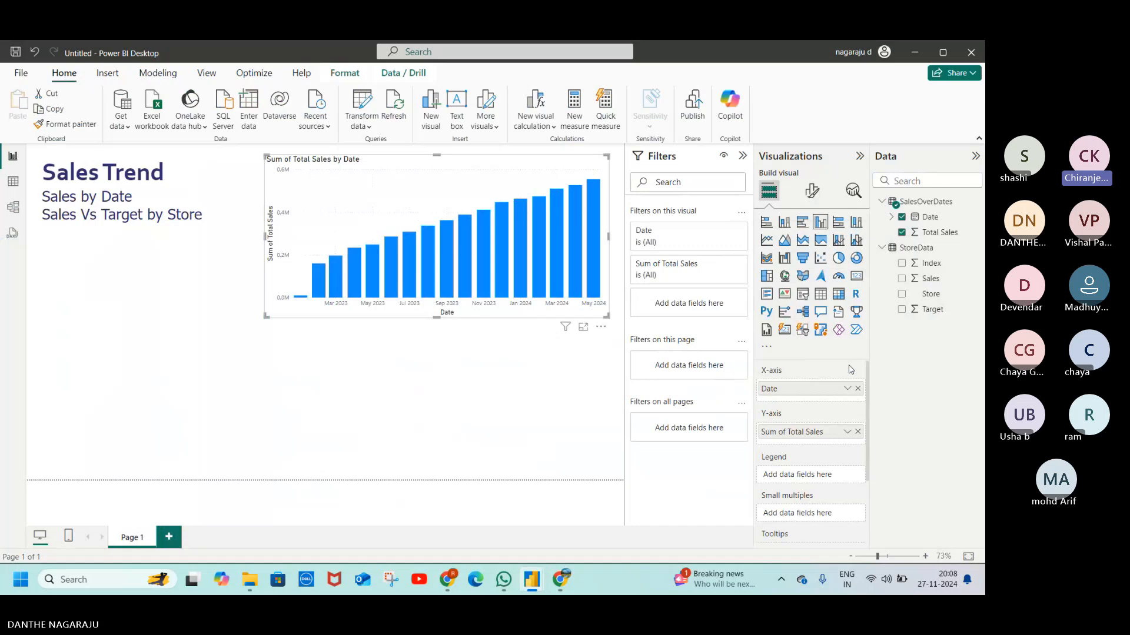
Step: Set the colour of all columns in the sales-by-date chart to #787CD1
left_click(810, 194)
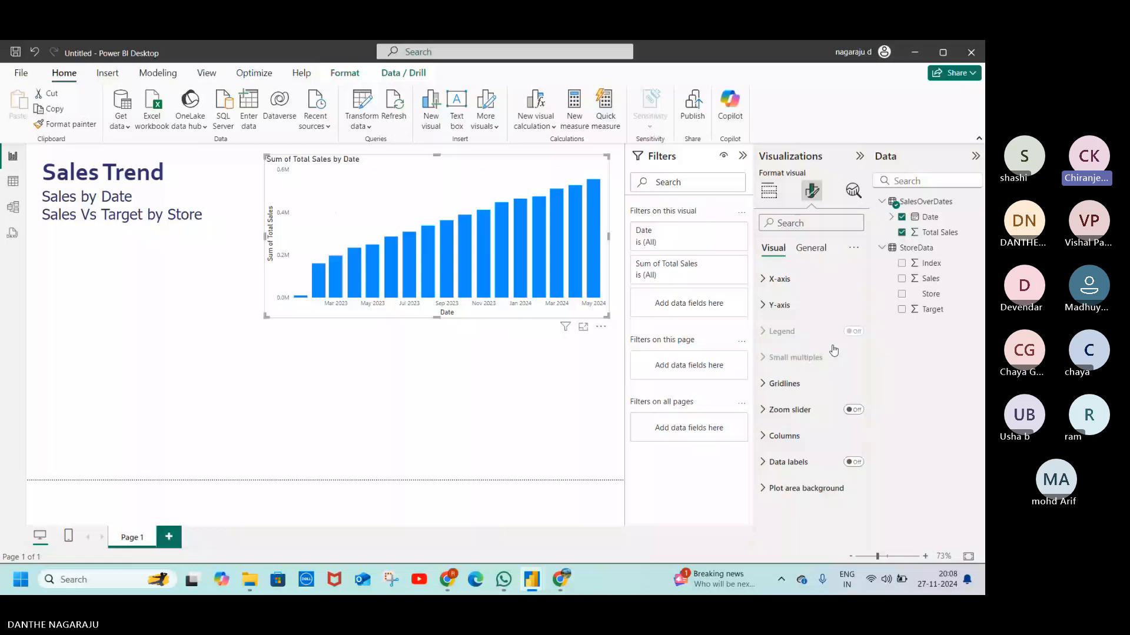
left_click(765, 436)
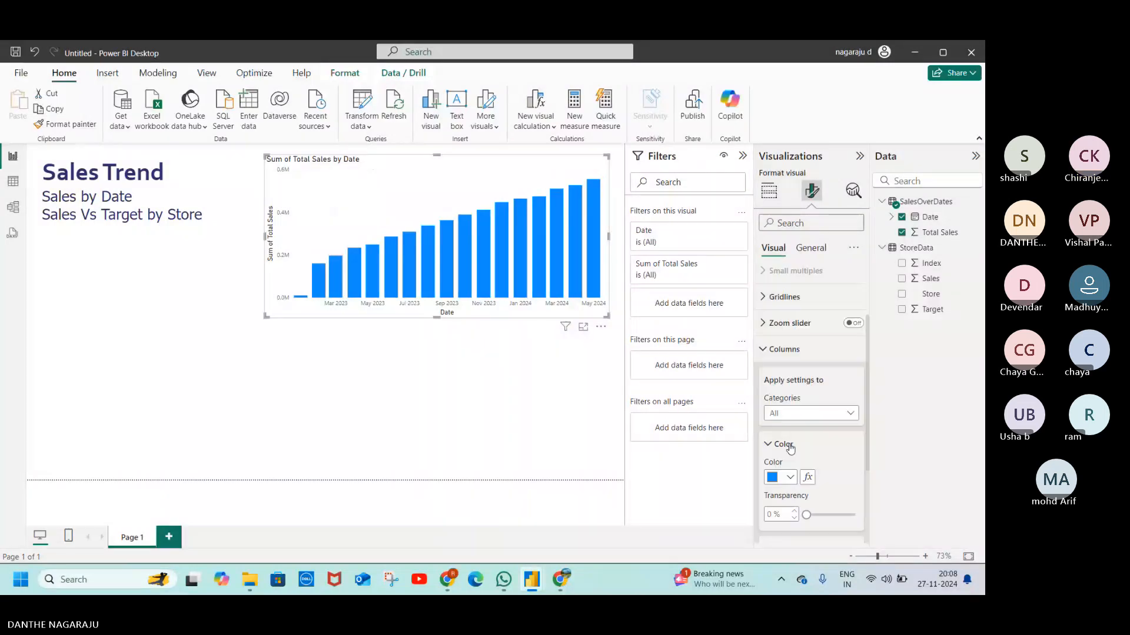
scroll(788, 436, "down", 1)
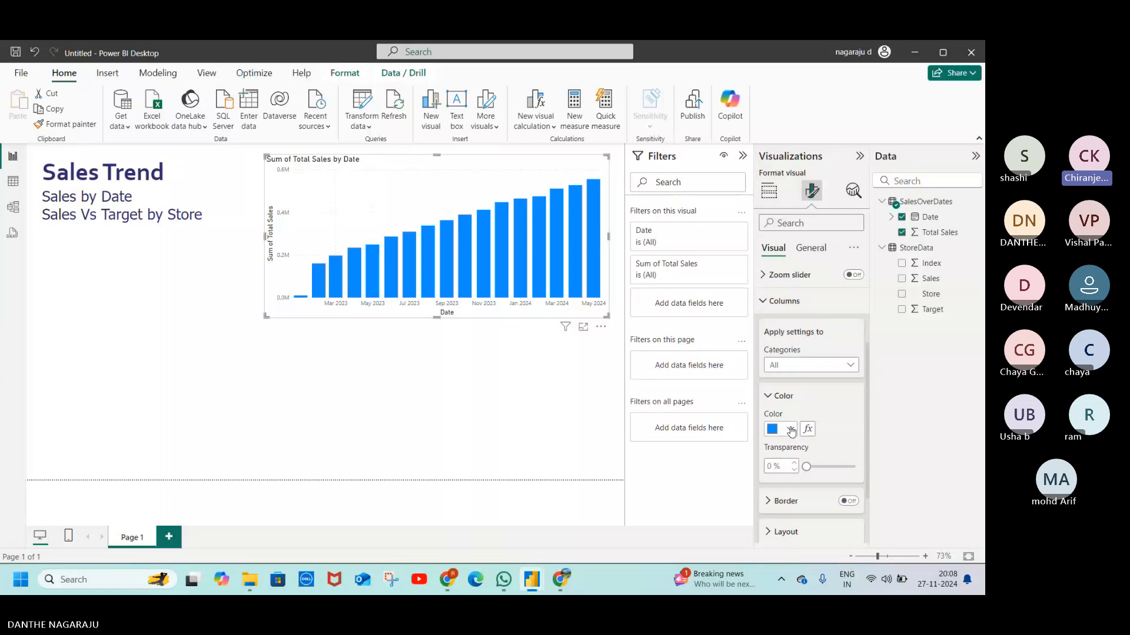
left_click(791, 430)
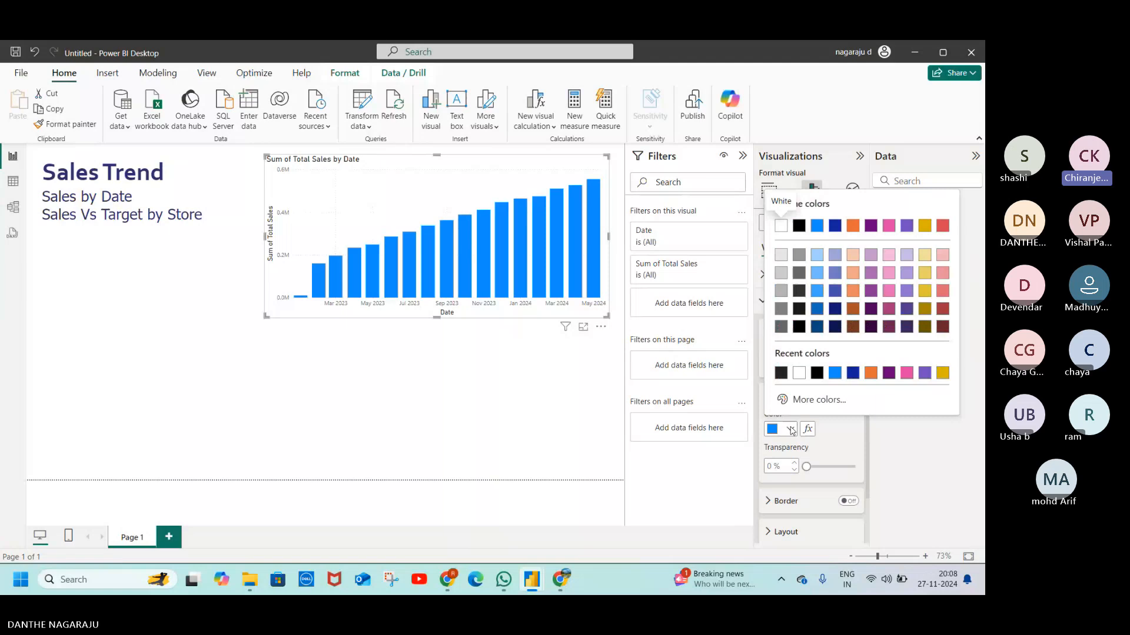
left_click(806, 403)
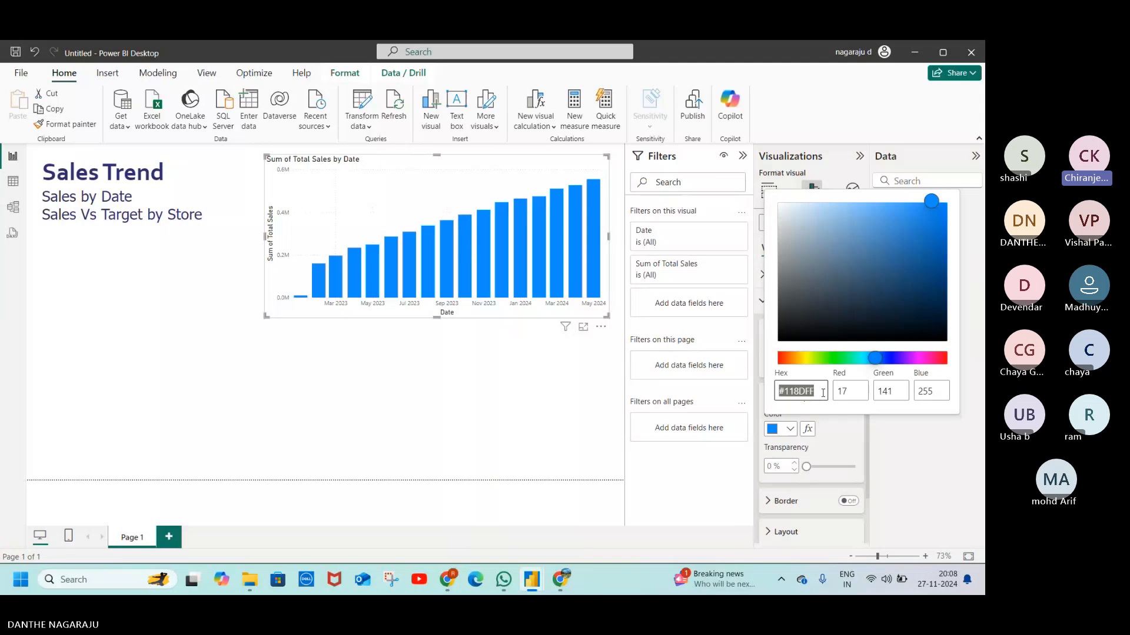
key("ctrl+v")
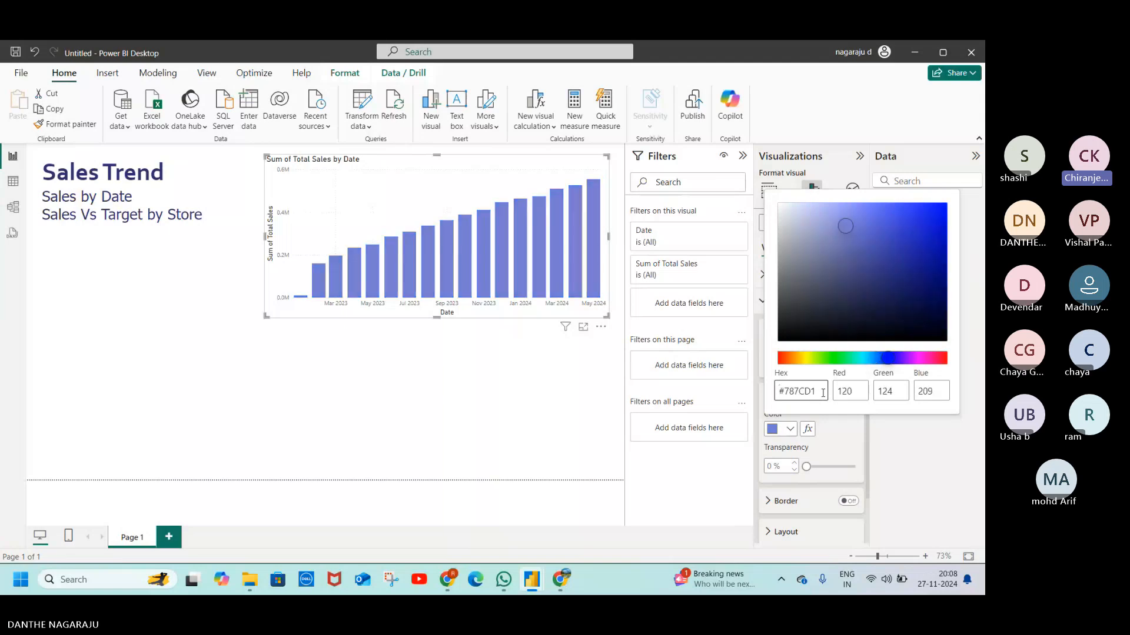
left_click(832, 427)
left_click(834, 431)
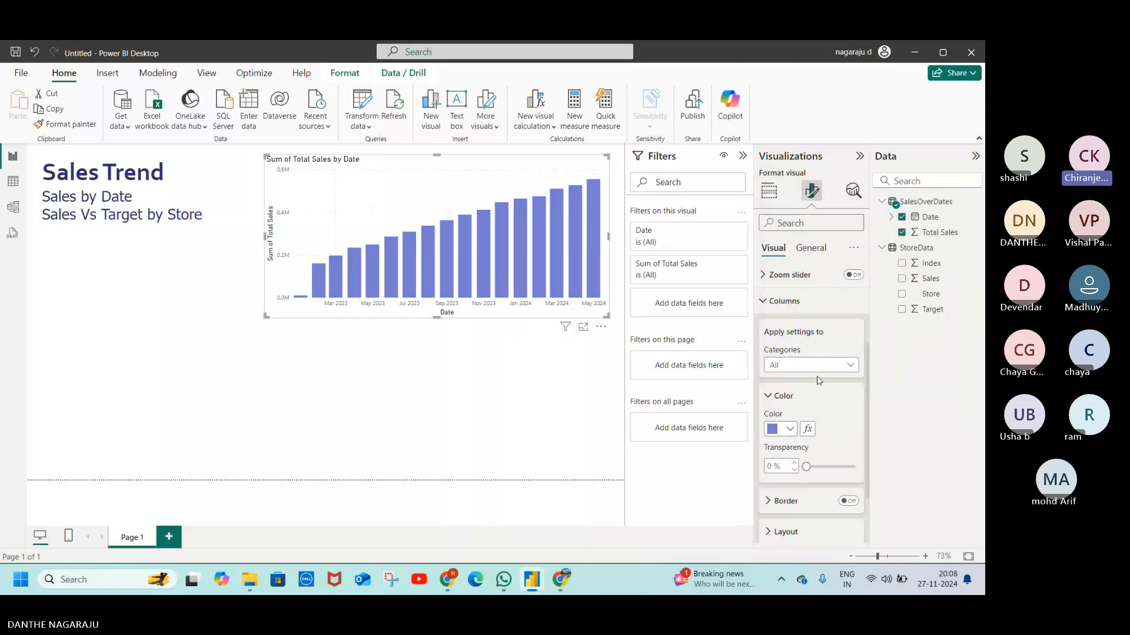
left_click(763, 301)
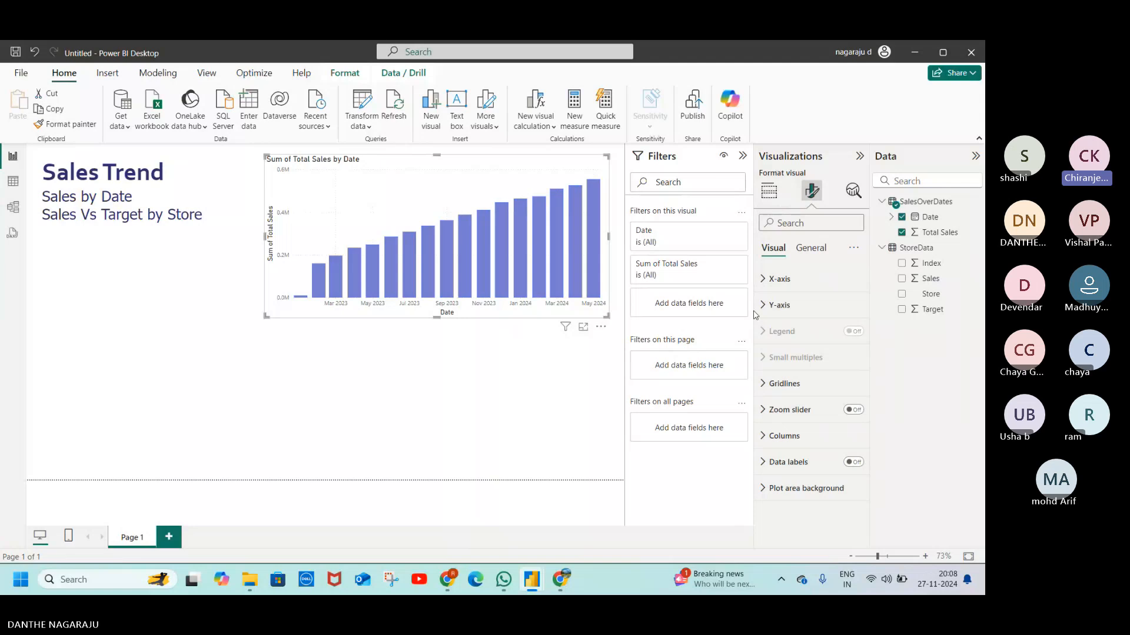
left_click(586, 383)
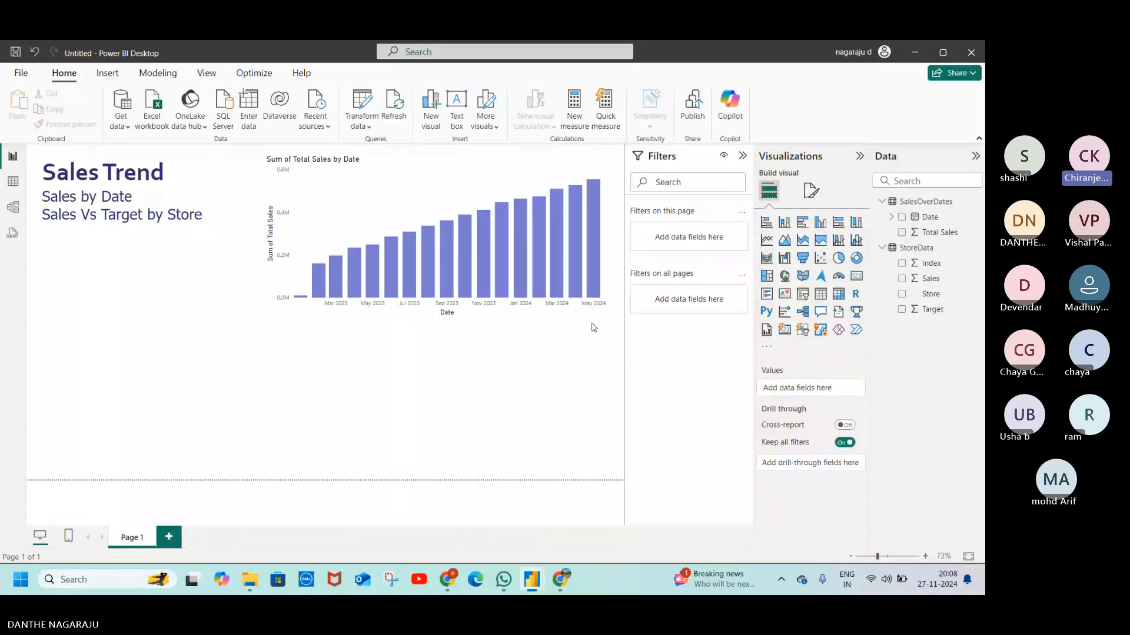
Step: Collapse the filters area, extend the column chart to the page's top and right edges, and raise its lower edge slightly
left_click(605, 171)
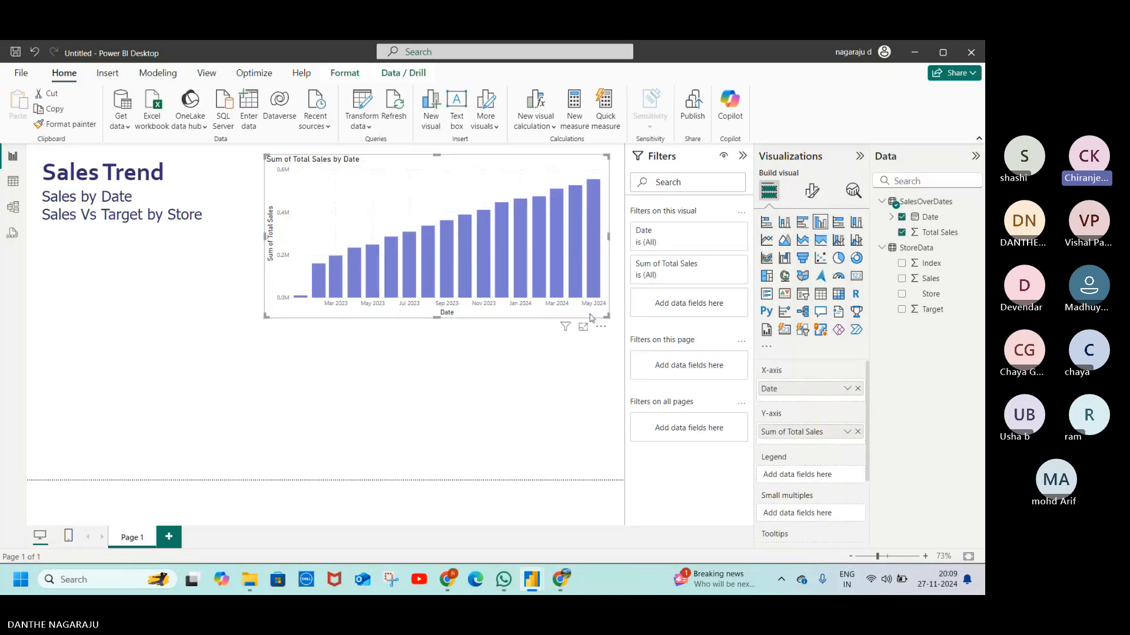
left_click(743, 156)
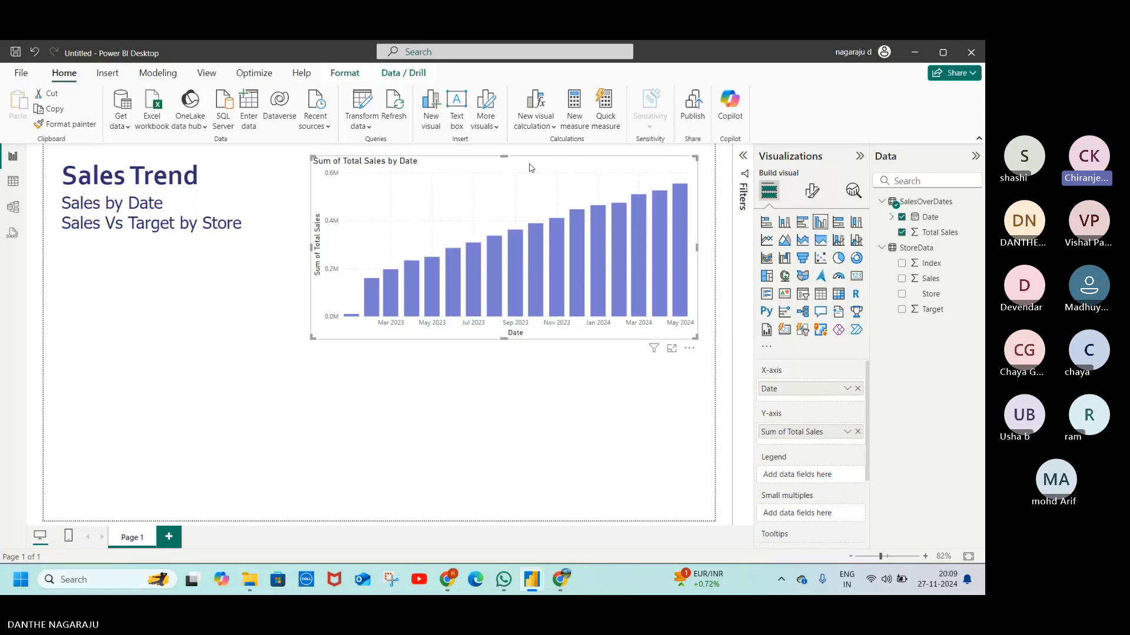
left_click_drag(504, 156, 504, 145)
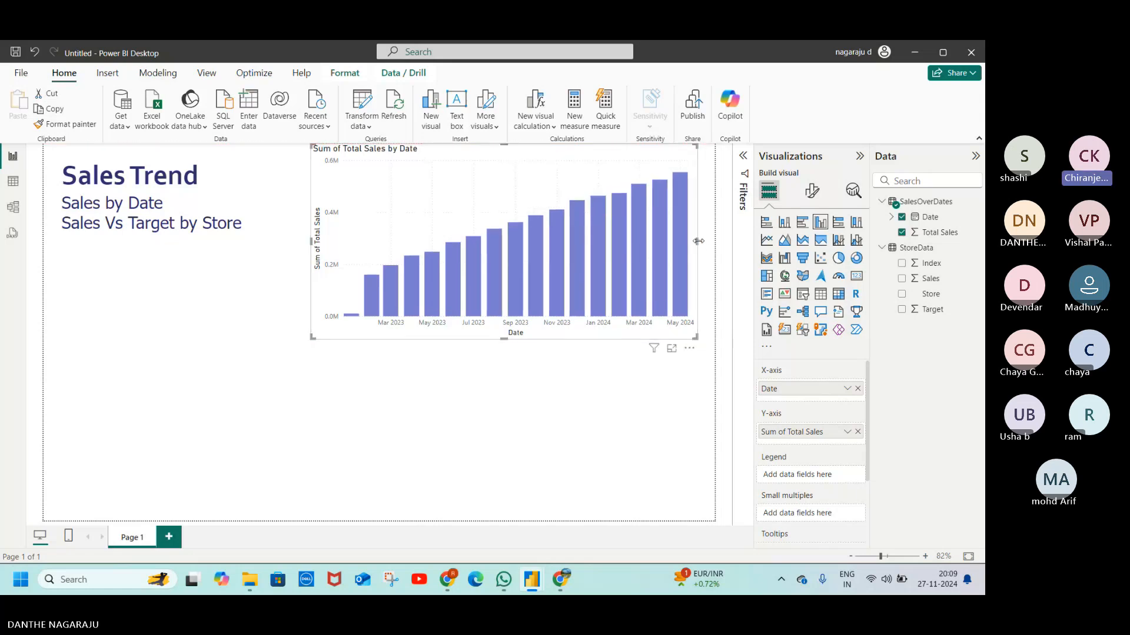
left_click_drag(698, 243, 716, 245)
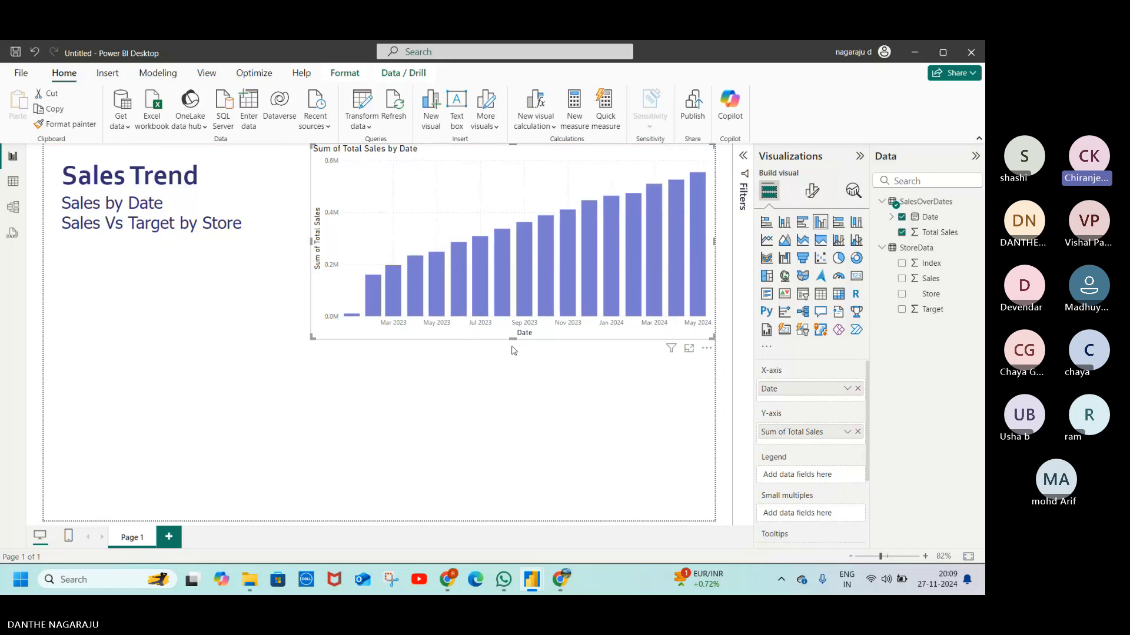
left_click_drag(511, 339, 511, 320)
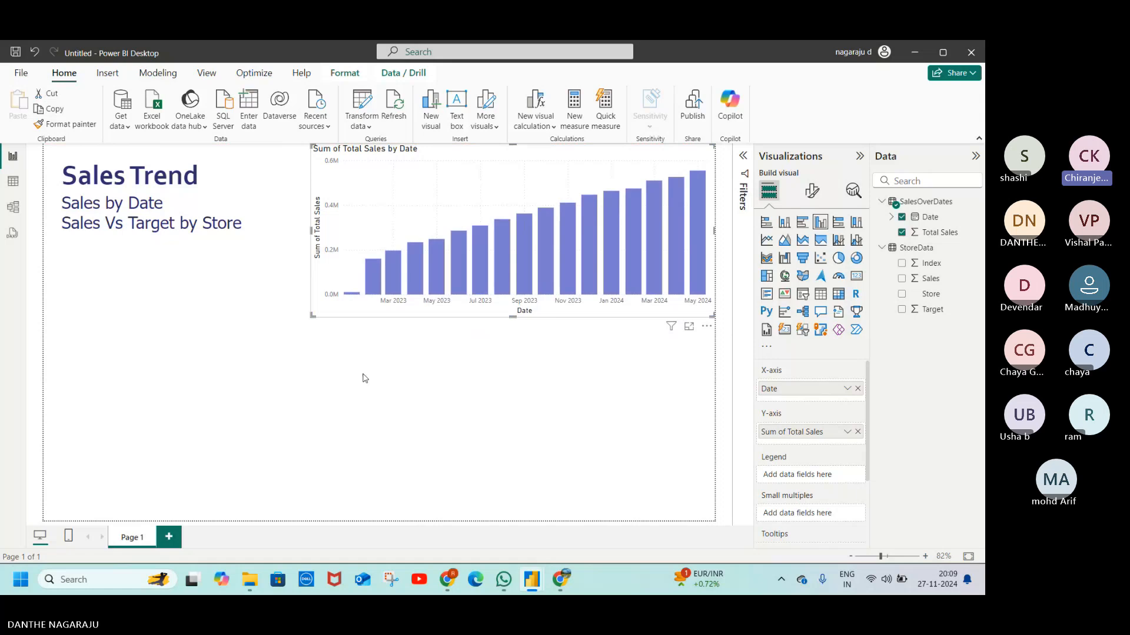
Step: Shrink the heading text box to the column chart's left and lower edges, and lower its top edge slightly
left_click(279, 335)
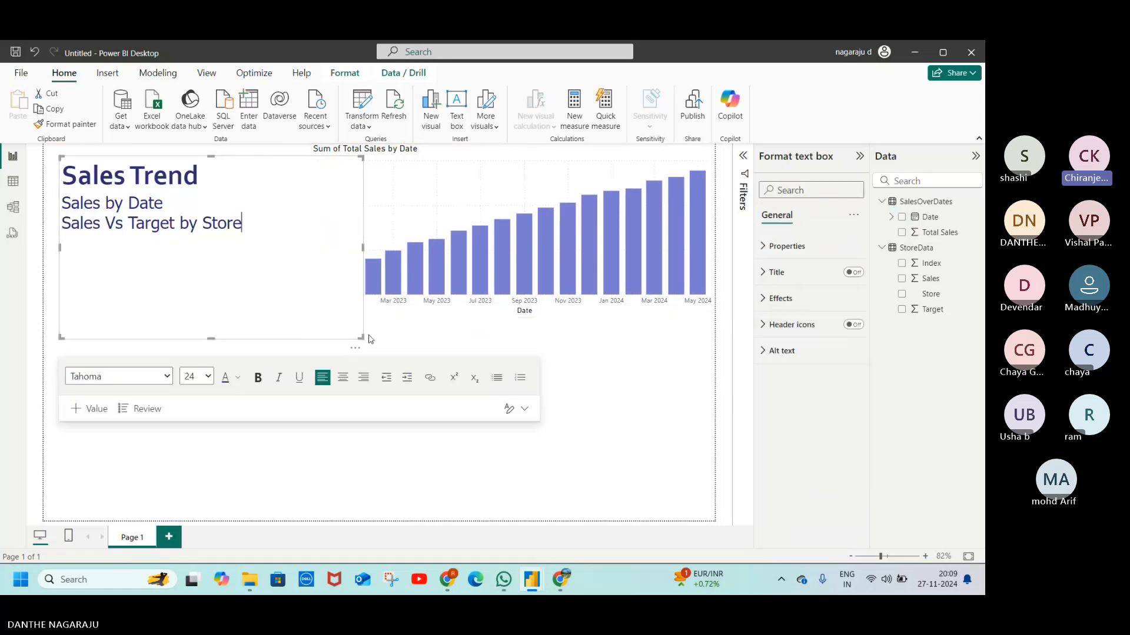
left_click_drag(369, 339, 308, 317)
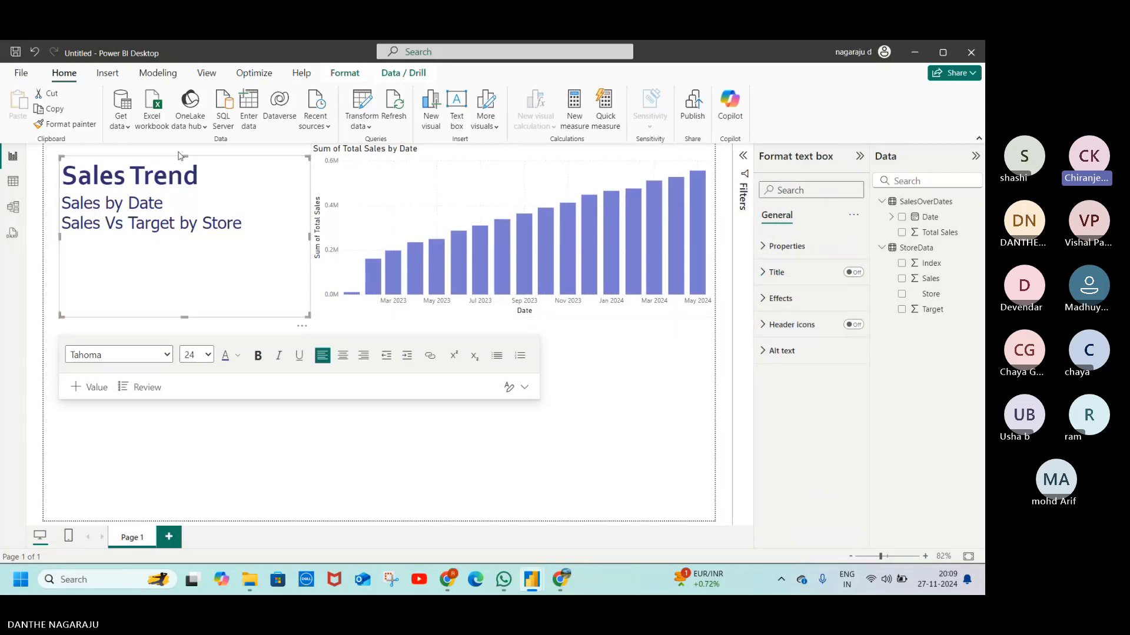
left_click_drag(184, 158, 184, 163)
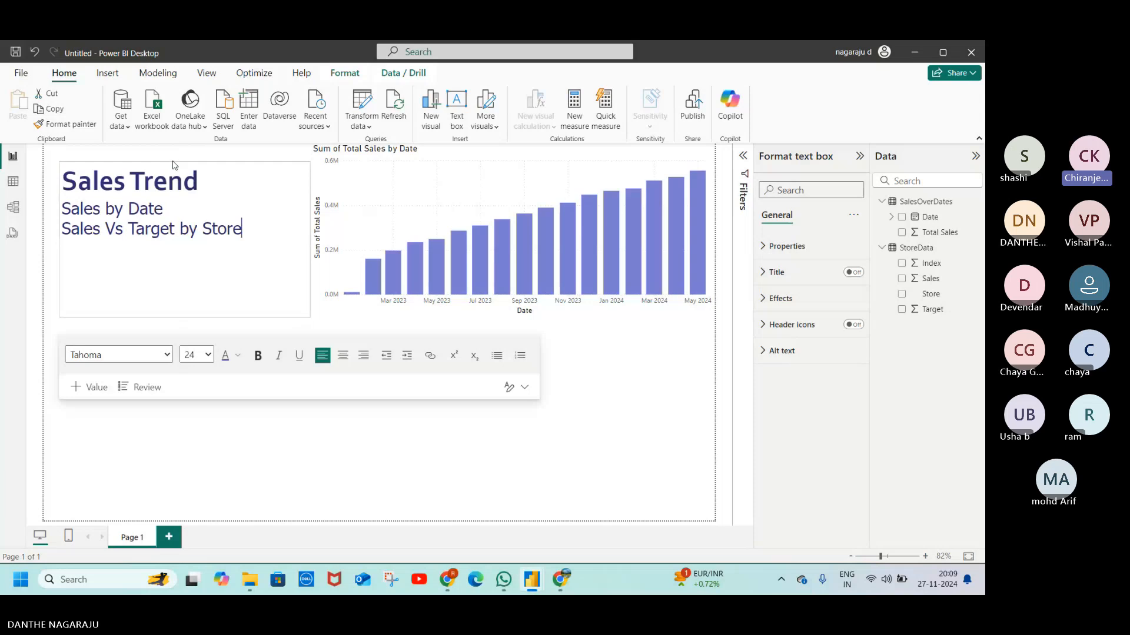
left_click(616, 433)
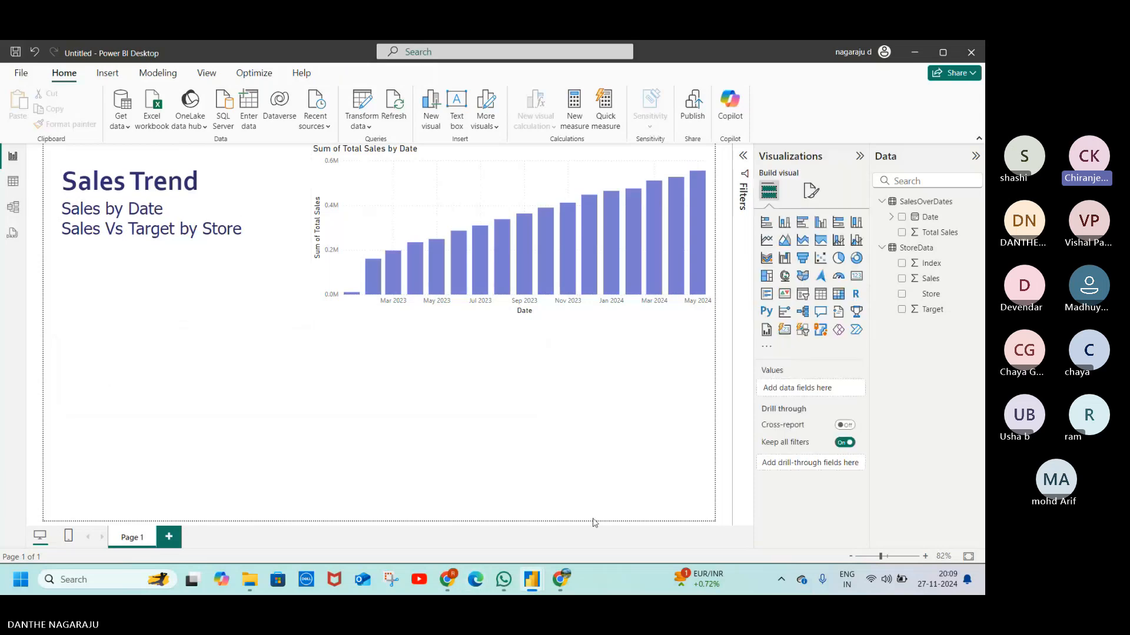
Step: Check the Sales Trend mock-up in the requirements PDF and fit an empty stacked bar chart between the column chart and the page's lower-right corner
key("alt+Tab")
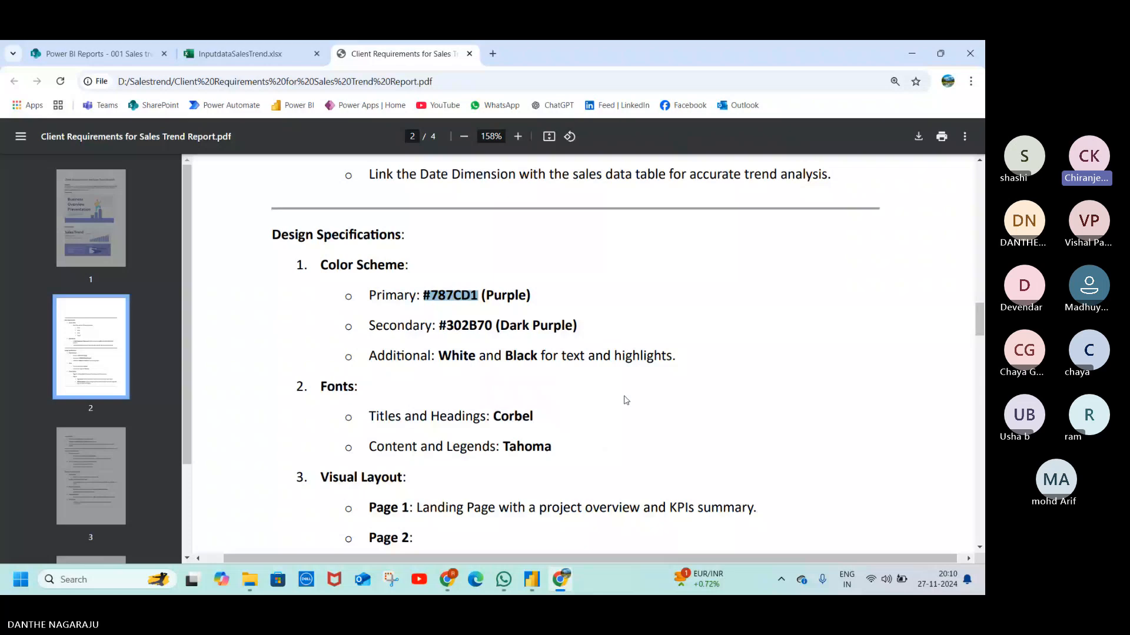
scroll(626, 400, "up", 7)
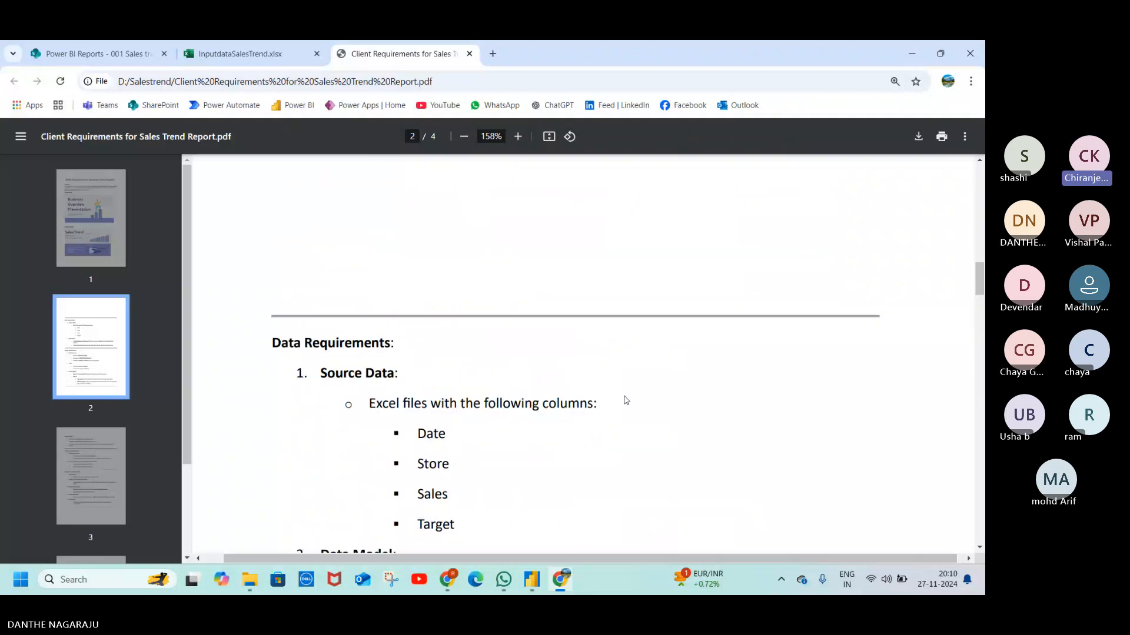
scroll(626, 400, "up", 6)
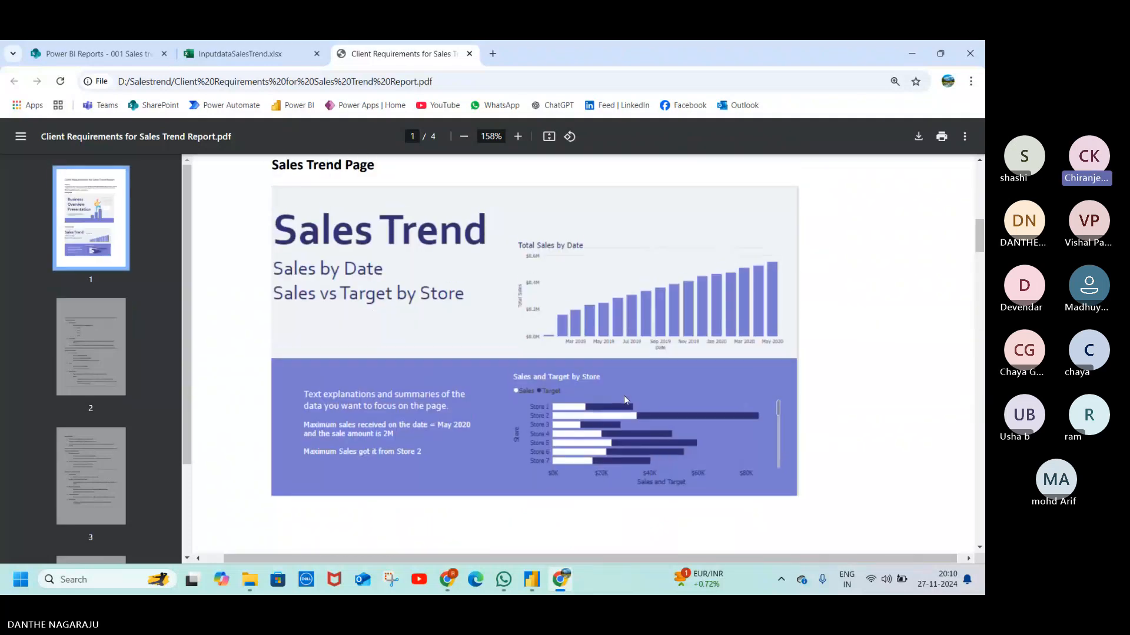
scroll(626, 400, "up", 1)
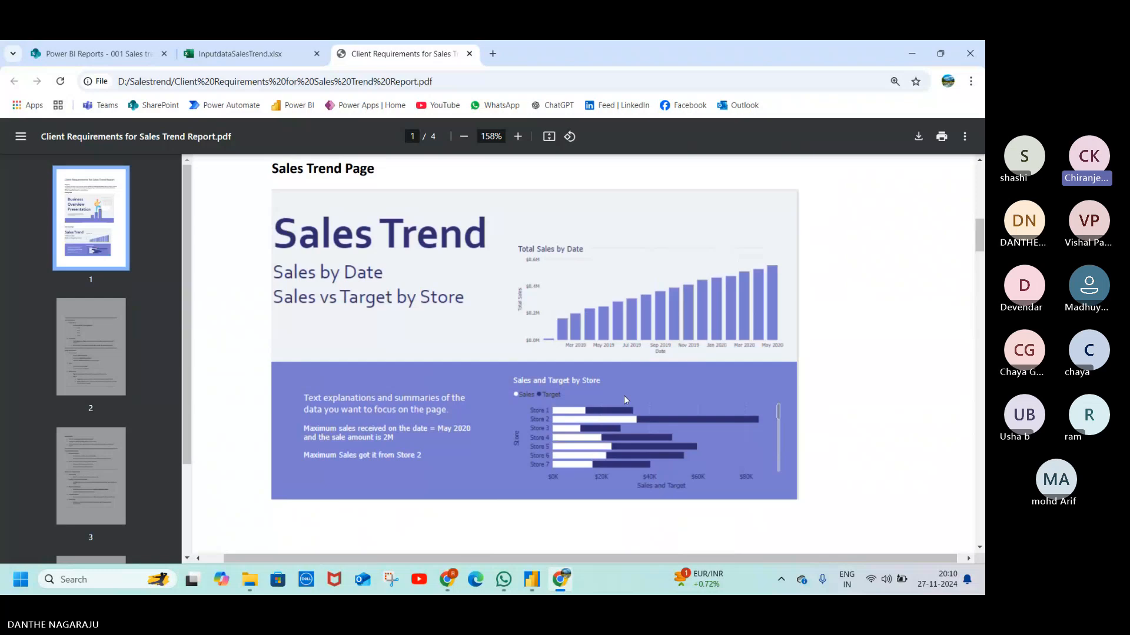
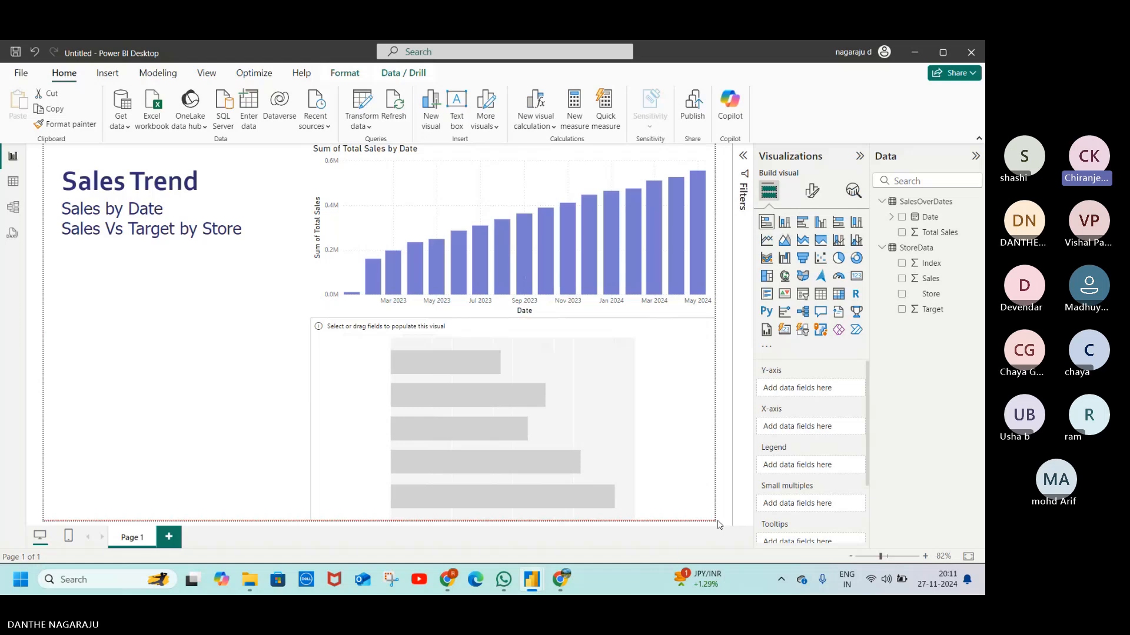
left_click_drag(719, 524, 715, 521)
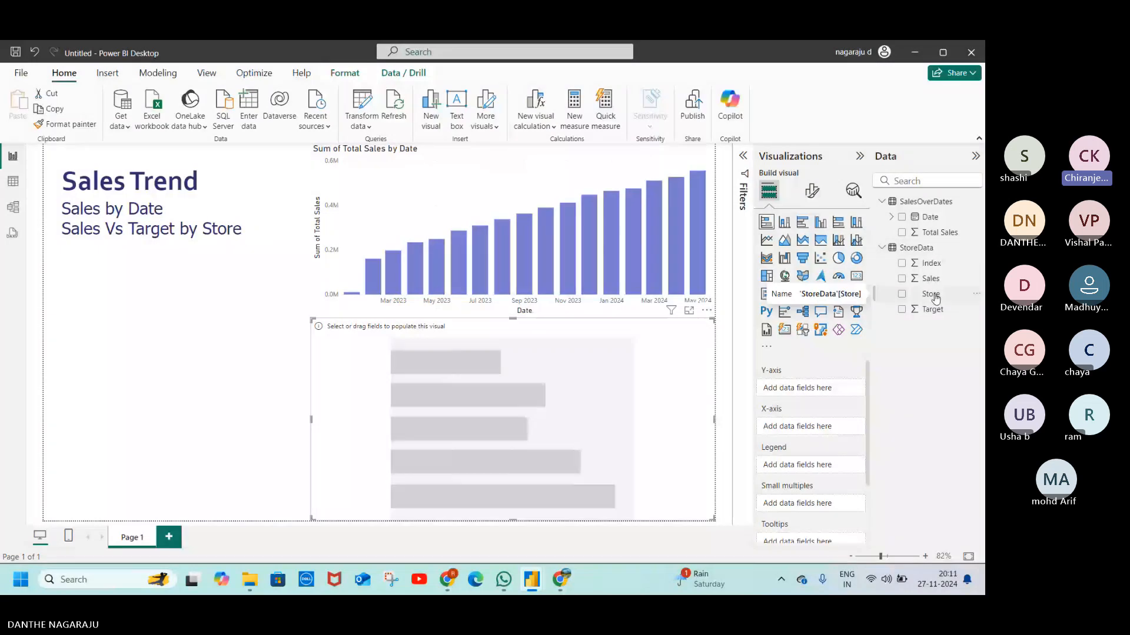
Step: Assign Store to the Y-axis and Sales to the X-axis of the stacked bar chart
left_click_drag(934, 295, 812, 390)
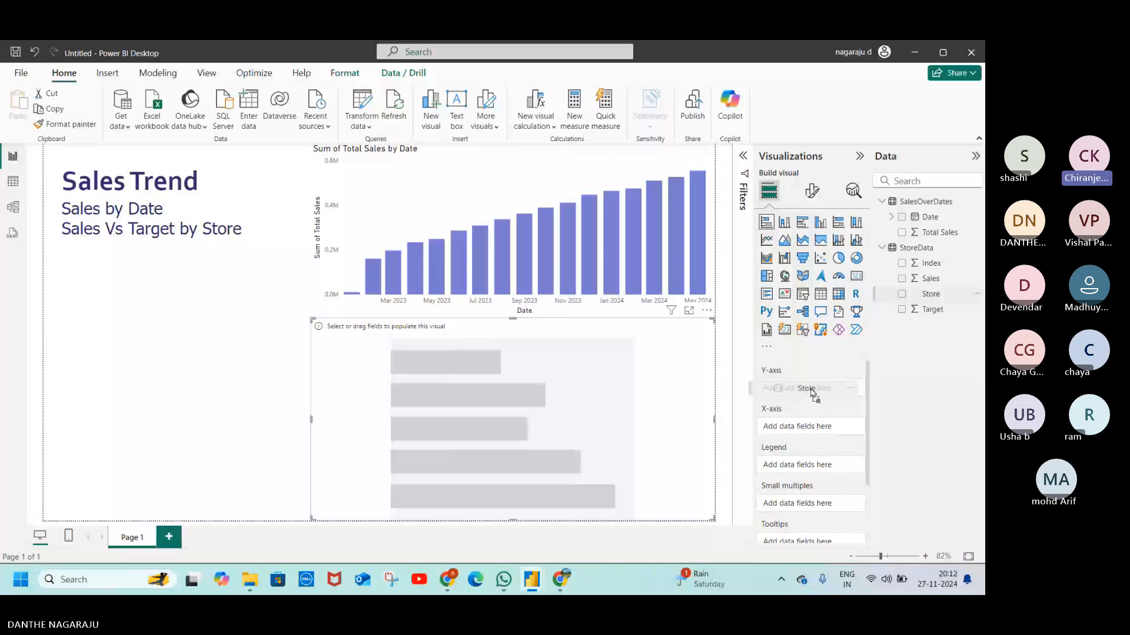
left_click_drag(814, 393, 810, 390)
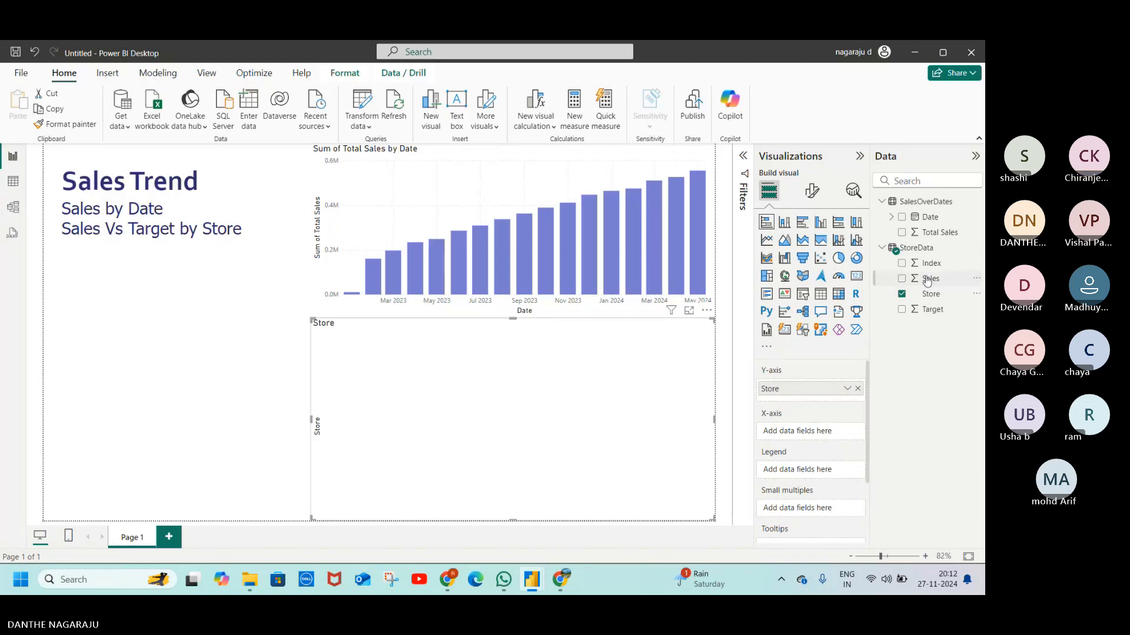
left_click_drag(927, 279, 807, 434)
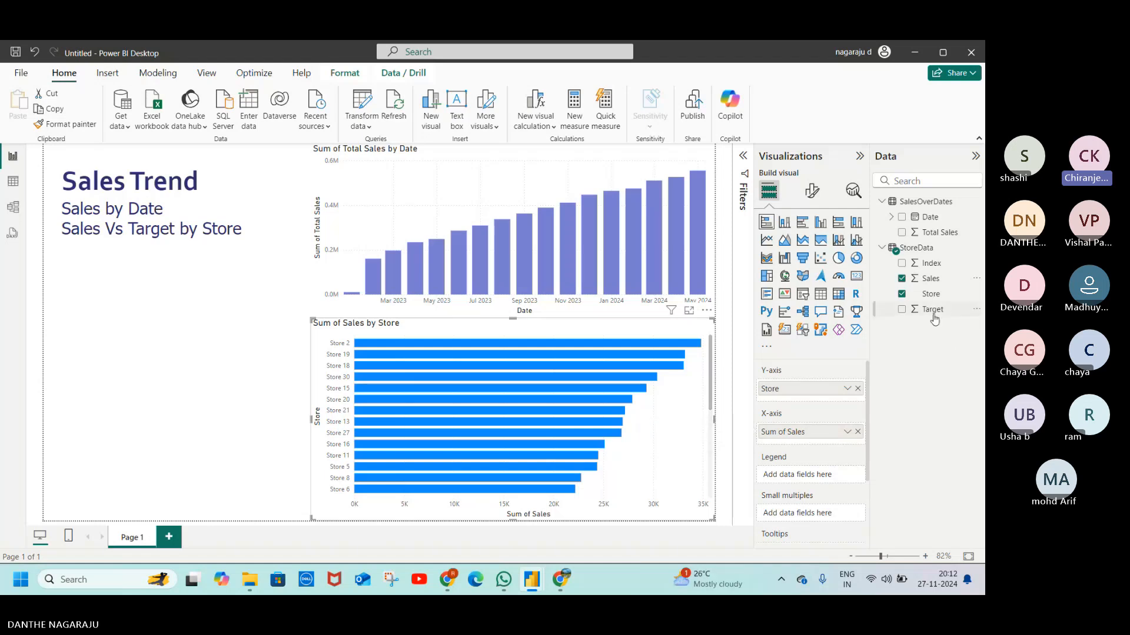
Step: Add Target to the X-axis of the stacked bar chart and color its Sum of Sales bars white
left_click_drag(934, 319, 817, 445)
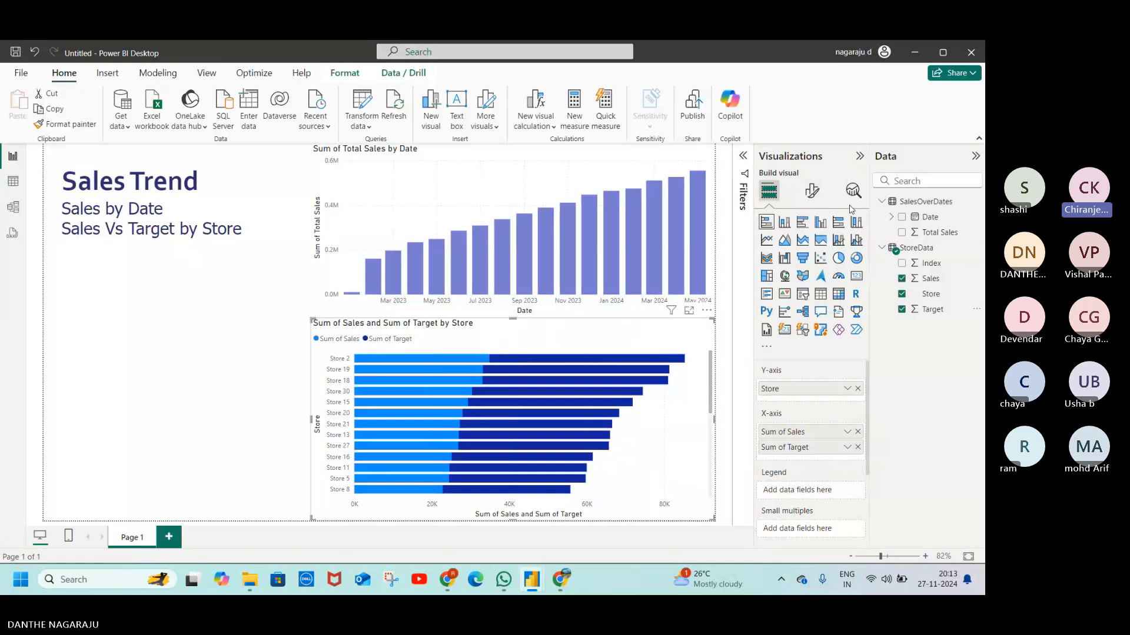
left_click(814, 192)
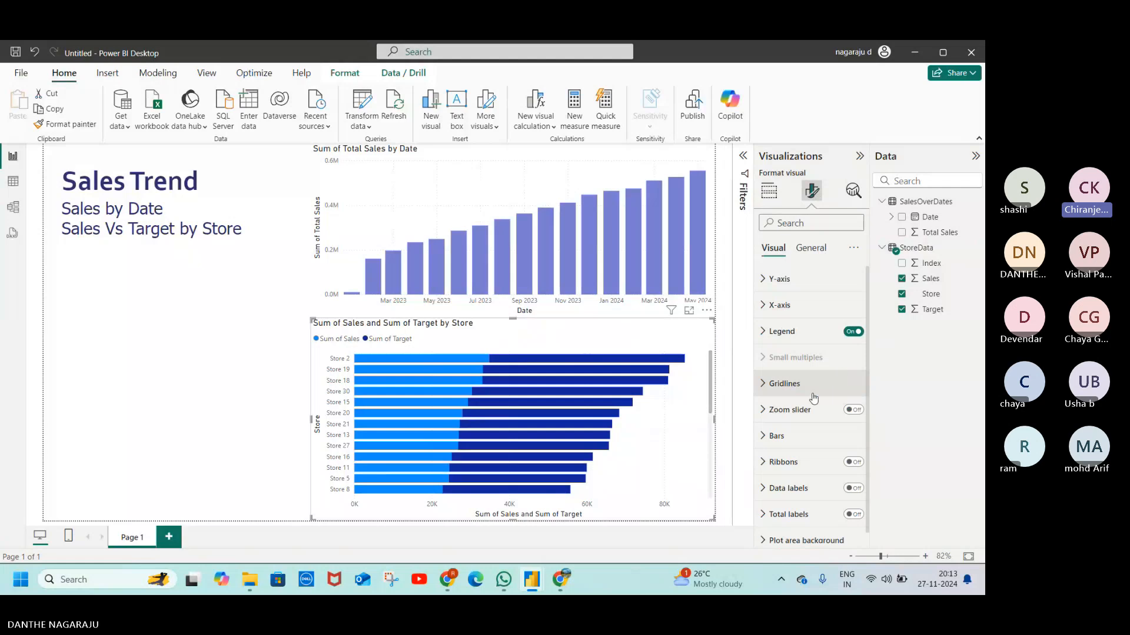
left_click(769, 438)
scroll(809, 465, "down", 1)
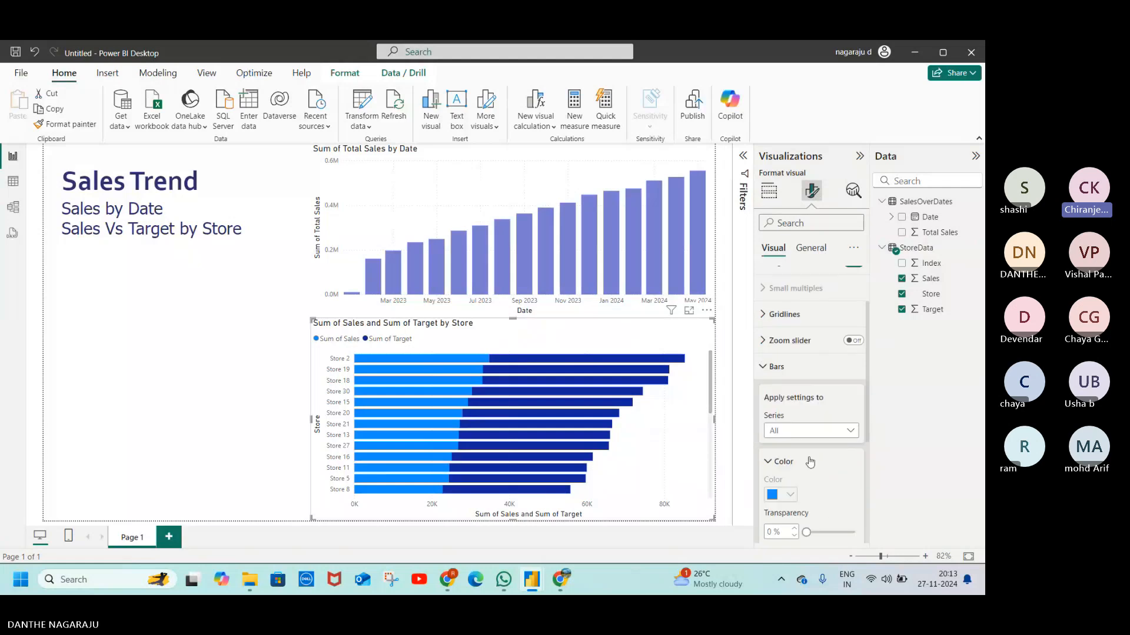
scroll(810, 462, "down", 1)
scroll(811, 462, "down", 1)
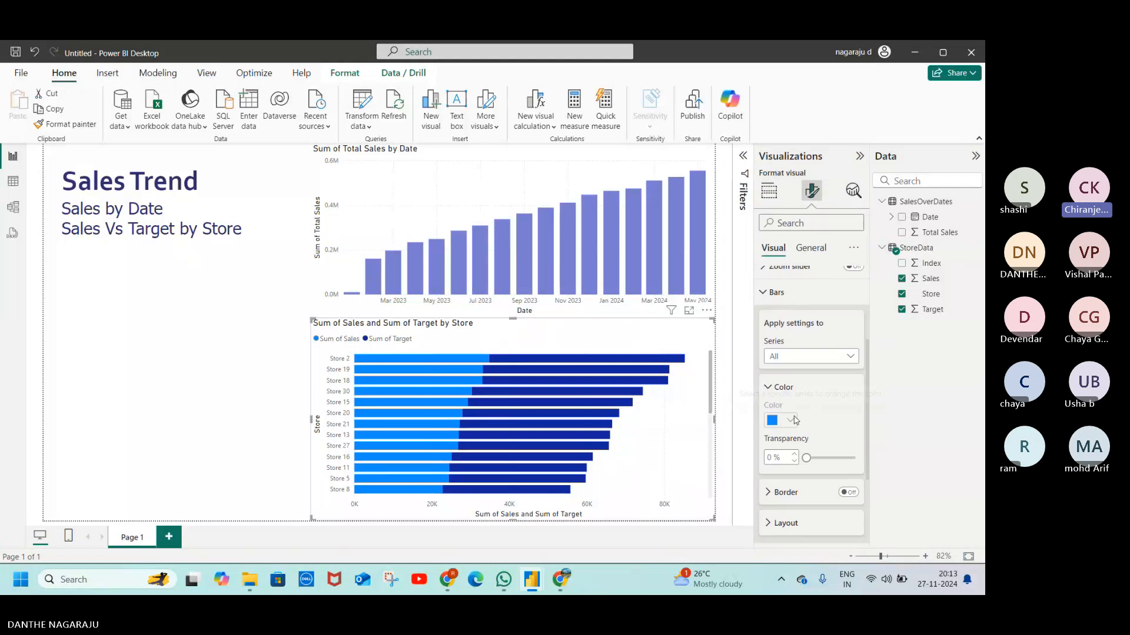
left_click(851, 357)
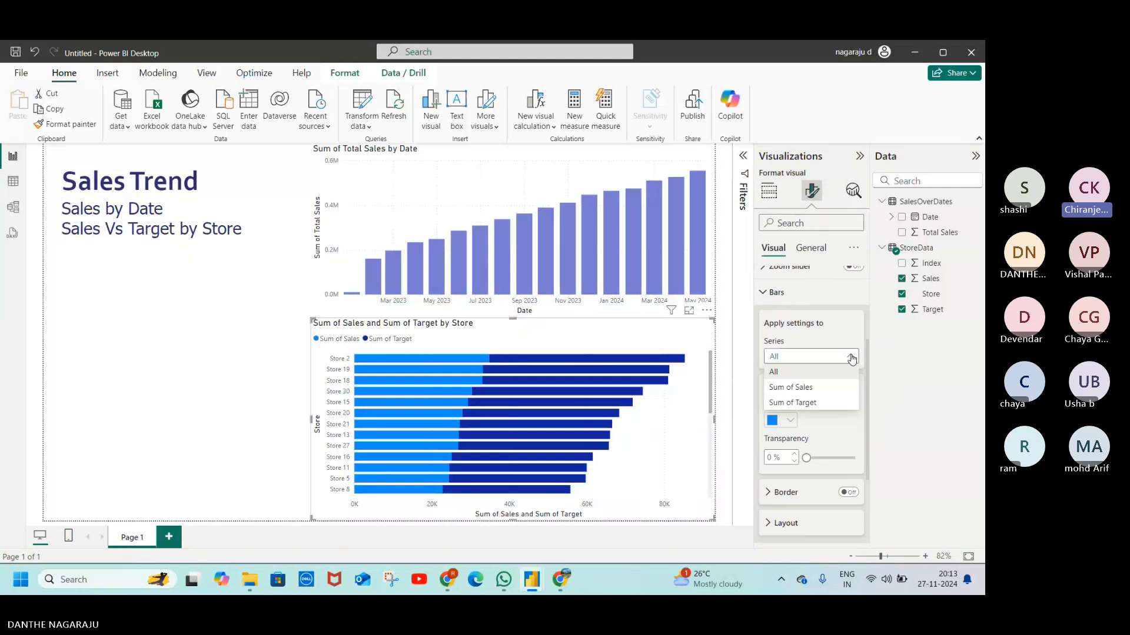
left_click(813, 389)
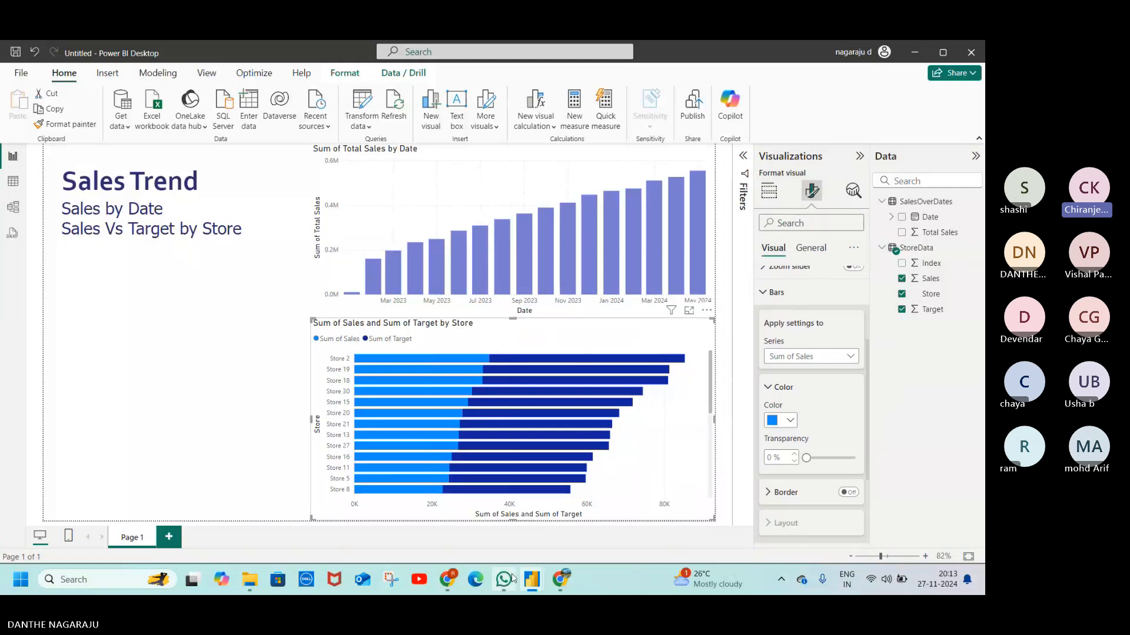
mouse_move(539, 578)
left_click(792, 421)
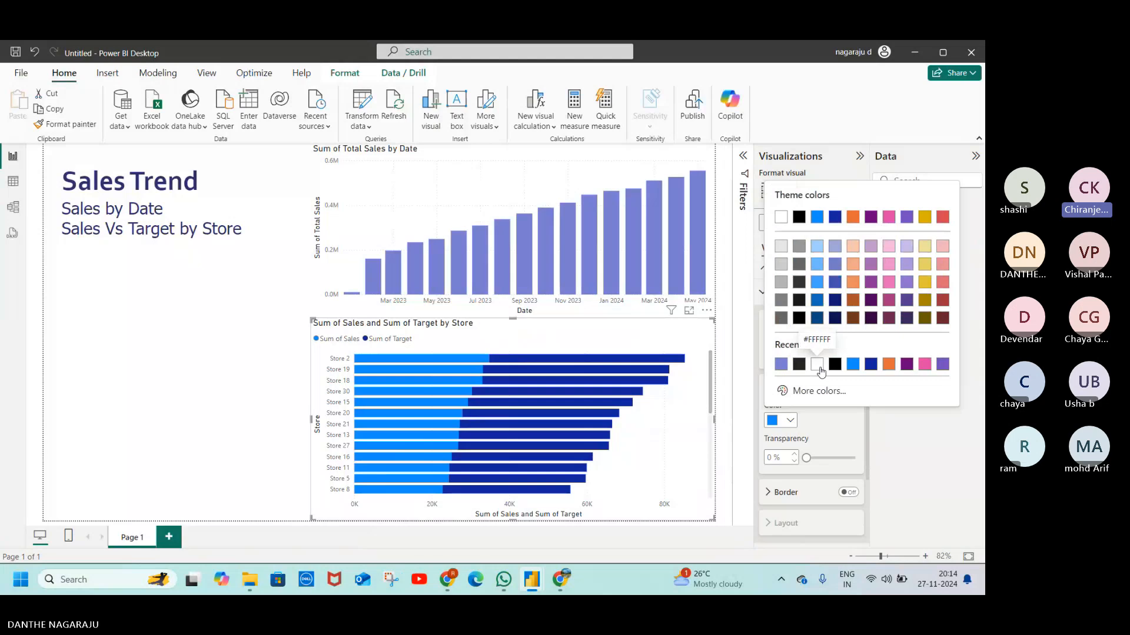
left_click(782, 218)
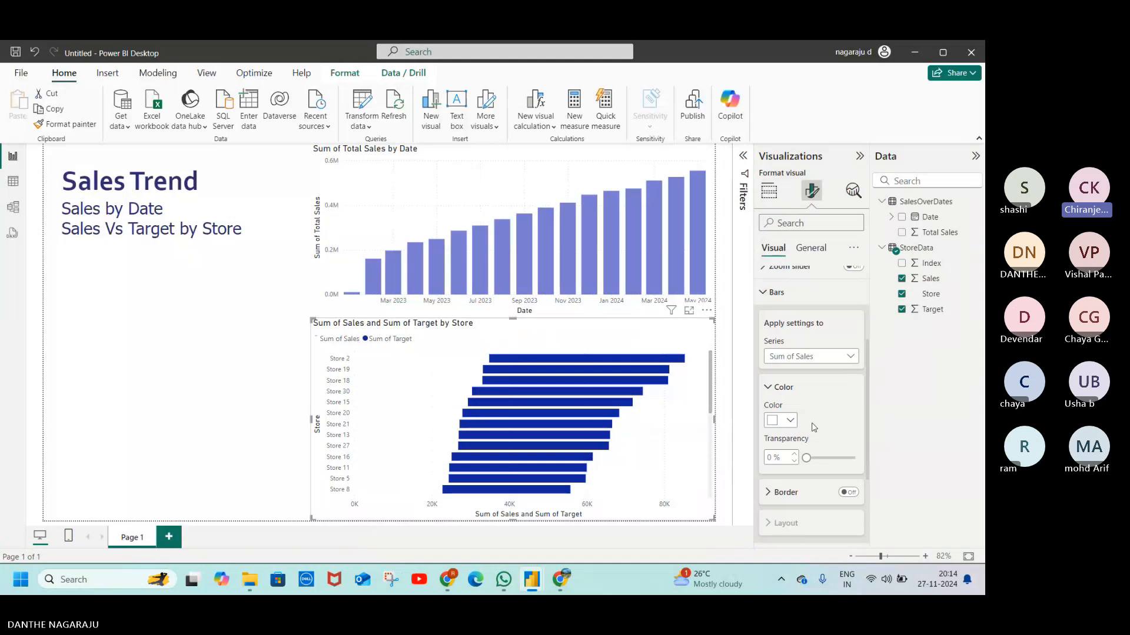
Step: Color the Sum of Target bars with the recently used periwinkle blue of the column chart
left_click(846, 359)
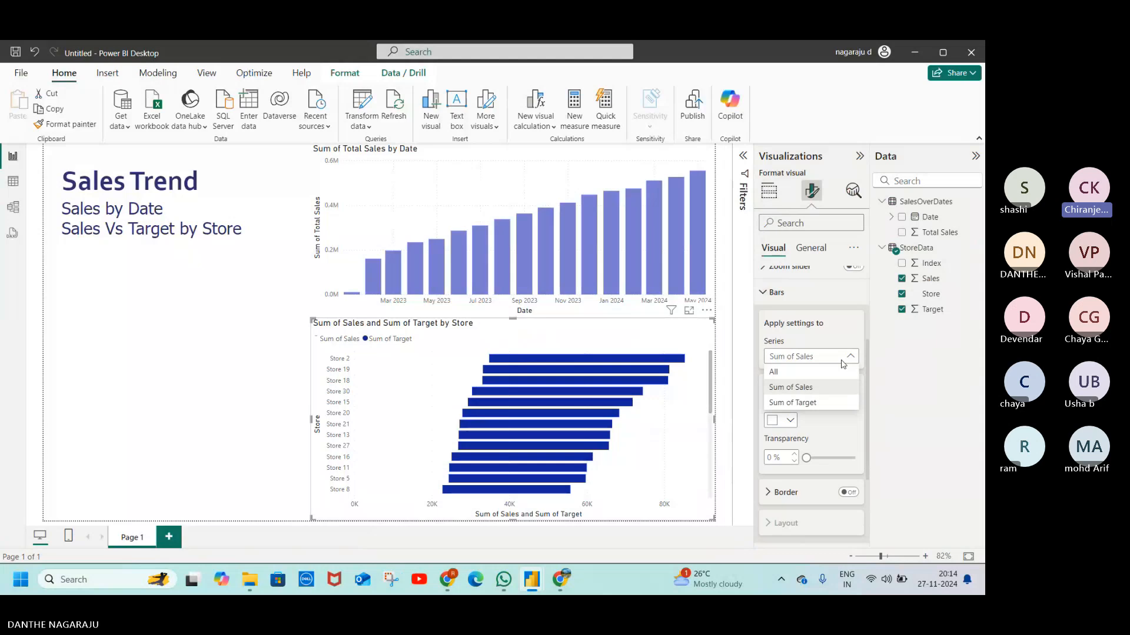
left_click(813, 405)
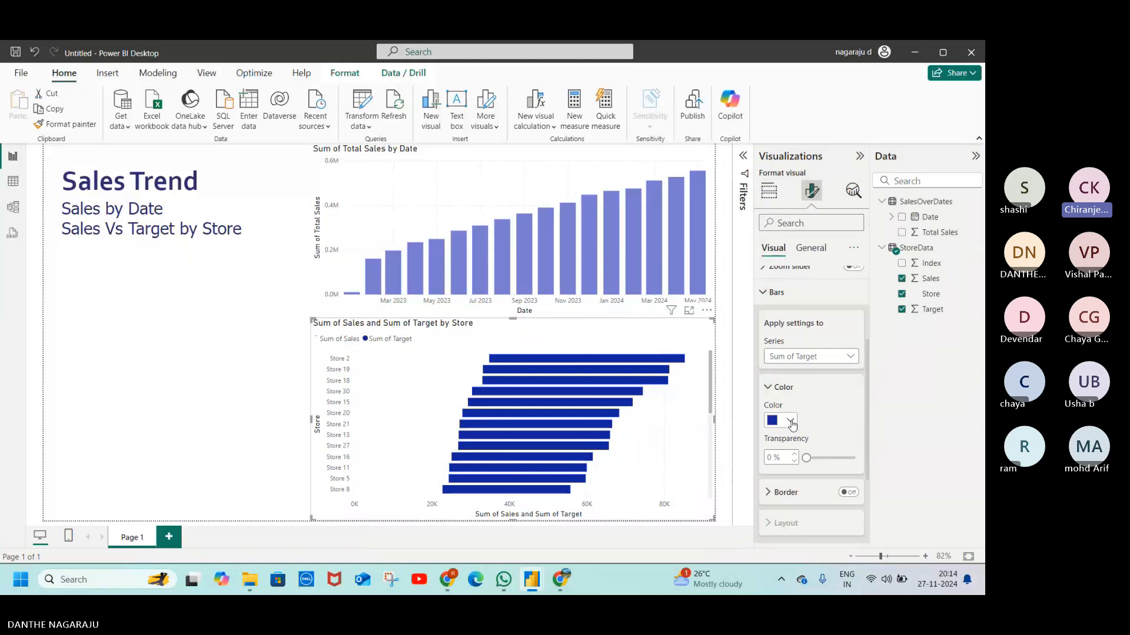
left_click(792, 424)
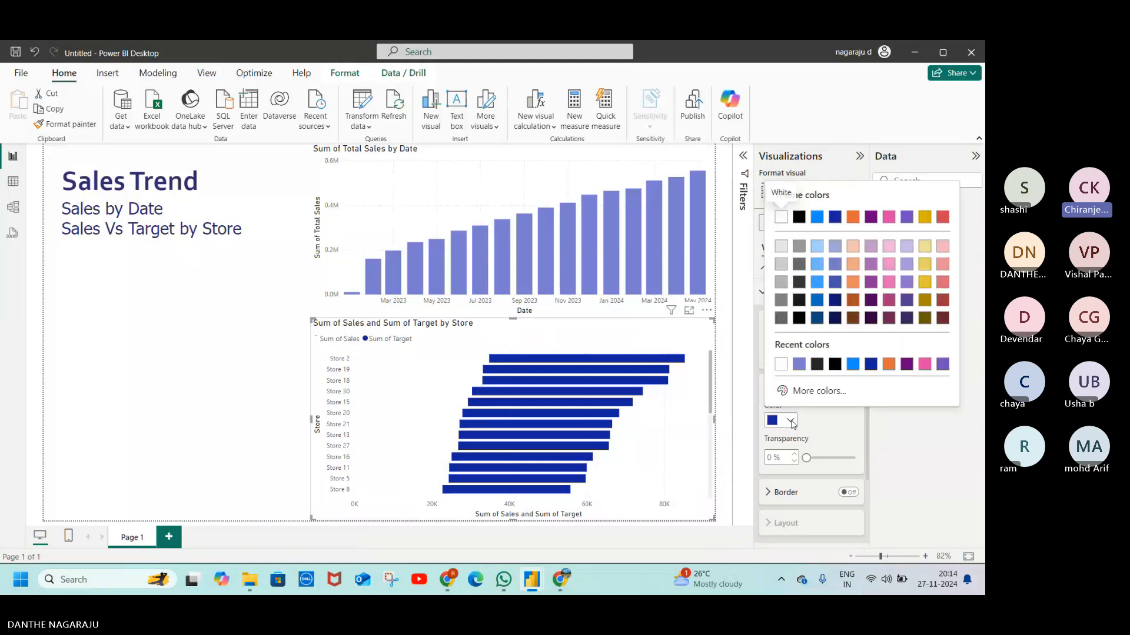
left_click(807, 391)
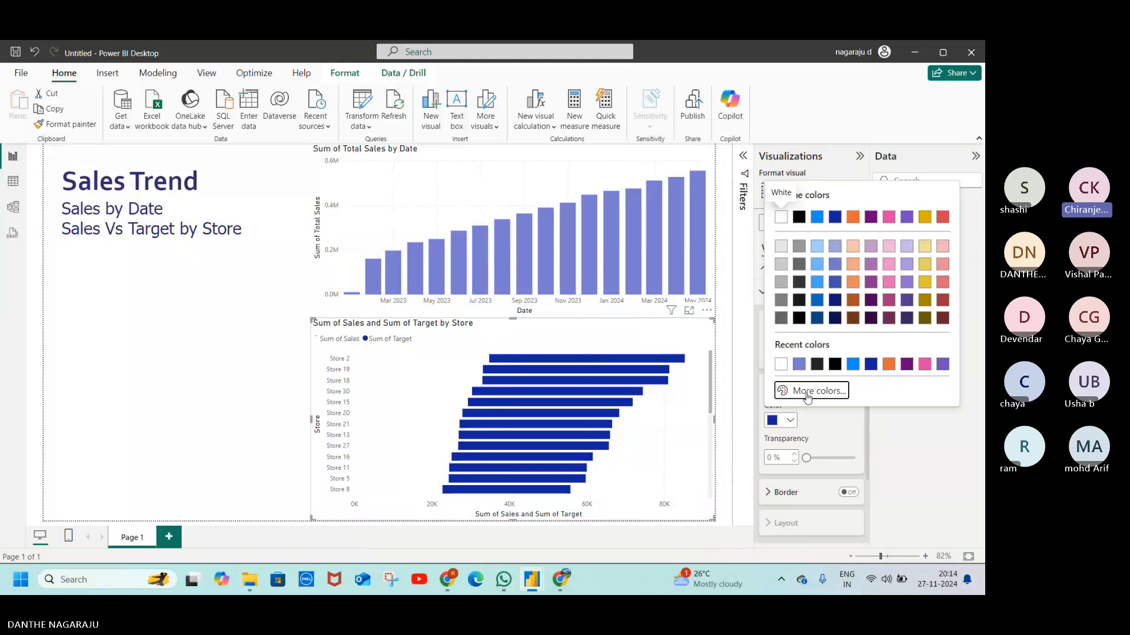
left_click(790, 422)
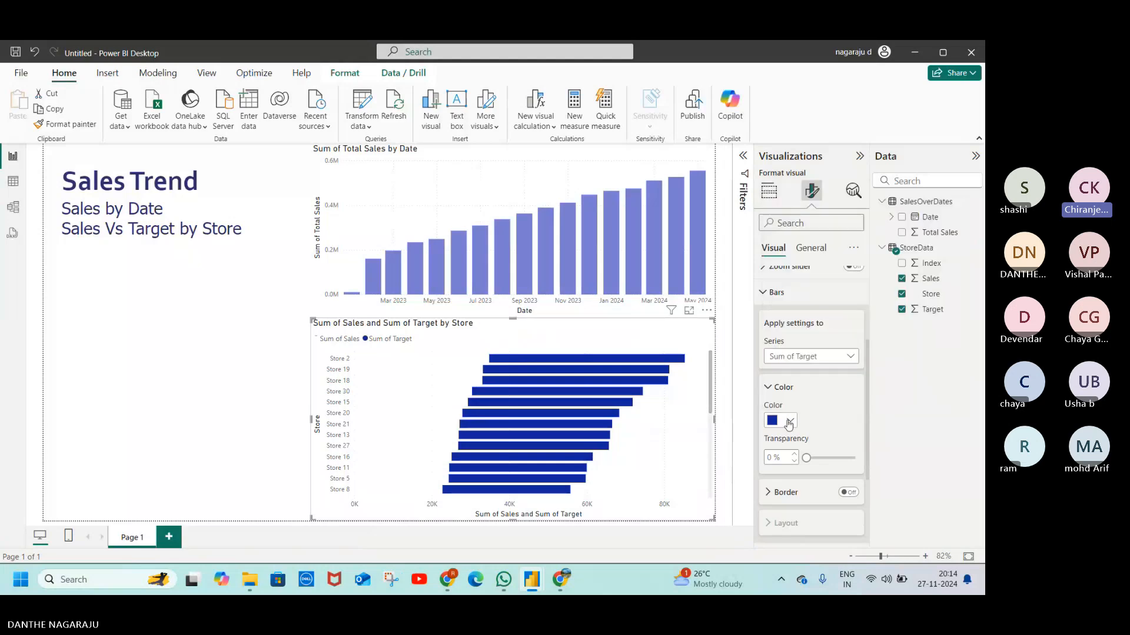
left_click(789, 423)
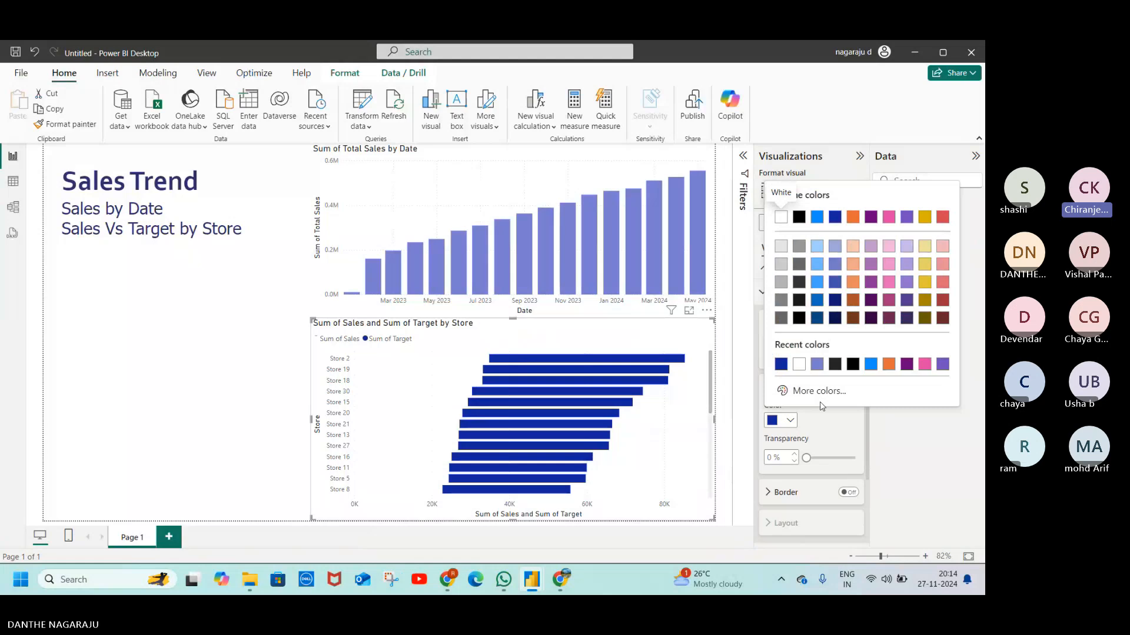
left_click(817, 365)
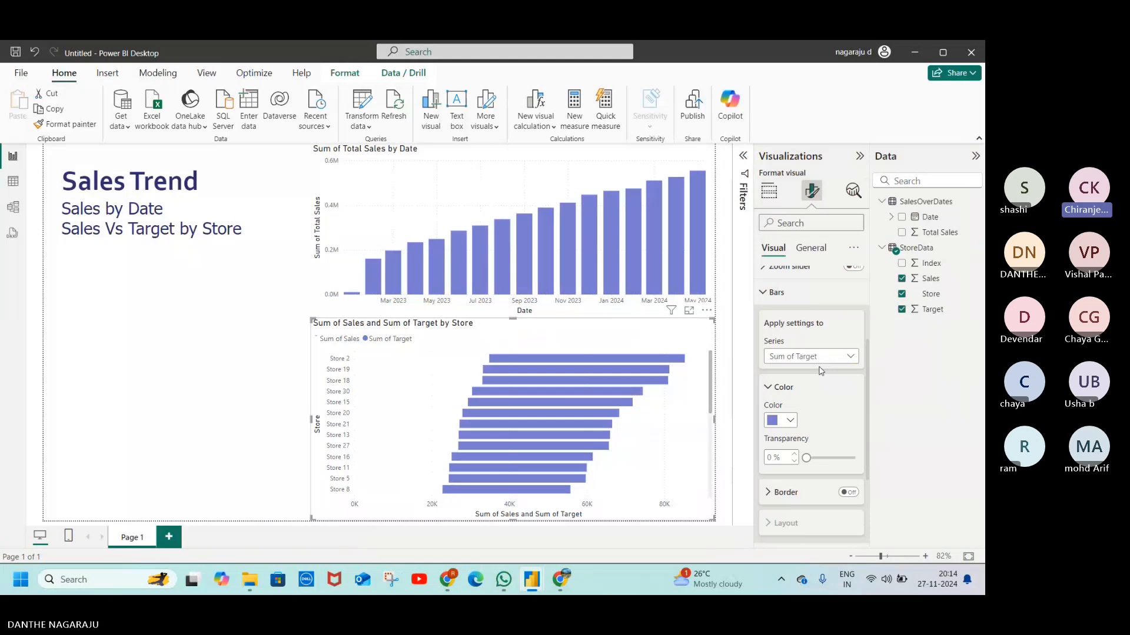
left_click(766, 294)
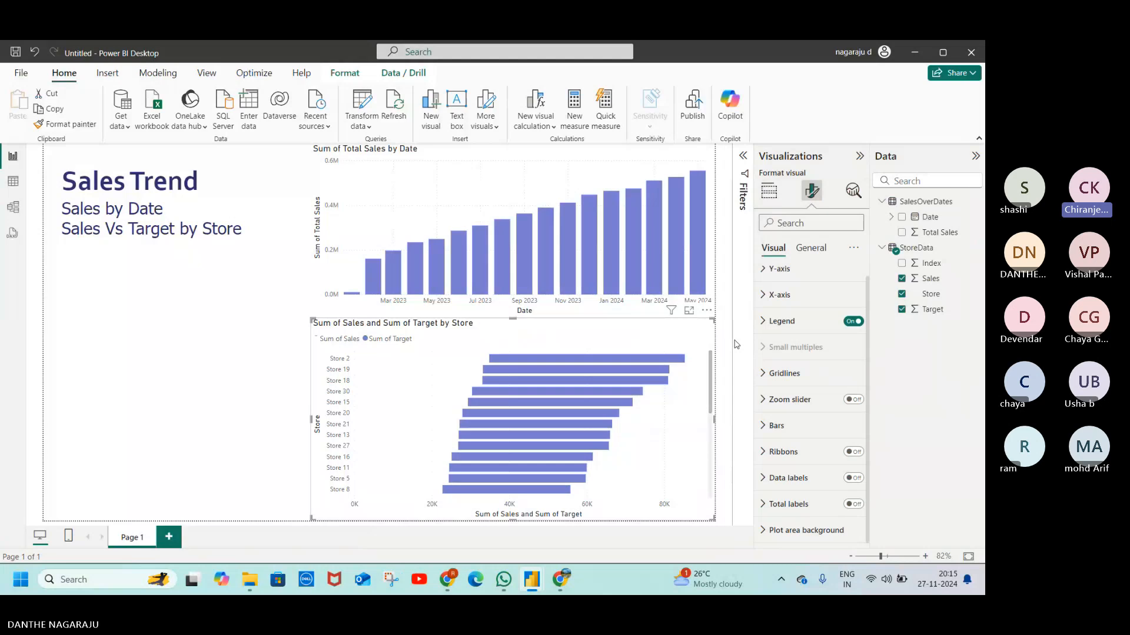
left_click(252, 377)
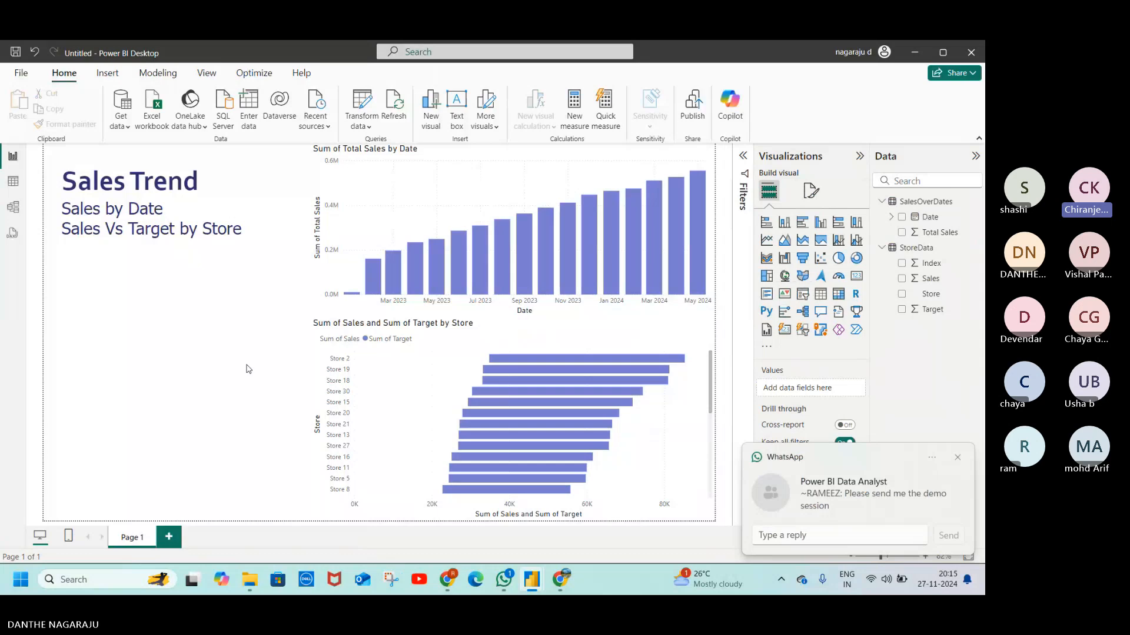
Step: Check the Sales Trend mock-up in the requirements PDF and stretch a new empty text box across the page's lower half
key("alt")
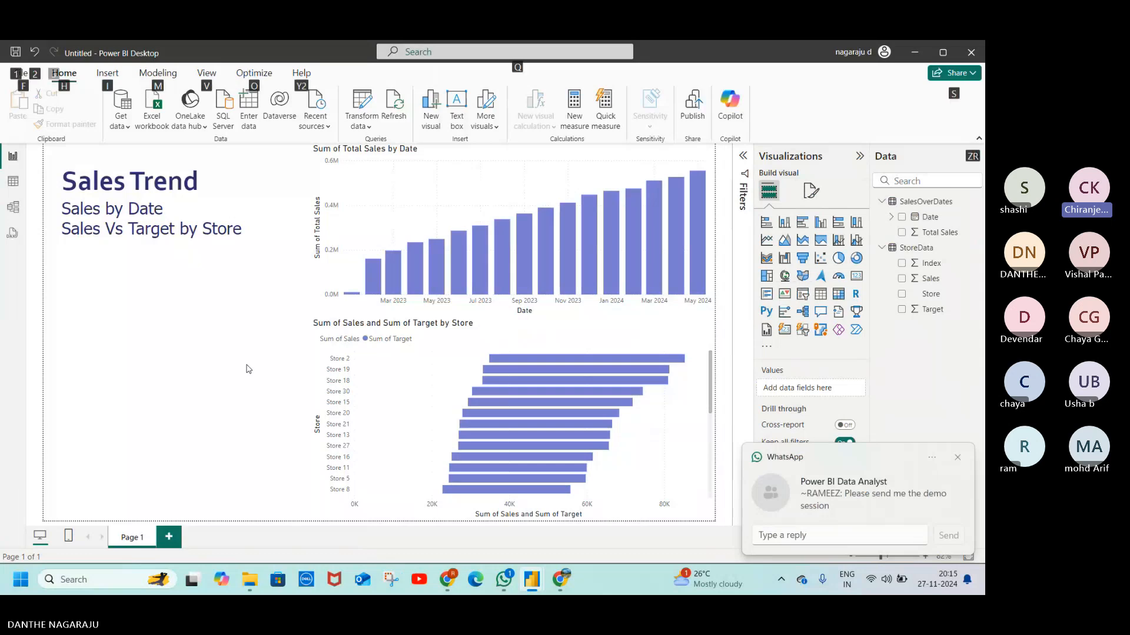
key("alt+Tab")
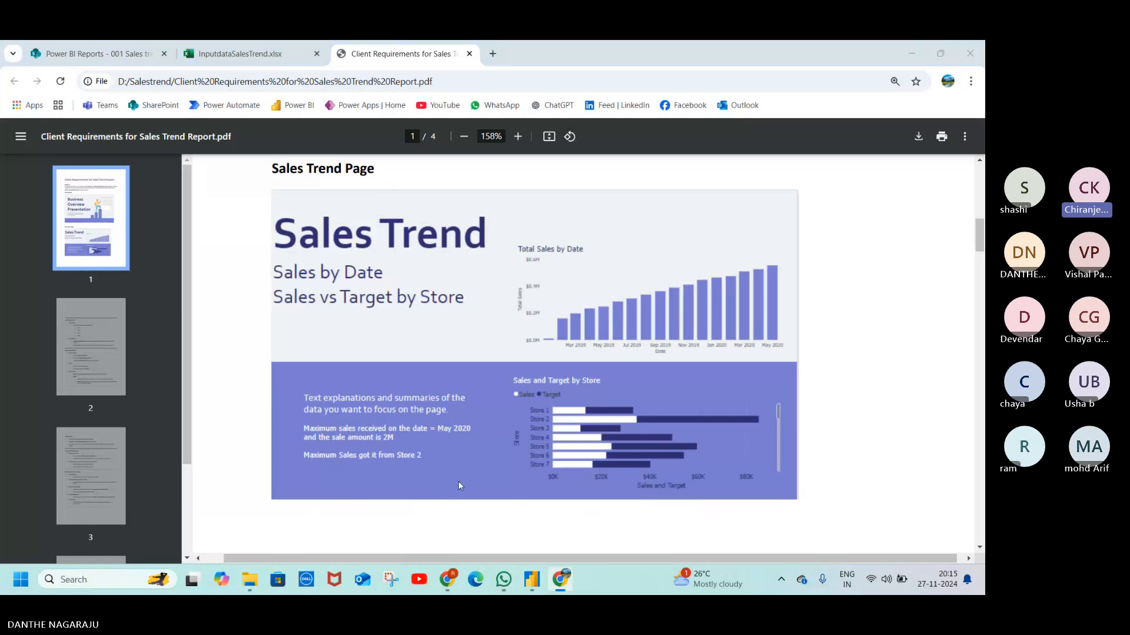
key("alt+Tab")
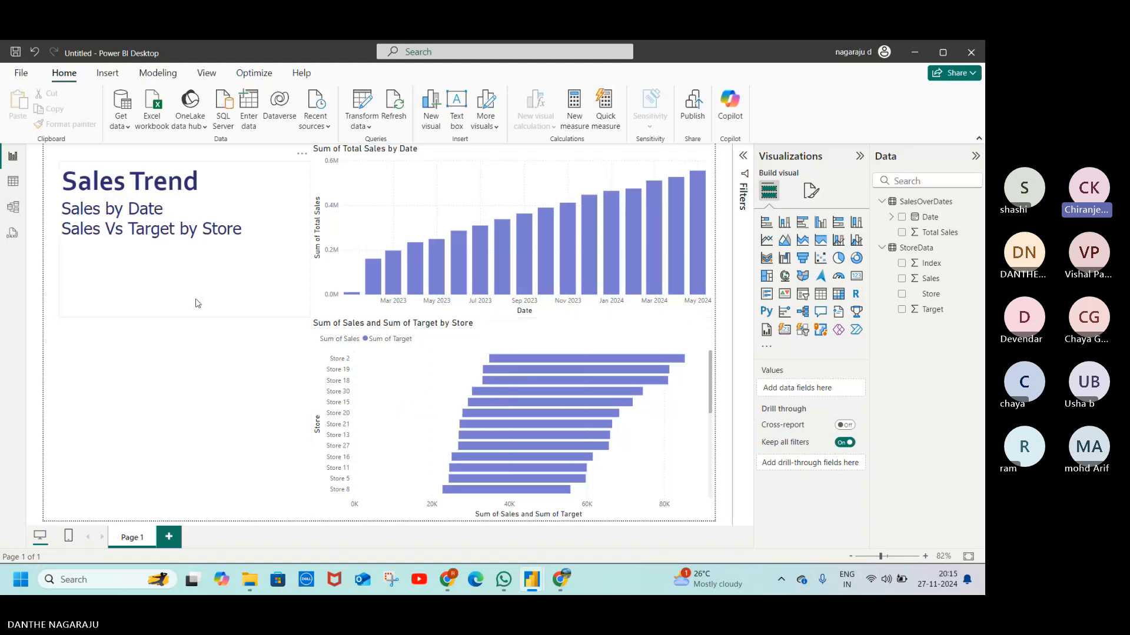
left_click(457, 101)
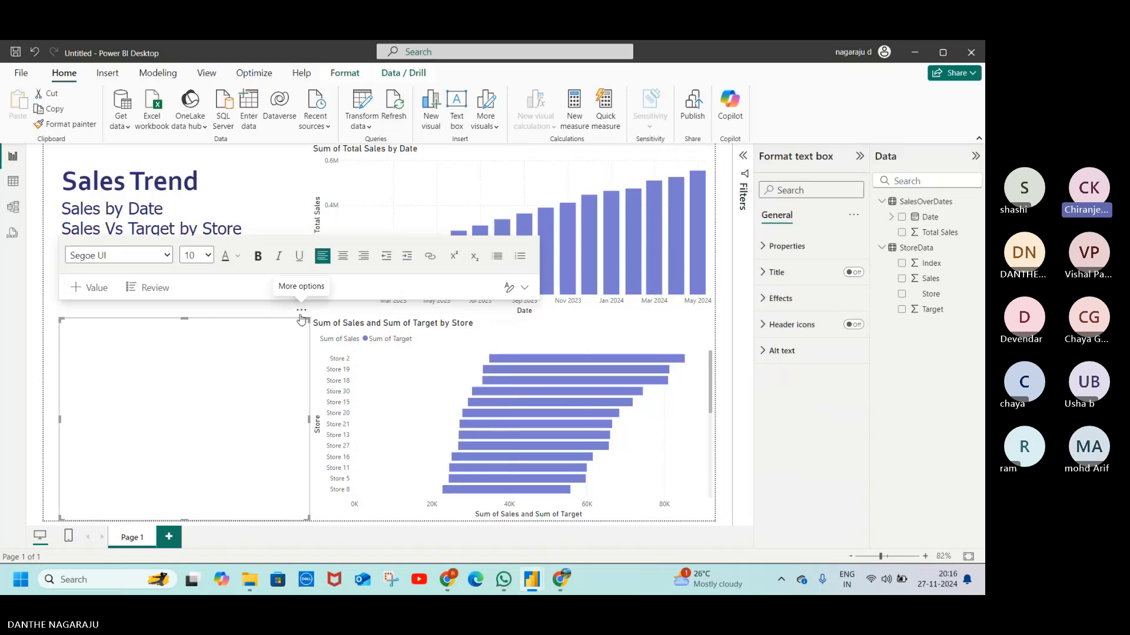
left_click_drag(302, 315, 275, 314)
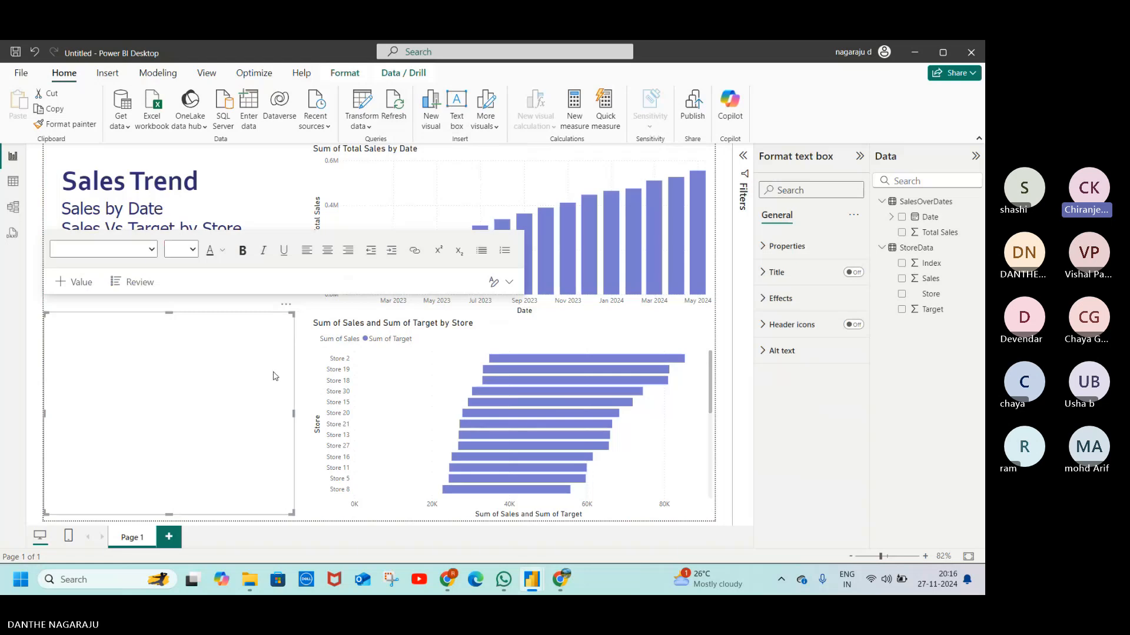
left_click_drag(292, 513, 295, 524)
left_click_drag(296, 416, 718, 401)
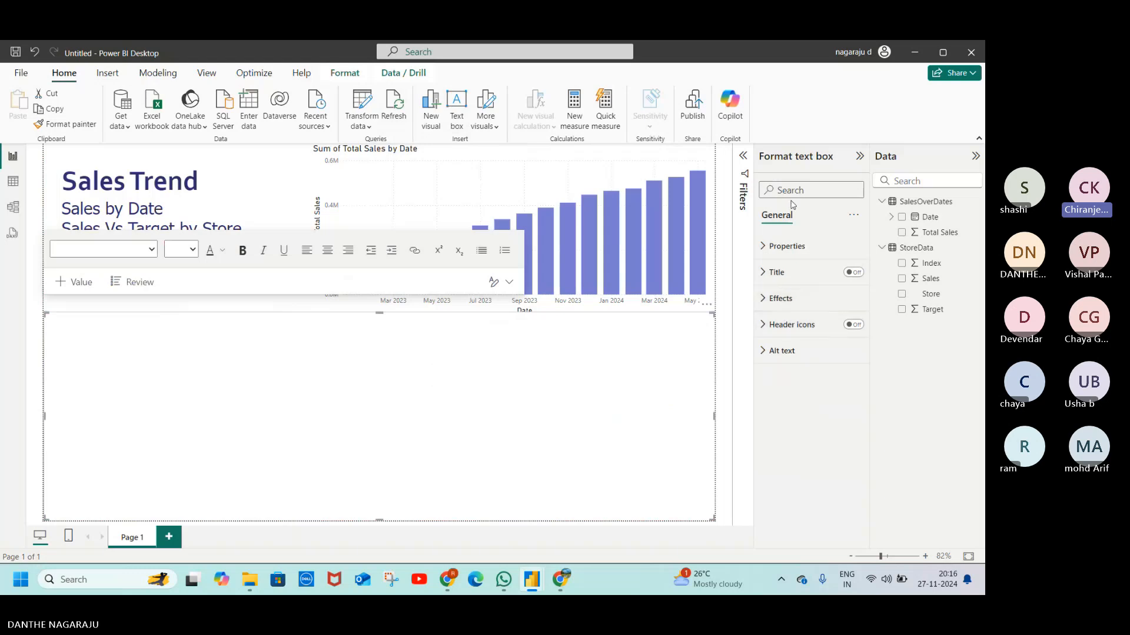
Step: Give the empty text box the recently used periwinkle blue background and lower its top edge slightly to the heading box's lower edge
left_click(768, 300)
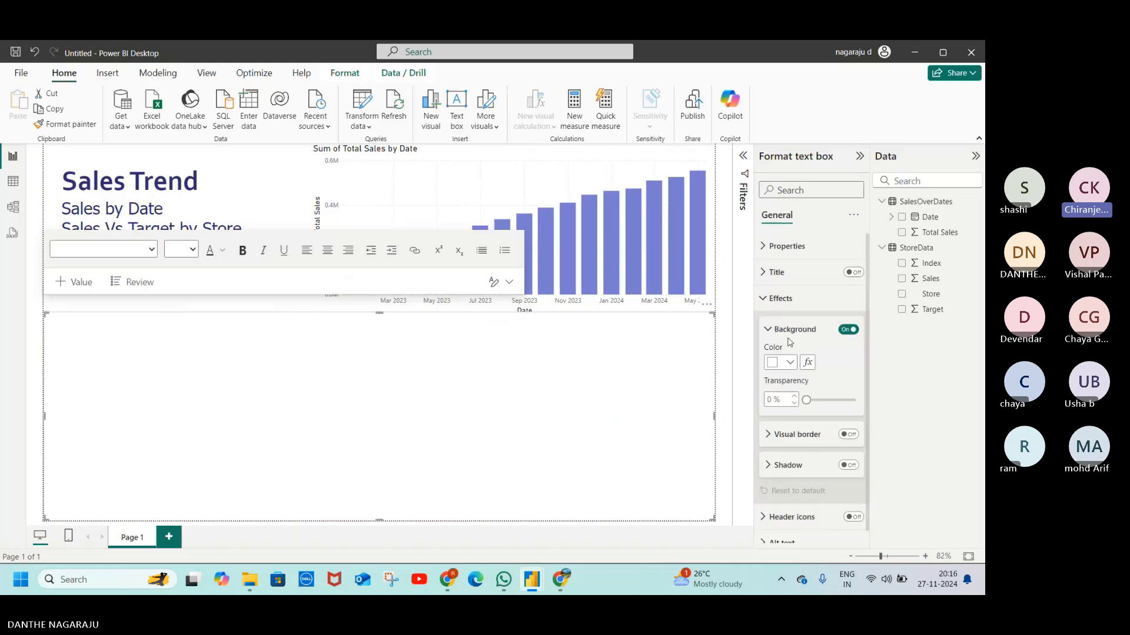
left_click(791, 363)
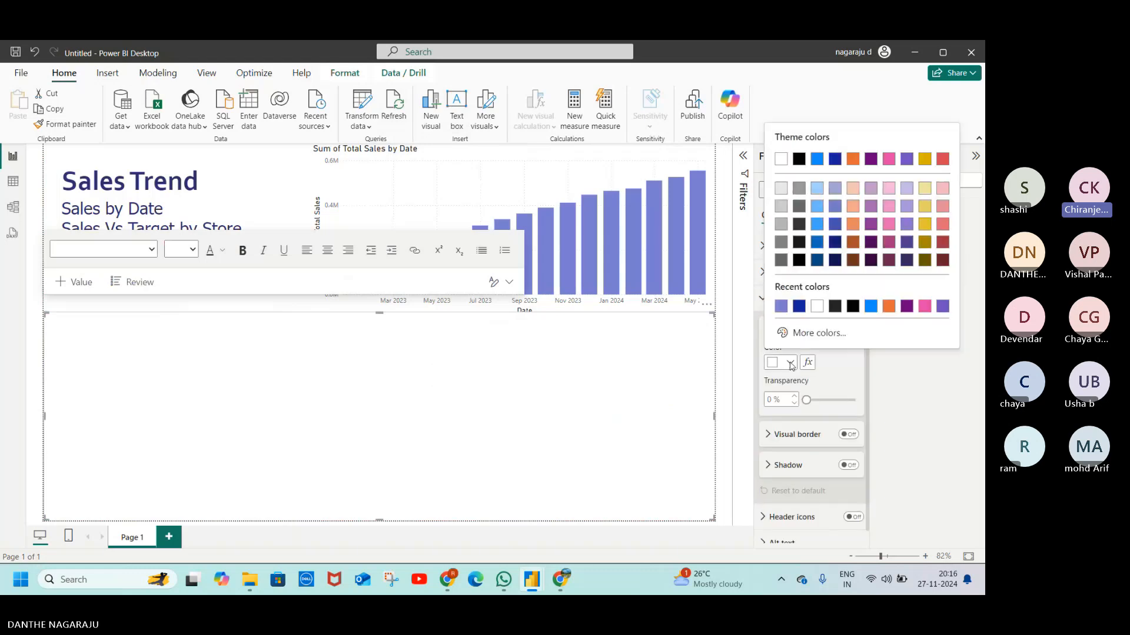
left_click(781, 306)
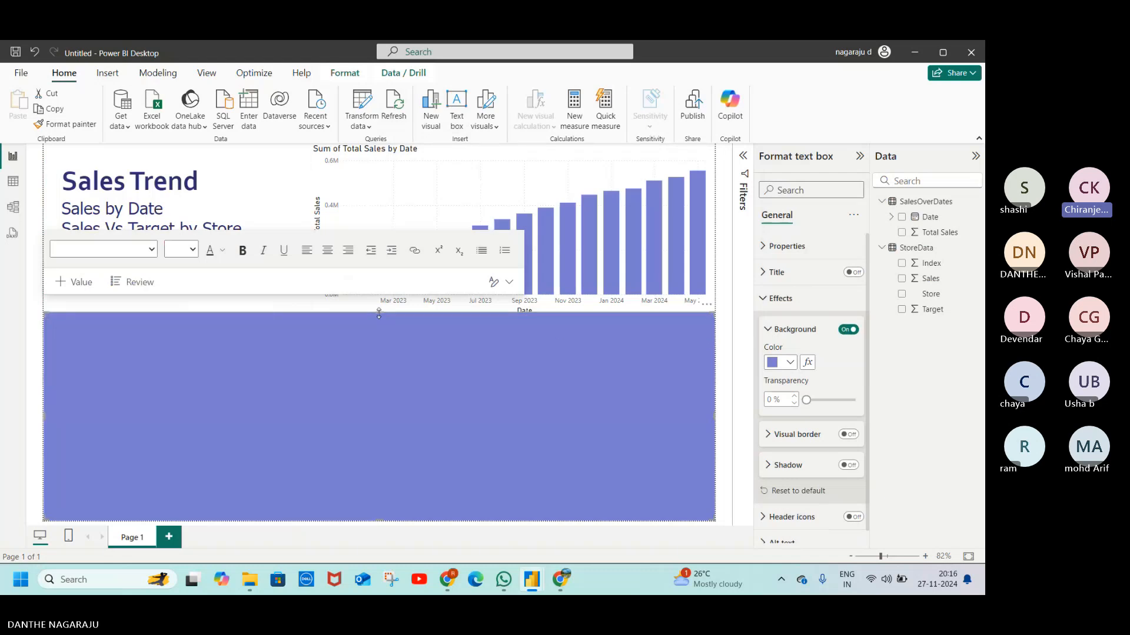
left_click_drag(384, 315, 380, 321)
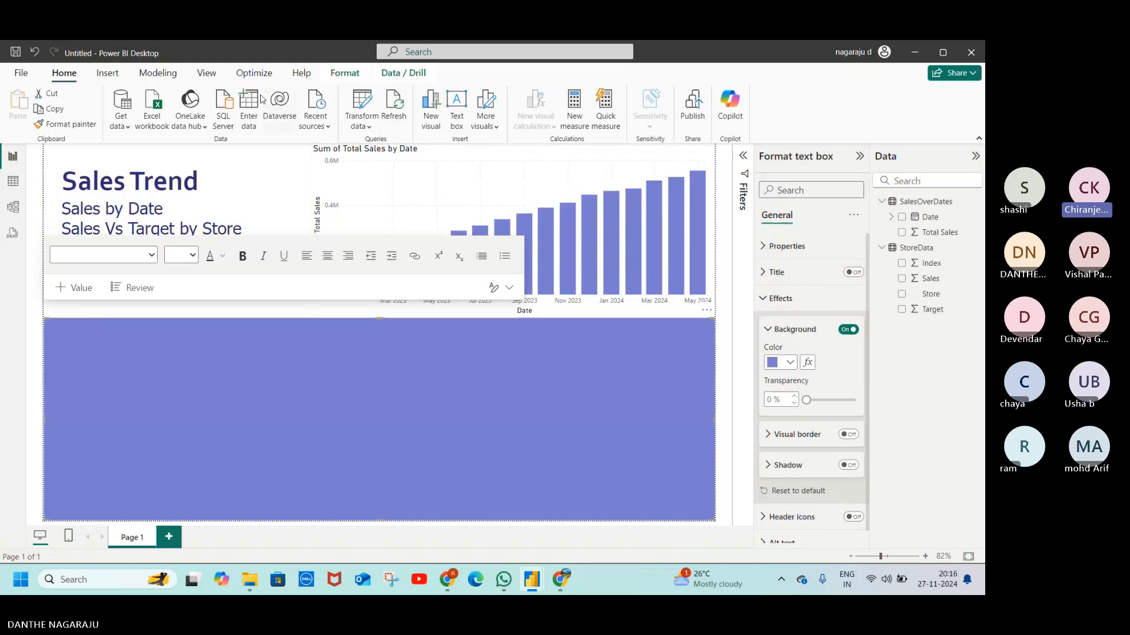
Step: Send the periwinkle blue text box backward behind the stacked bar chart
left_click(346, 77)
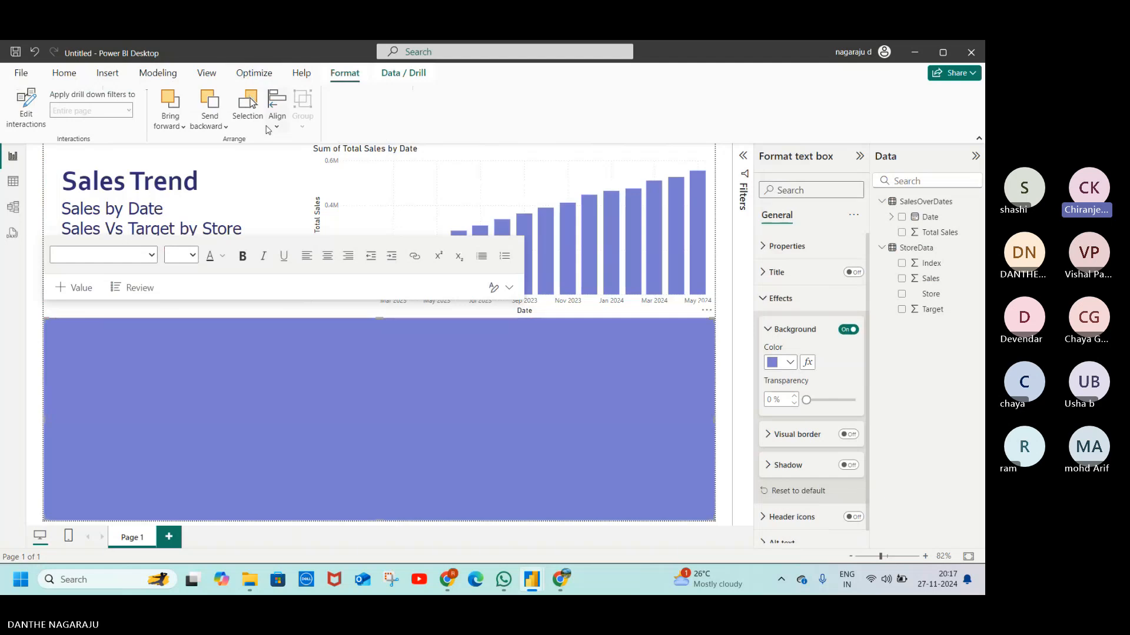
left_click(215, 104)
left_click(254, 315)
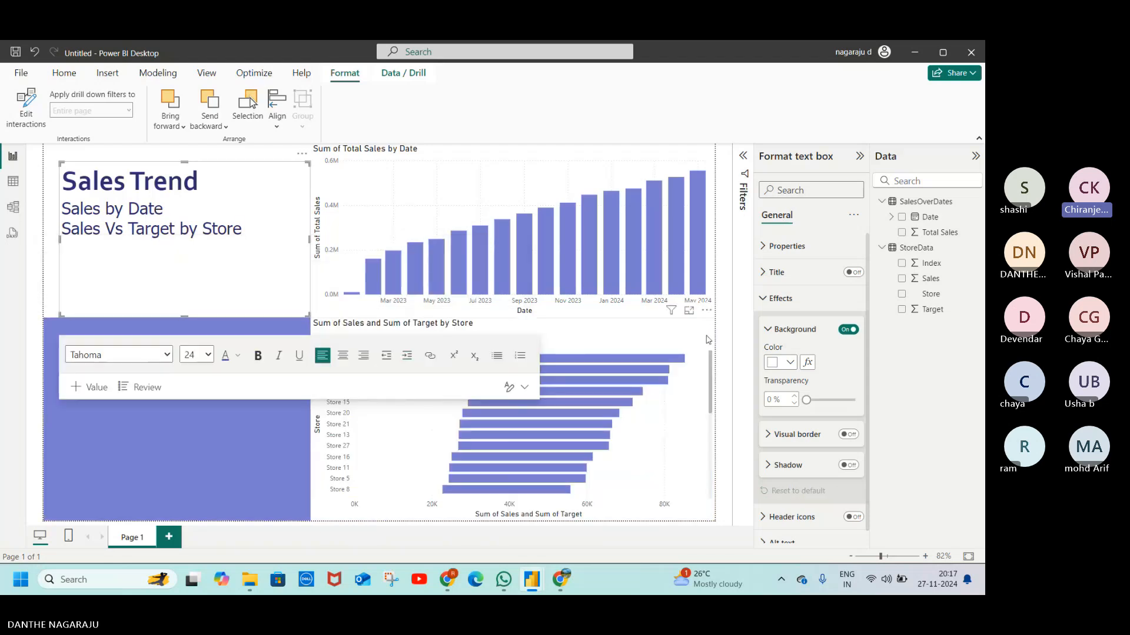
left_click(729, 322)
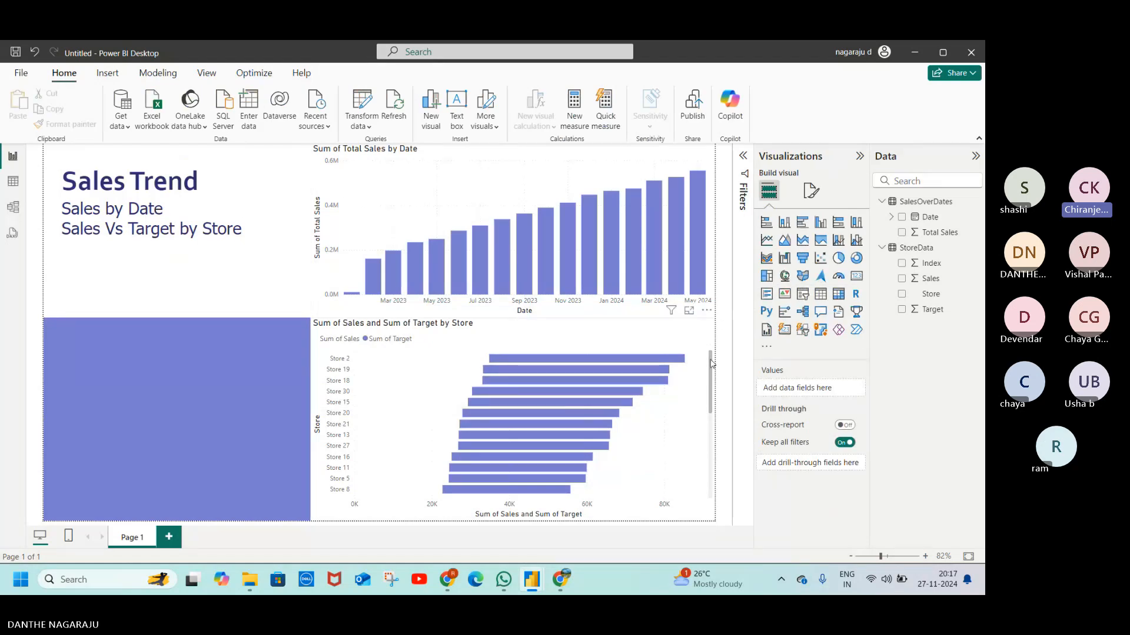
Step: Compare the stacked bar chart with the Sales Trend mock-up in the requirements PDF and turn off the chart's background
left_click(712, 363)
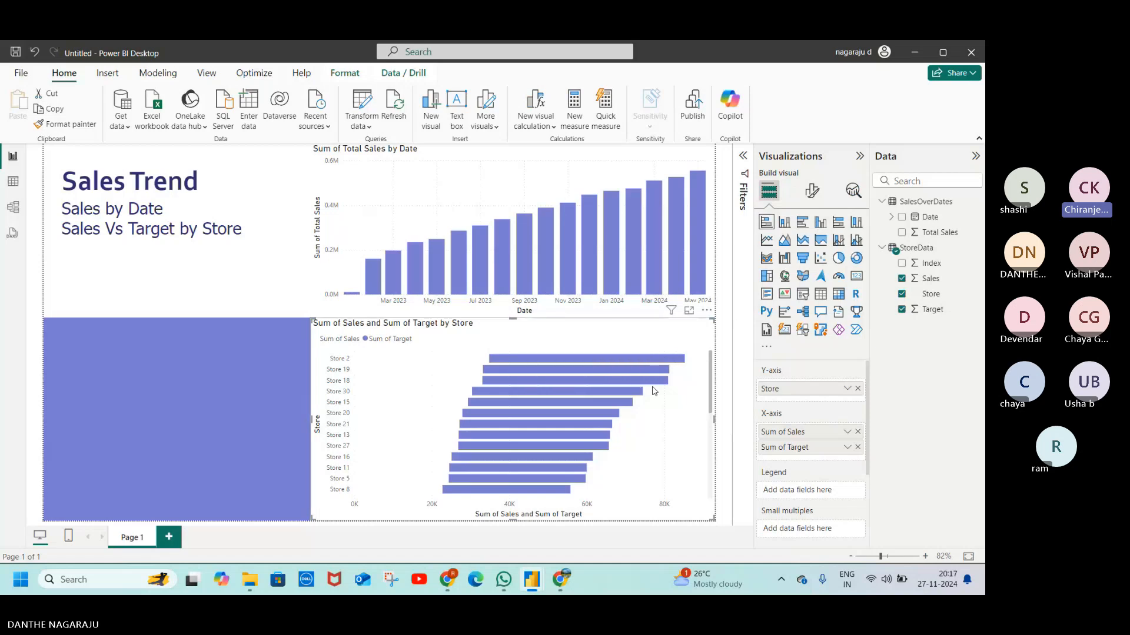
key("alt+Tab")
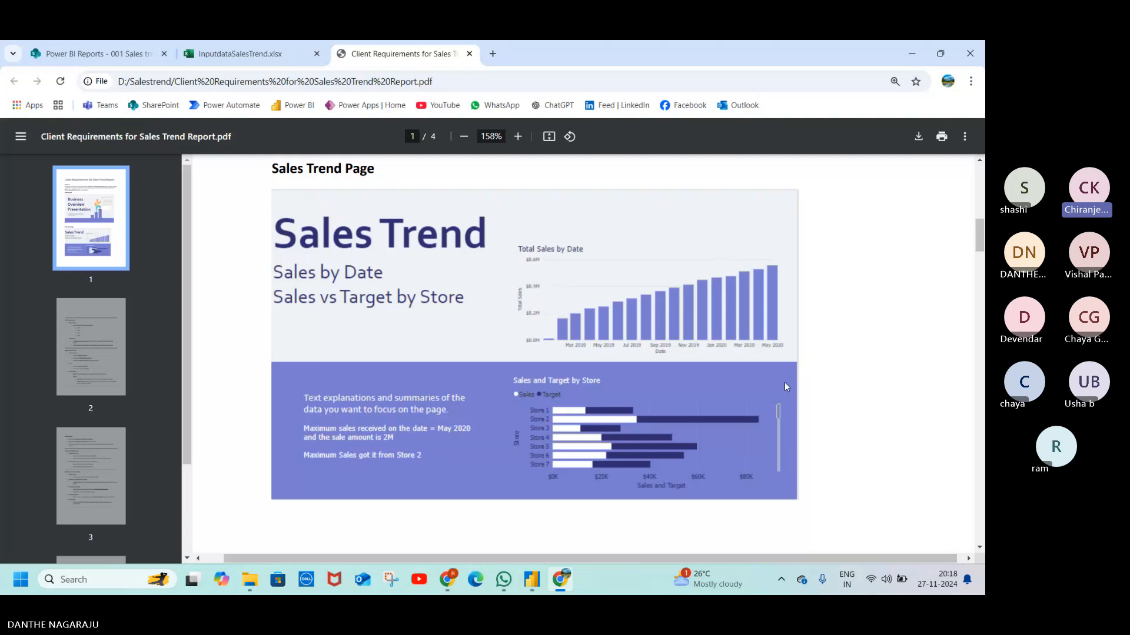
key("alt+Tab")
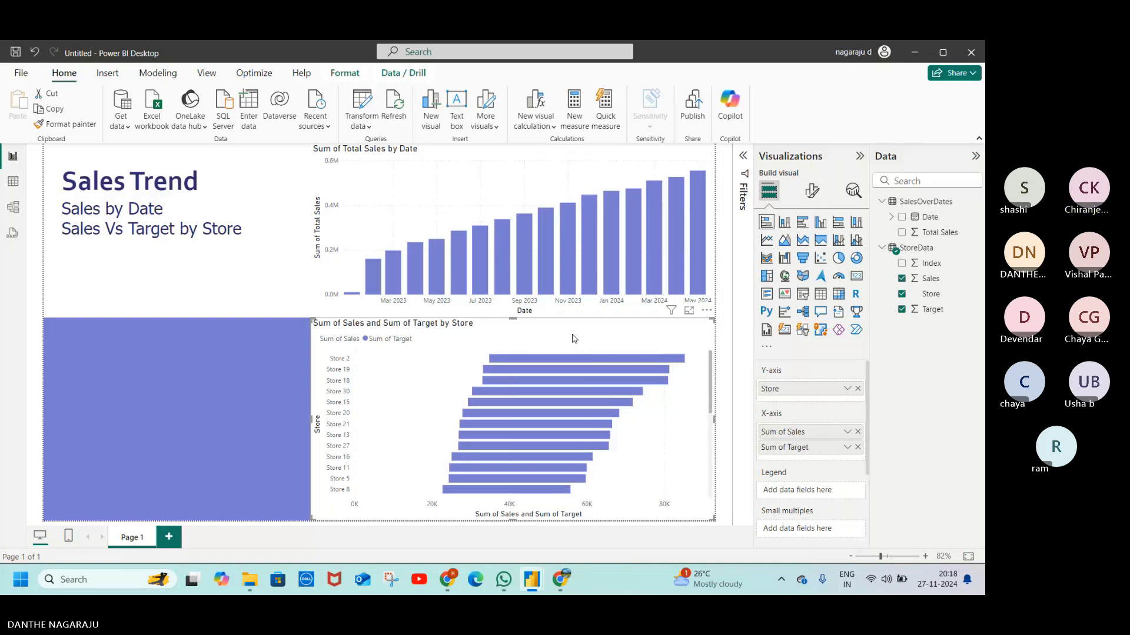
left_click(814, 192)
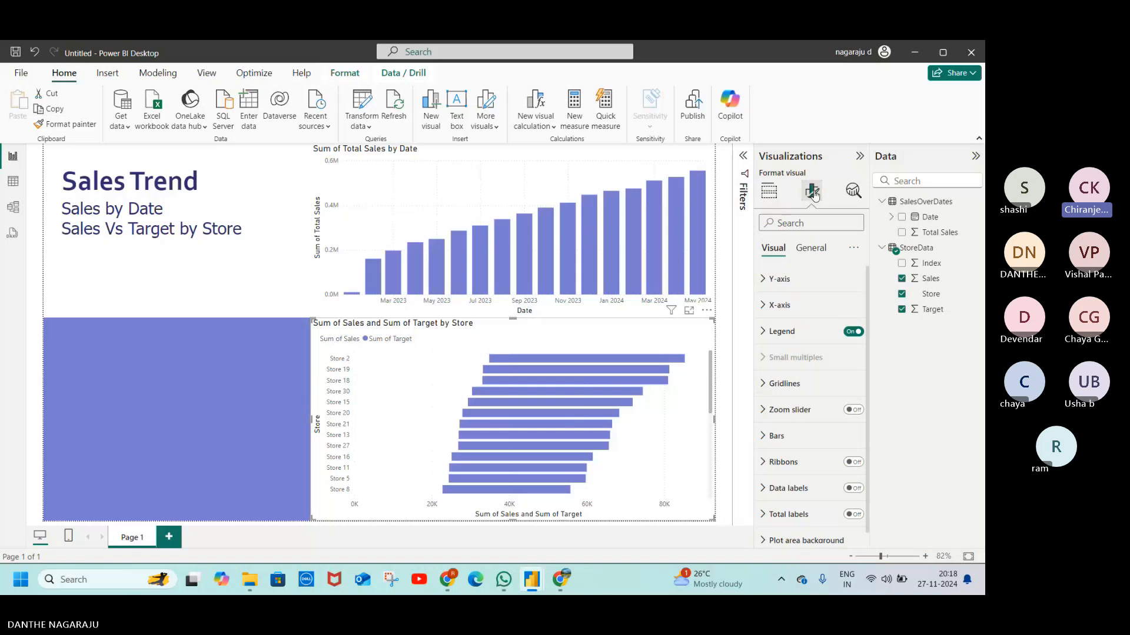
scroll(829, 361, "down", 1)
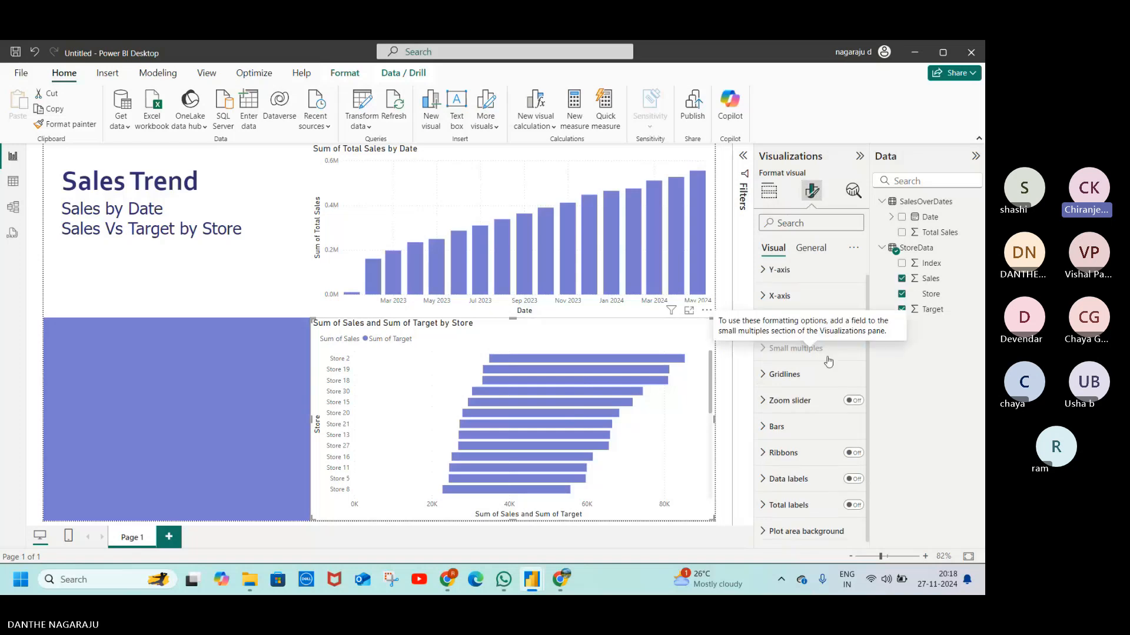
left_click(812, 249)
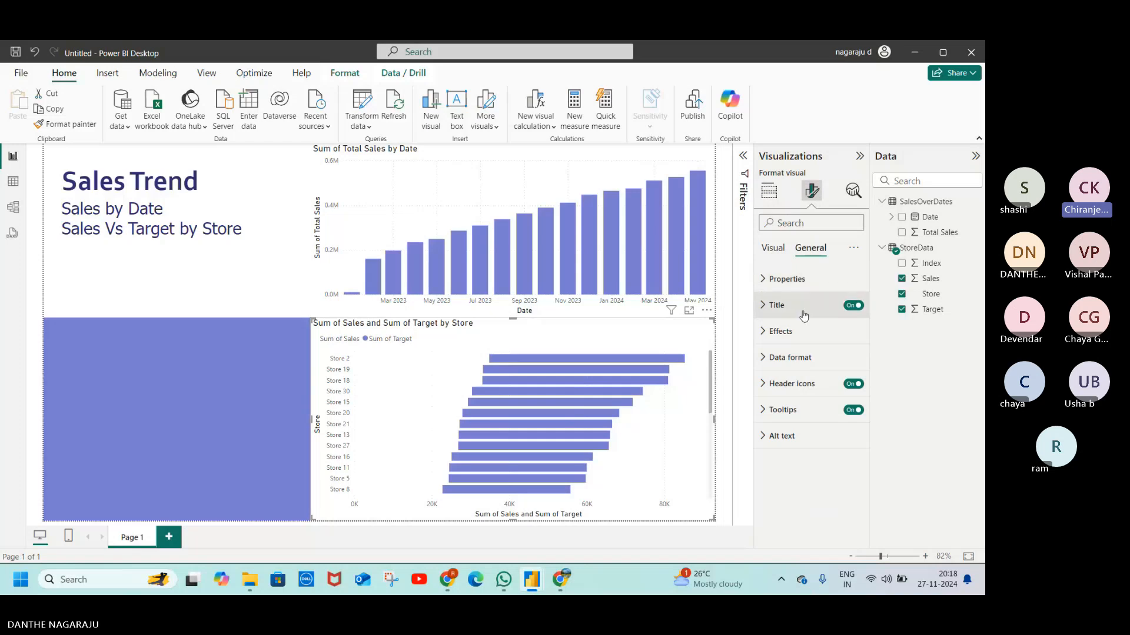
left_click(765, 333)
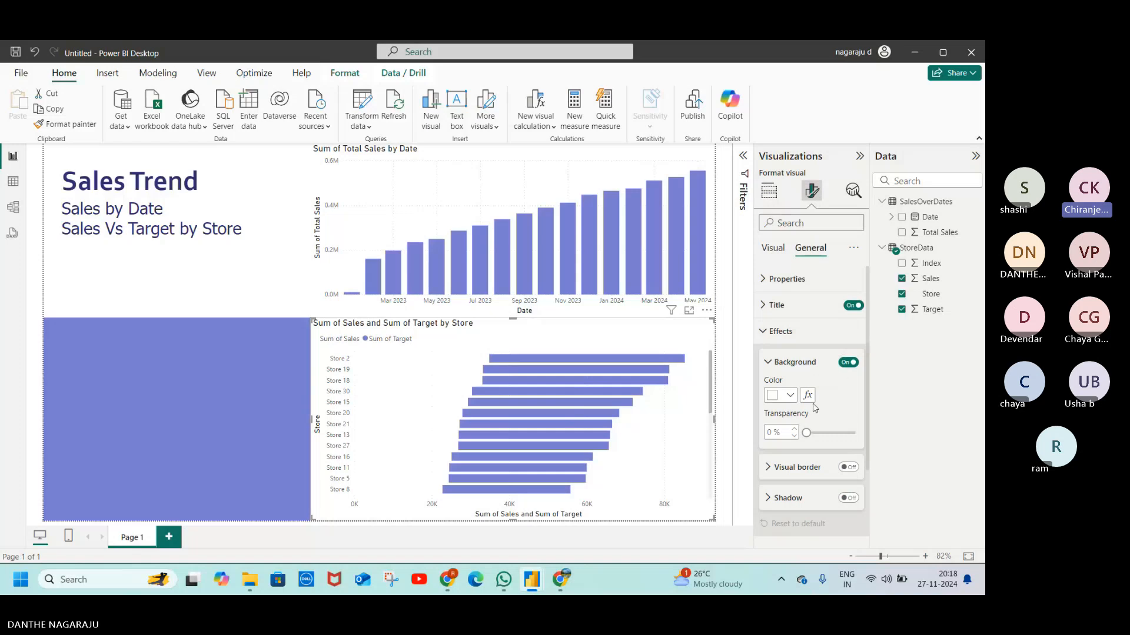
left_click(849, 363)
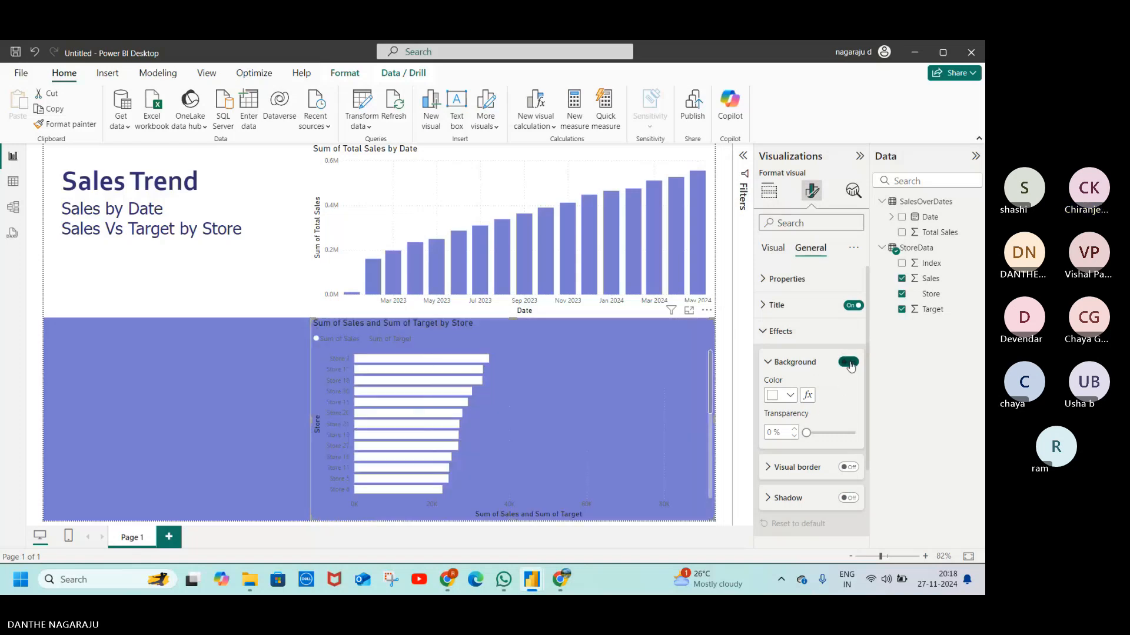
left_click(768, 362)
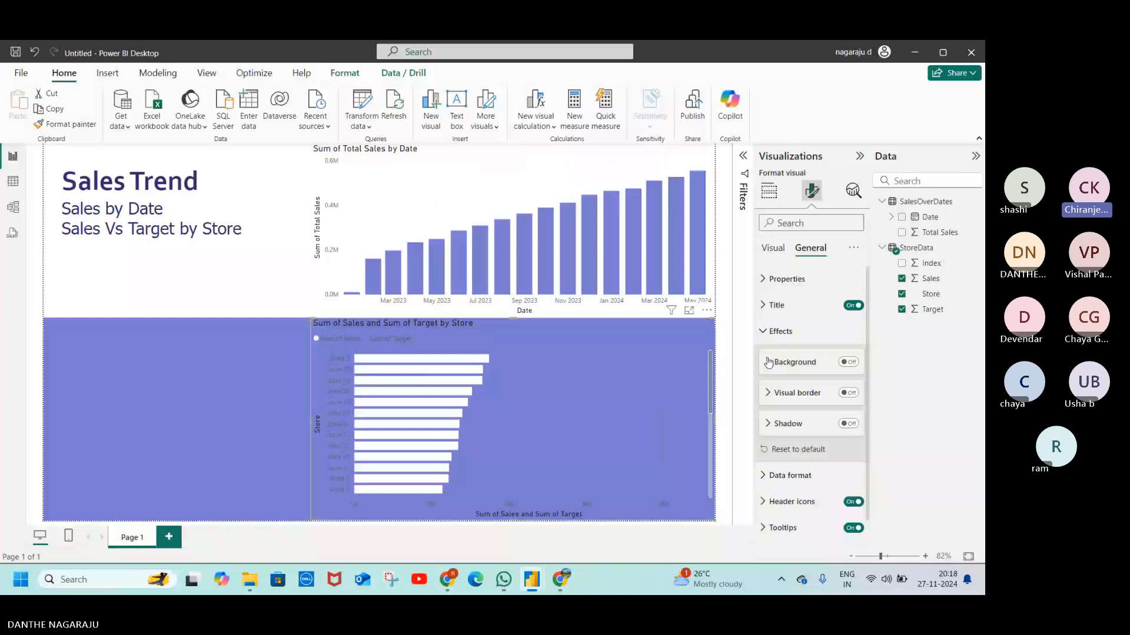
Step: Color the Sum of Target bars of the stacked bar chart with the recently used dark blue
left_click(773, 249)
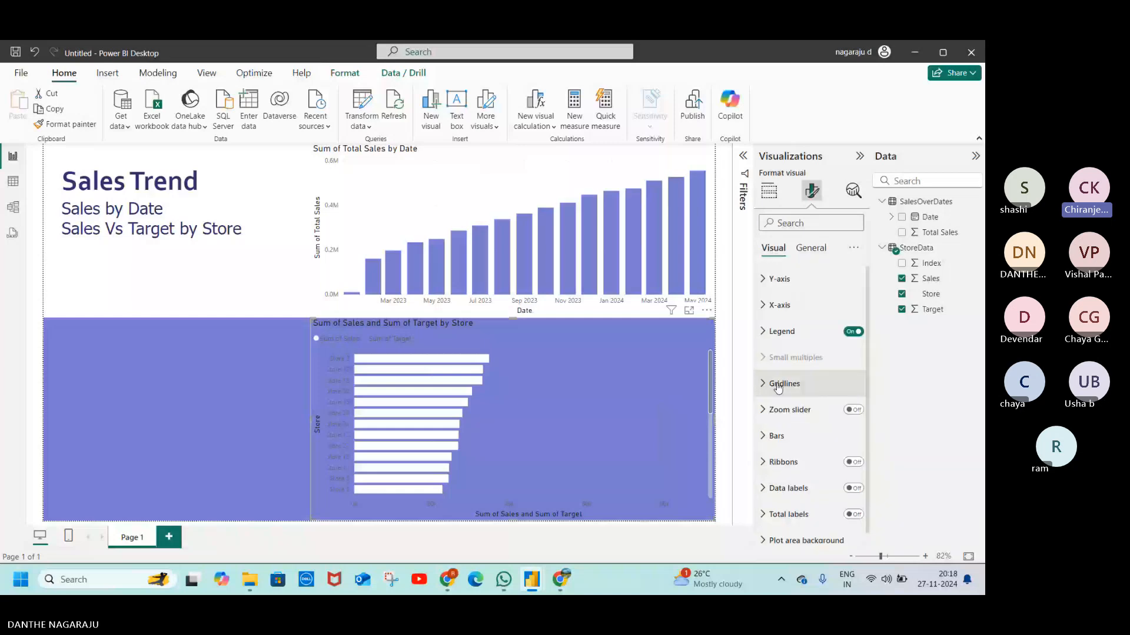
left_click(776, 436)
scroll(800, 471, "down", 1)
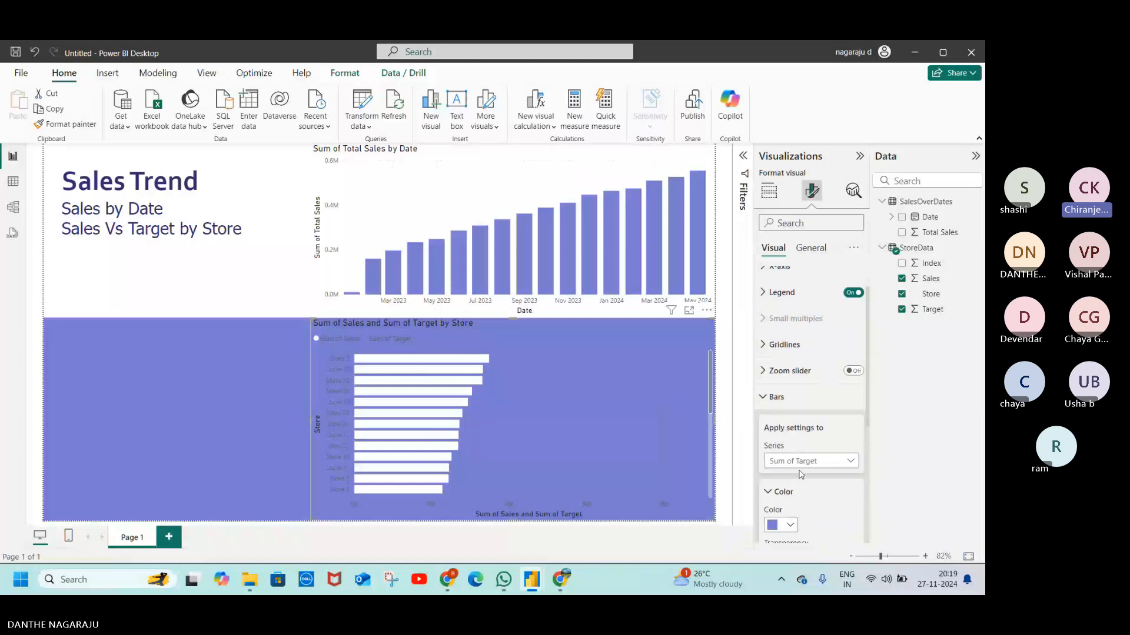
scroll(799, 475, "down", 1)
left_click(791, 475)
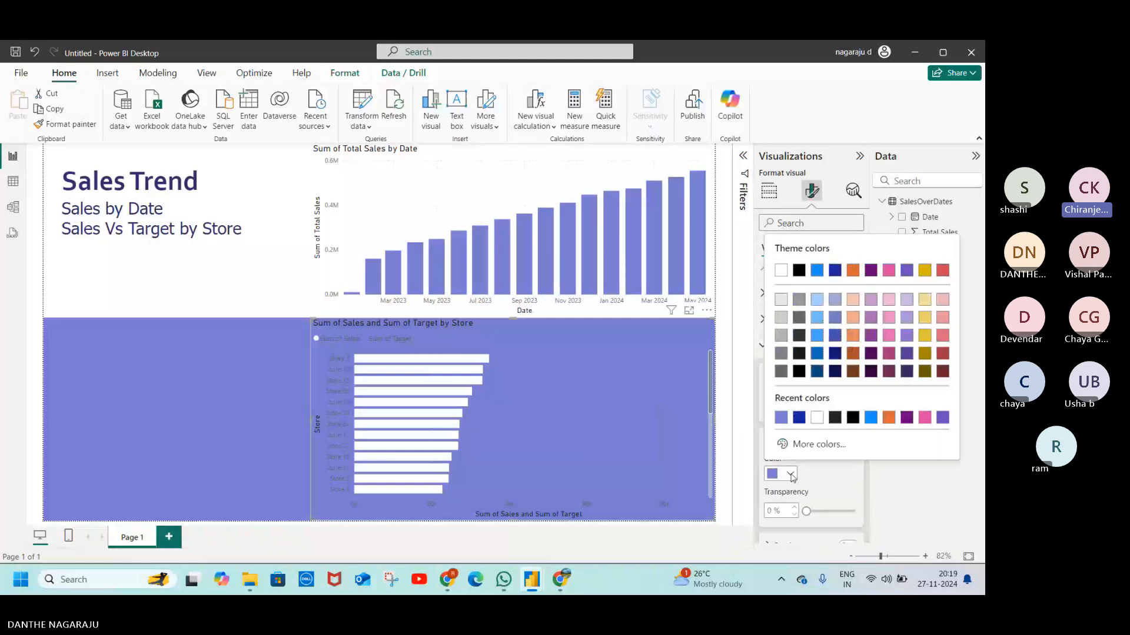
left_click(799, 419)
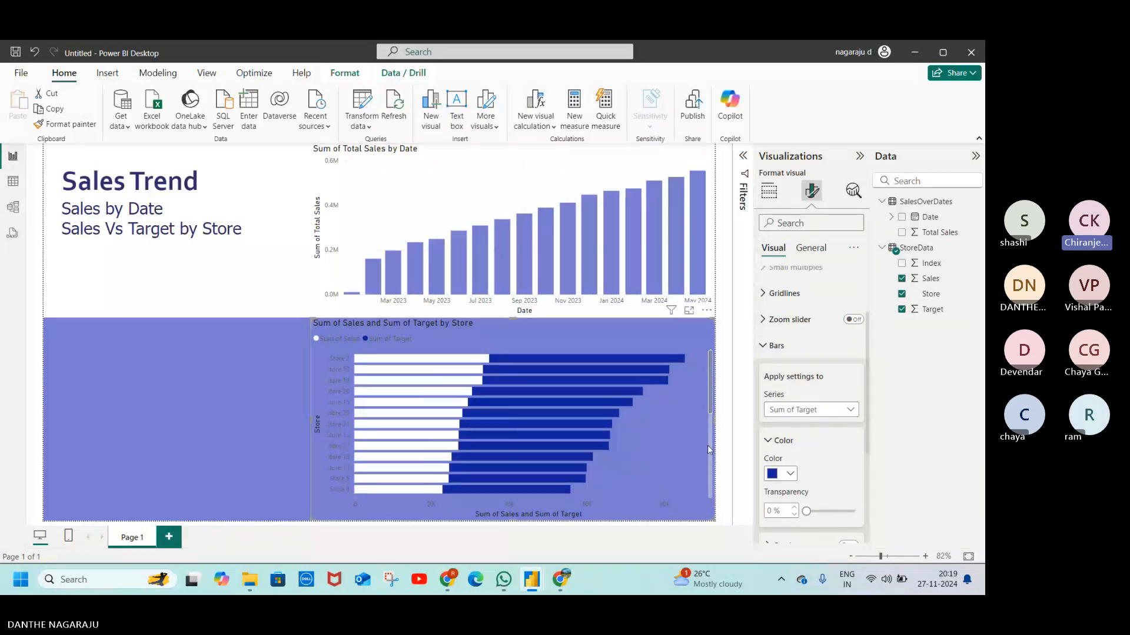
scroll(811, 317, "up", 1)
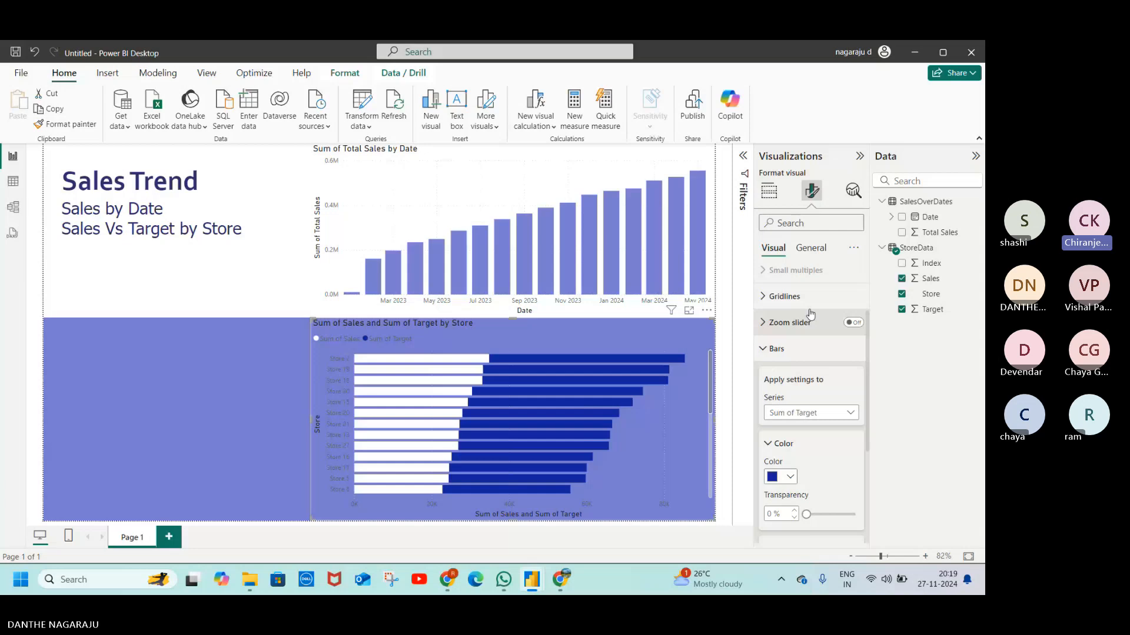
scroll(811, 315, "up", 2)
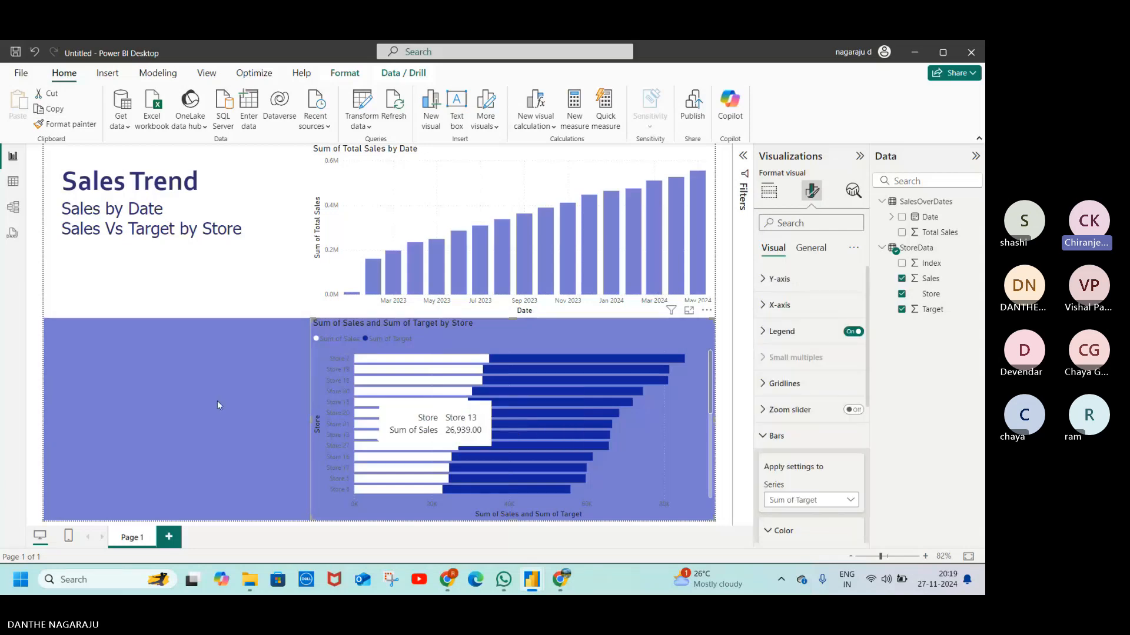